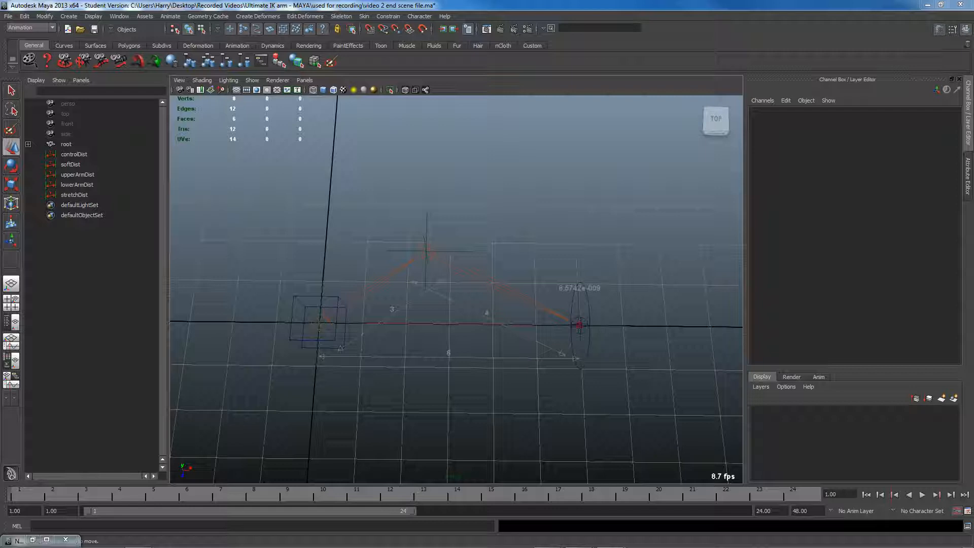
Switch to the arm setup notes in Word and highlight the complete wristLocExpr expression code.
key("alt+Tab")
left_click_drag(326, 51, 277, 37)
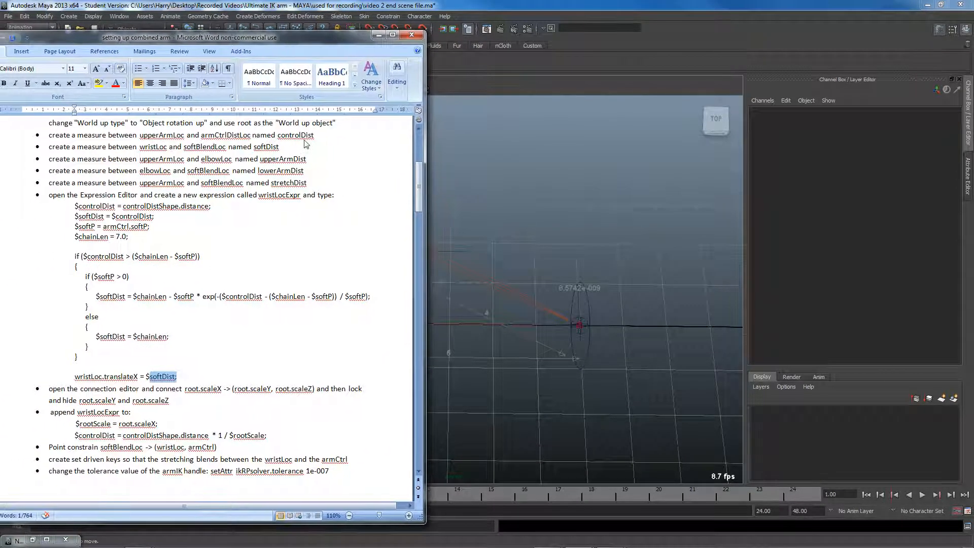
left_click_drag(191, 376, 73, 208)
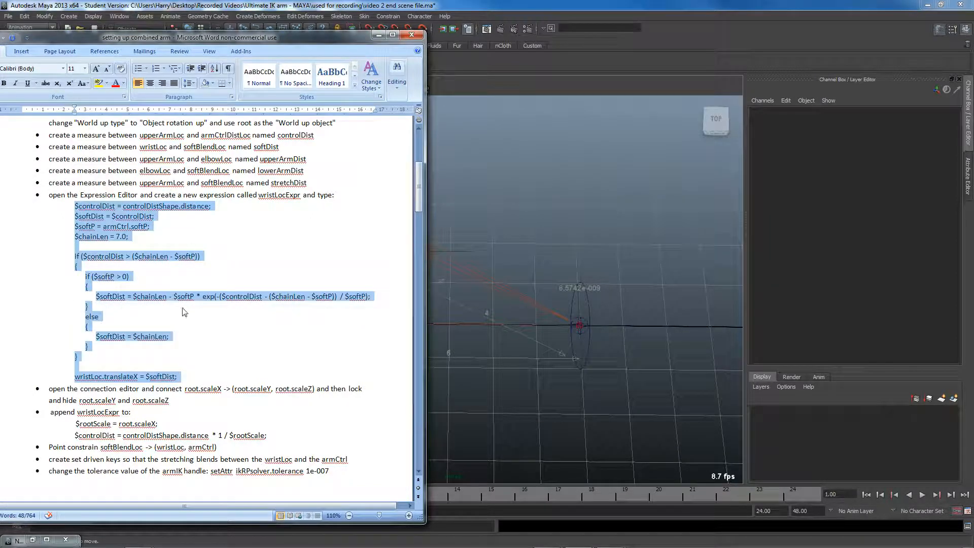
Bring the softPos example document beside the setup notes and examine its general softPos equation and worked example.
left_click_drag(0, 63, 758, 31)
scroll(732, 258, "up", 2)
scroll(731, 259, "up", 2)
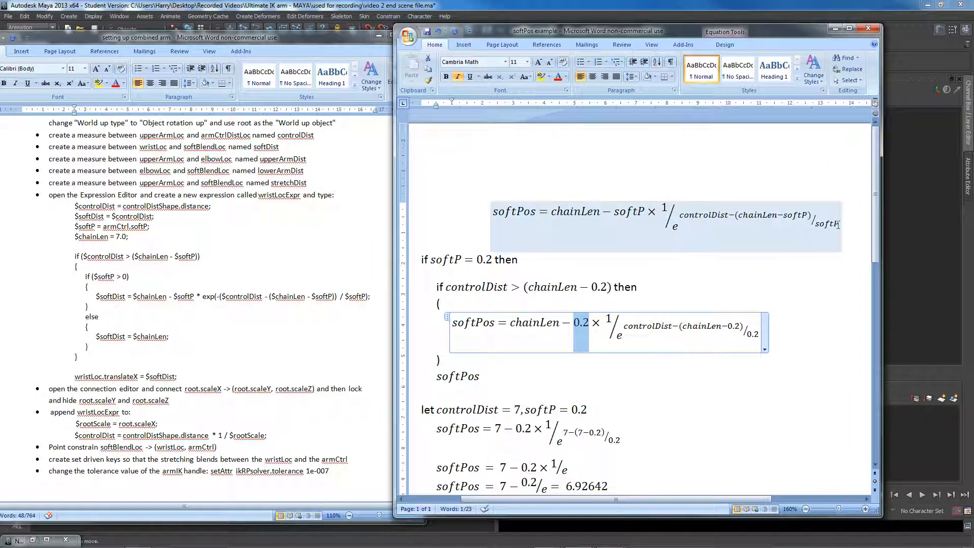
scroll(685, 282, "down", 1)
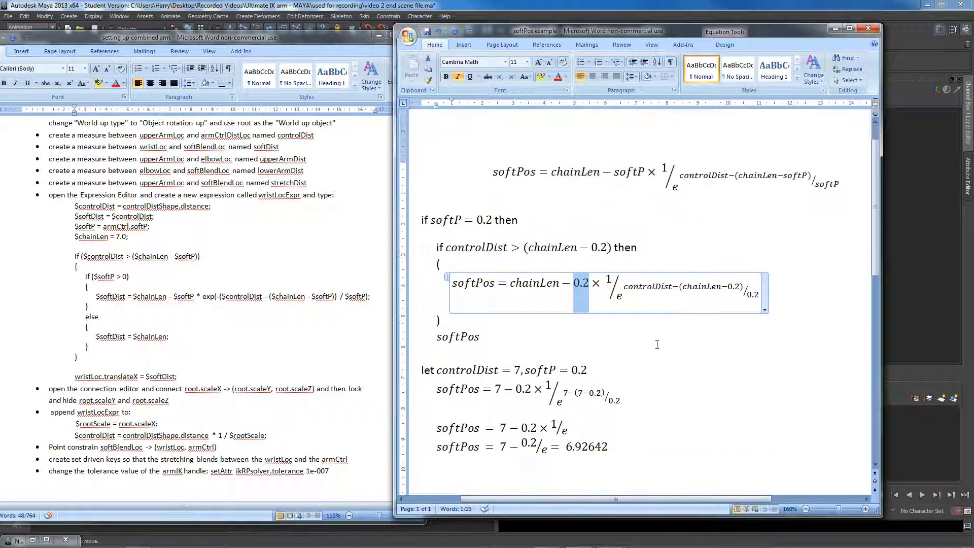
left_click(656, 344)
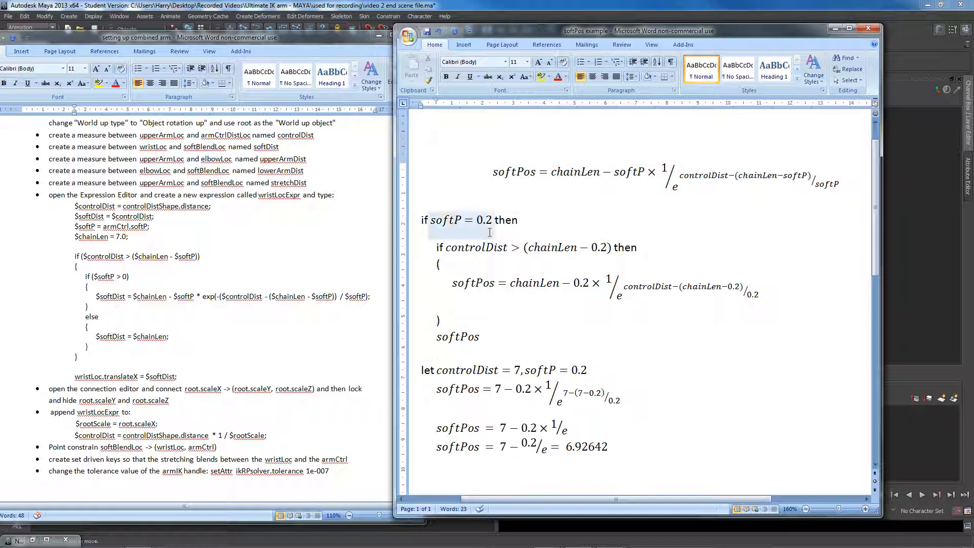
Compare the expression's controlDist condition and nested softP if/else block in the notes with the conditions in the softPos example.
left_click(79, 254)
left_click(138, 256)
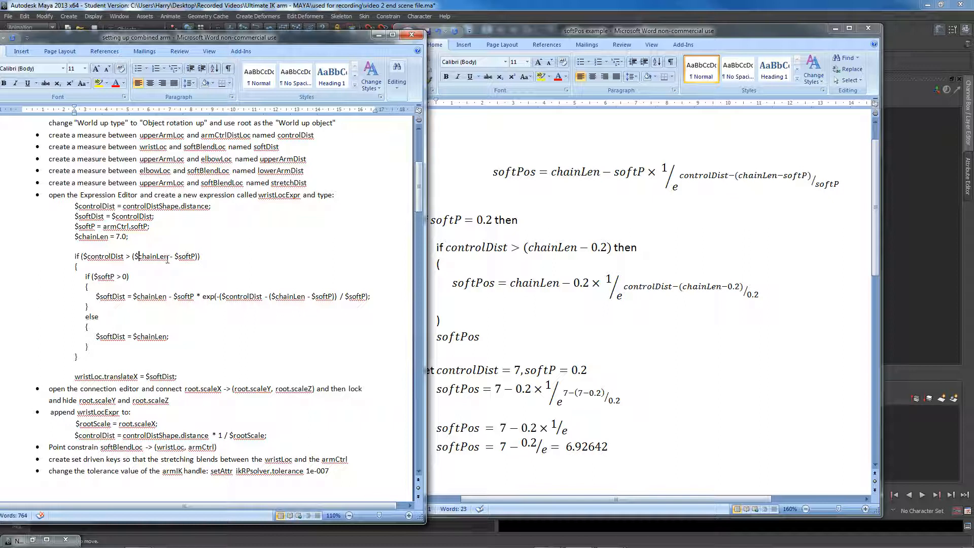
left_click_drag(557, 34, 582, 34)
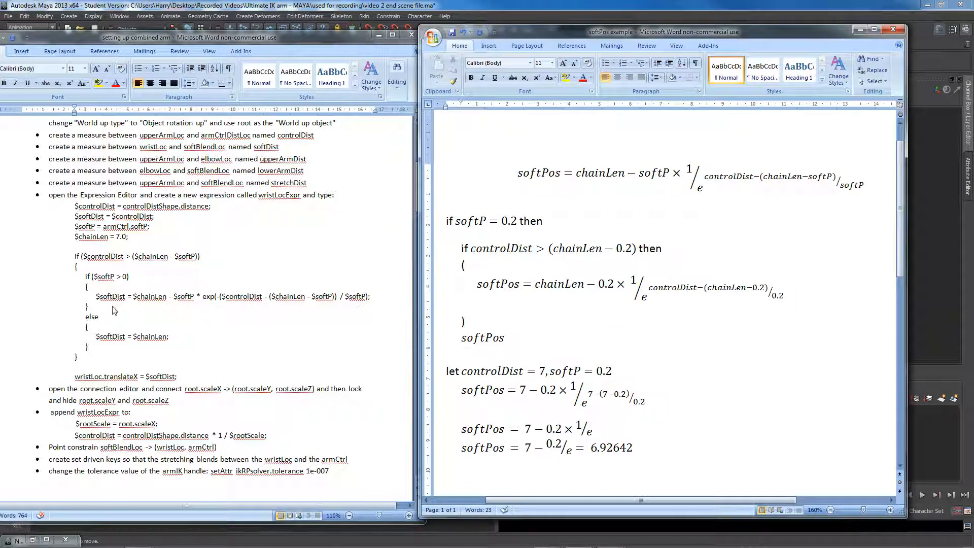
left_click_drag(85, 274, 103, 347)
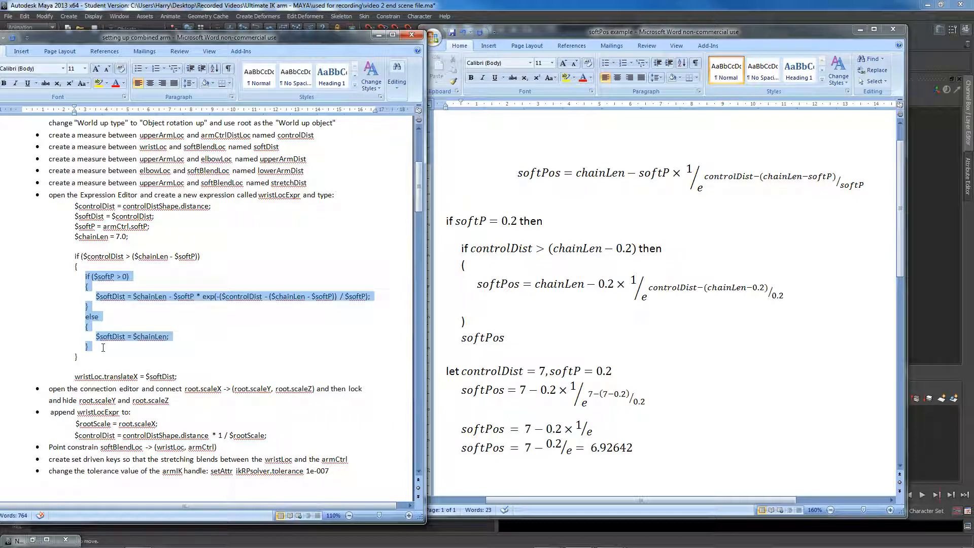
left_click(501, 221)
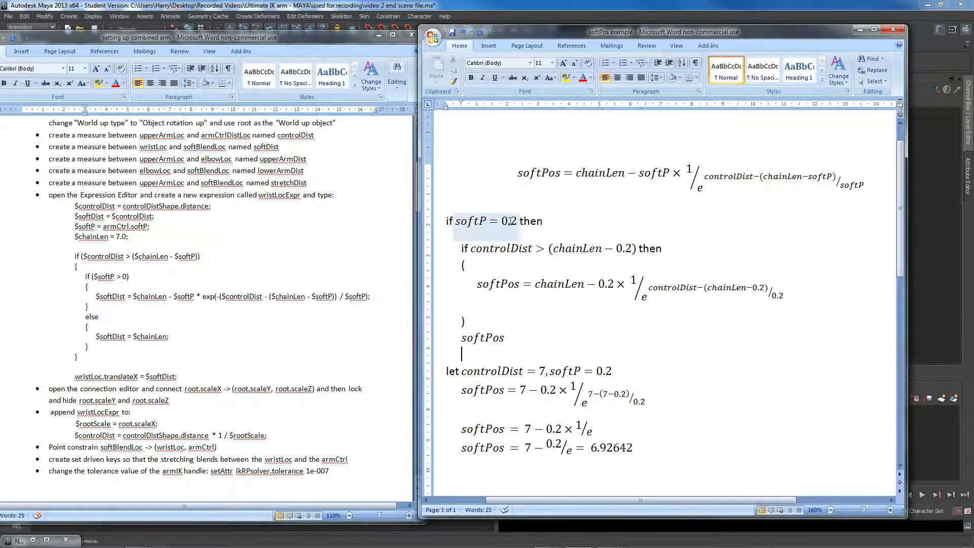
left_click(180, 345)
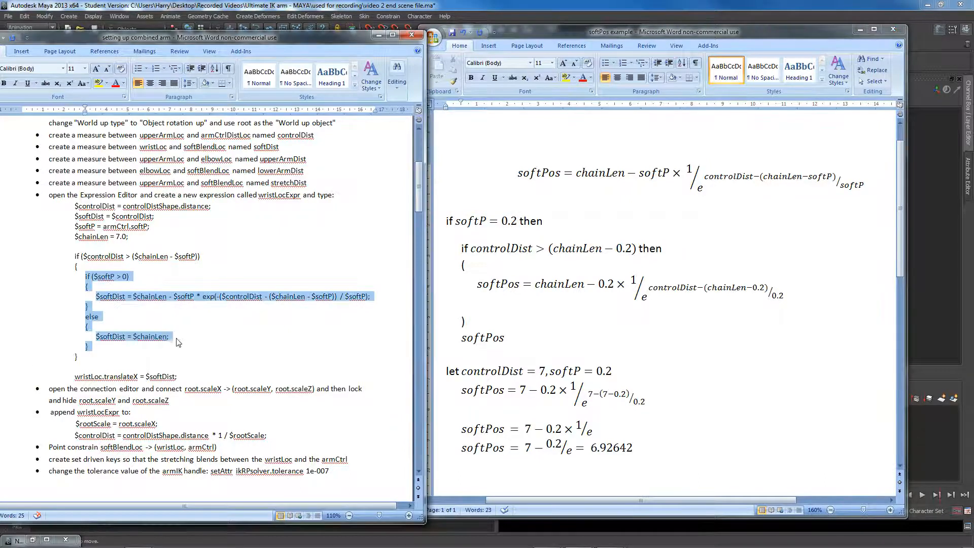
left_click(173, 338)
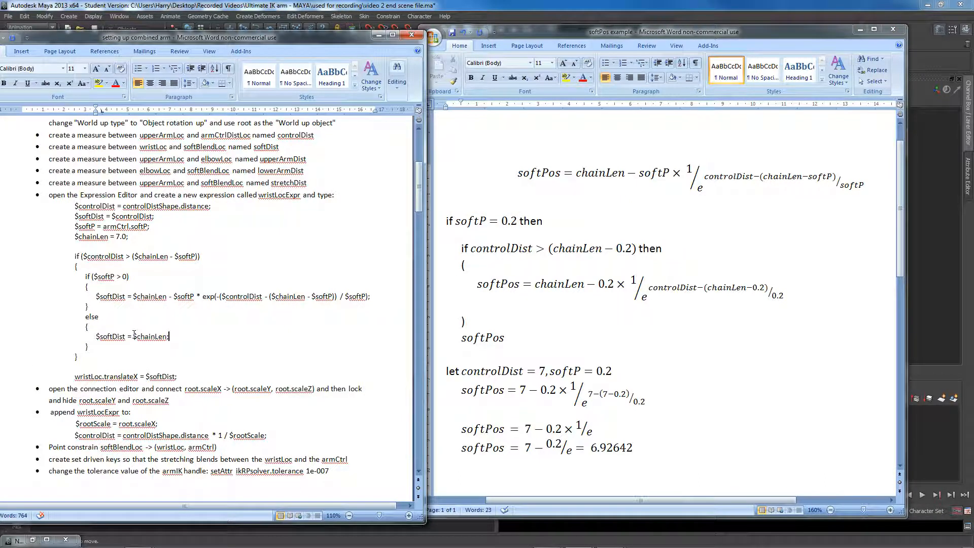
Compare the exponential $softDist line in the notes with the example's softPos equation, highlighting chainLen in it.
left_click(520, 227)
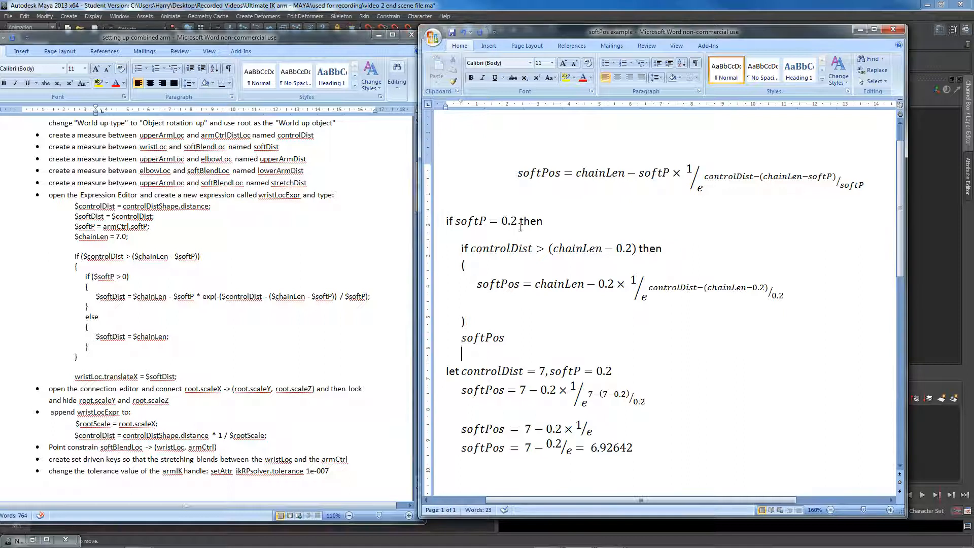
left_click(505, 222)
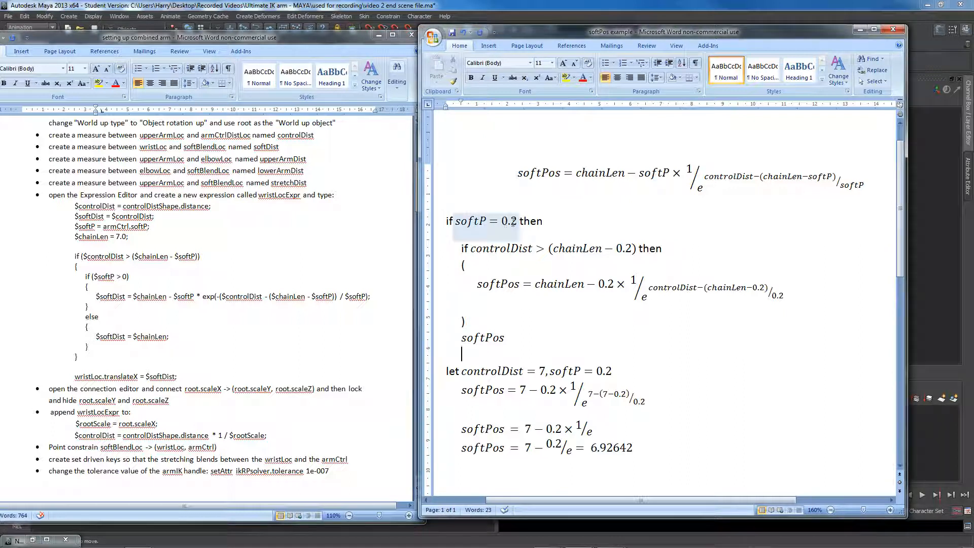
left_click(383, 298)
left_click_drag(383, 298, 95, 296)
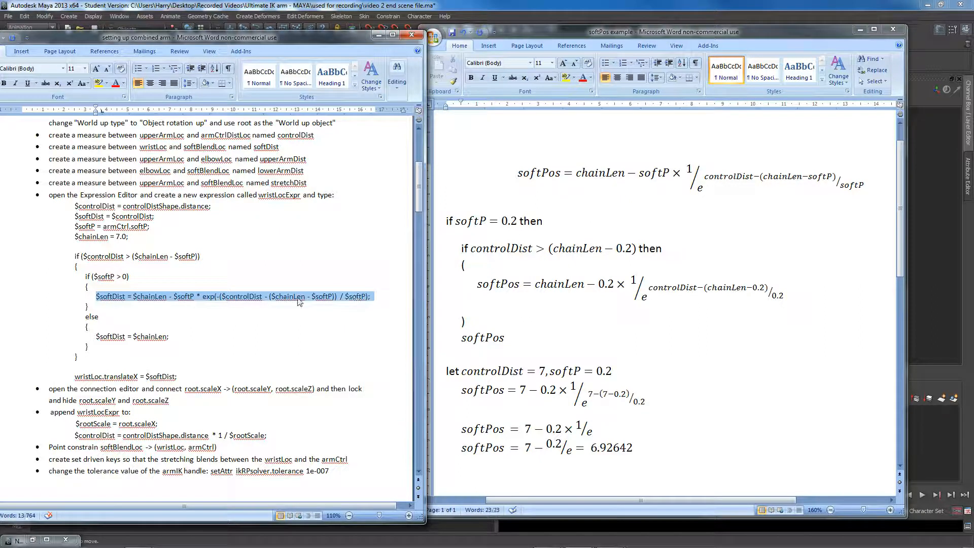
left_click(610, 38)
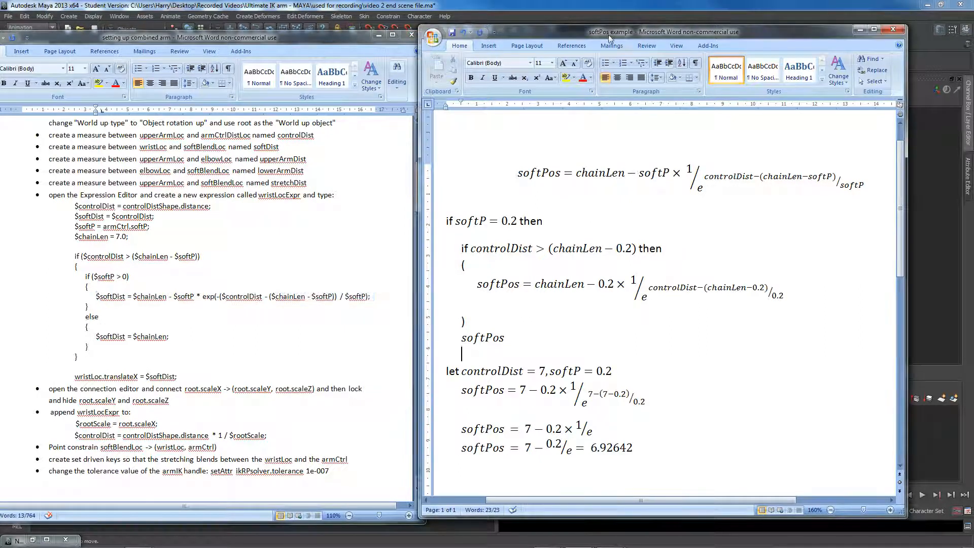
double_click(575, 282)
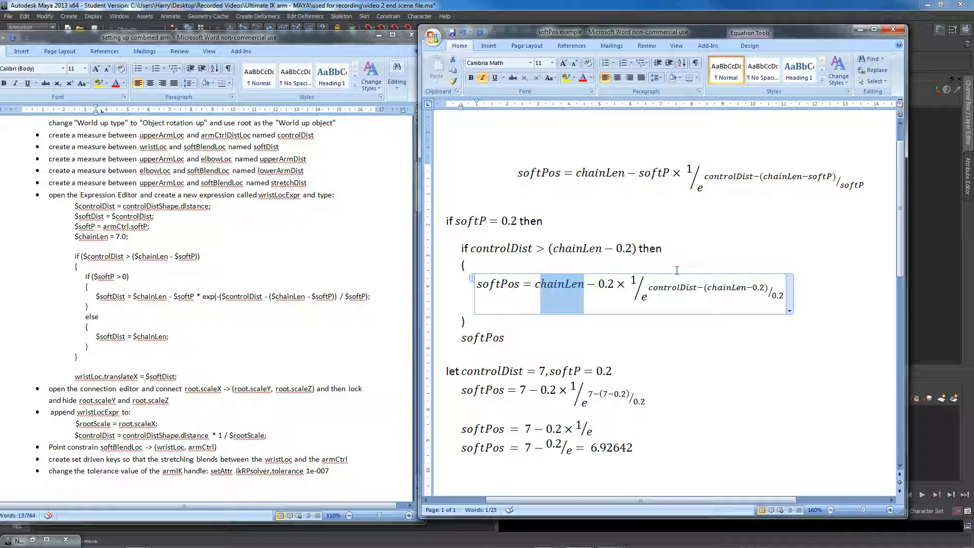
Examine how controlDist = 7 and softP = 0.2 are substituted into the example's softPos equation.
left_click(627, 337)
scroll(627, 337, "down", 3)
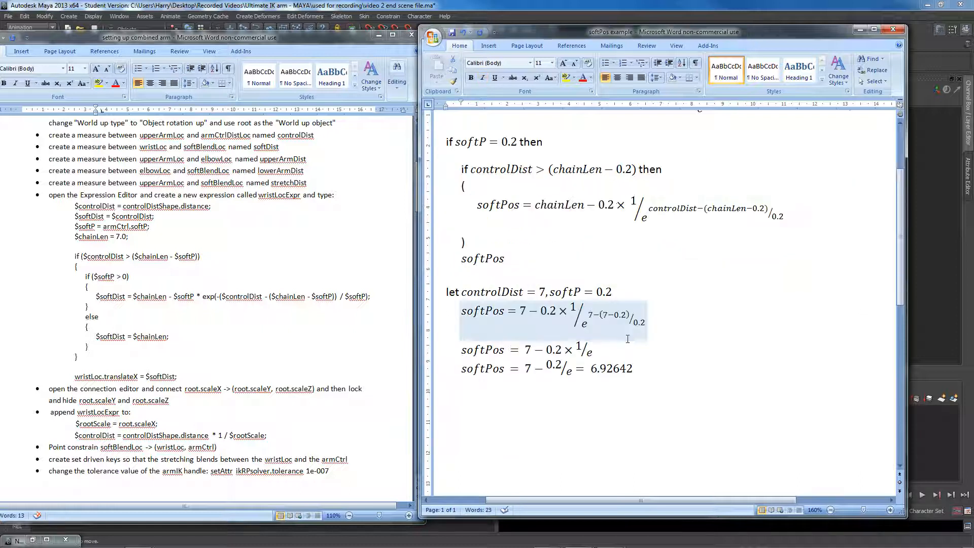
scroll(628, 337, "up", 1)
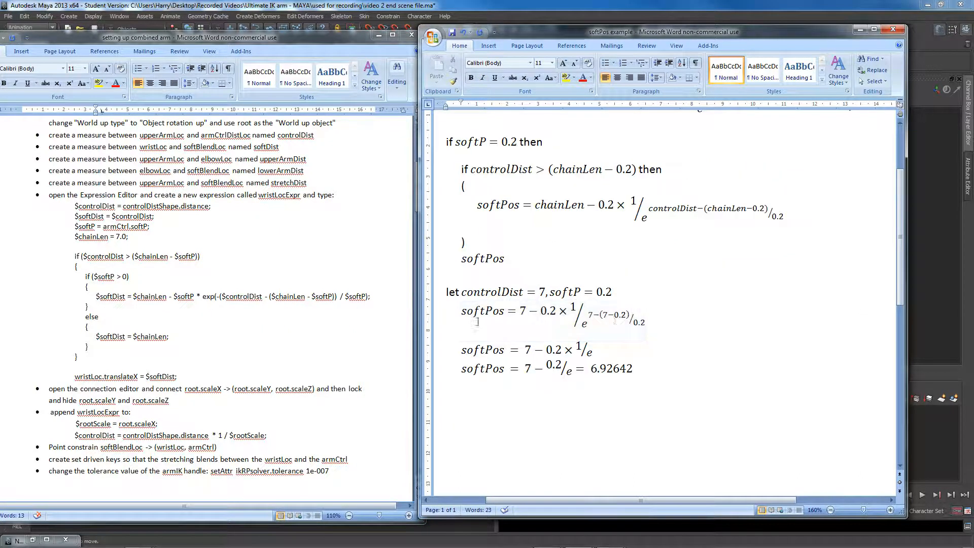
scroll(566, 307, "up", 1)
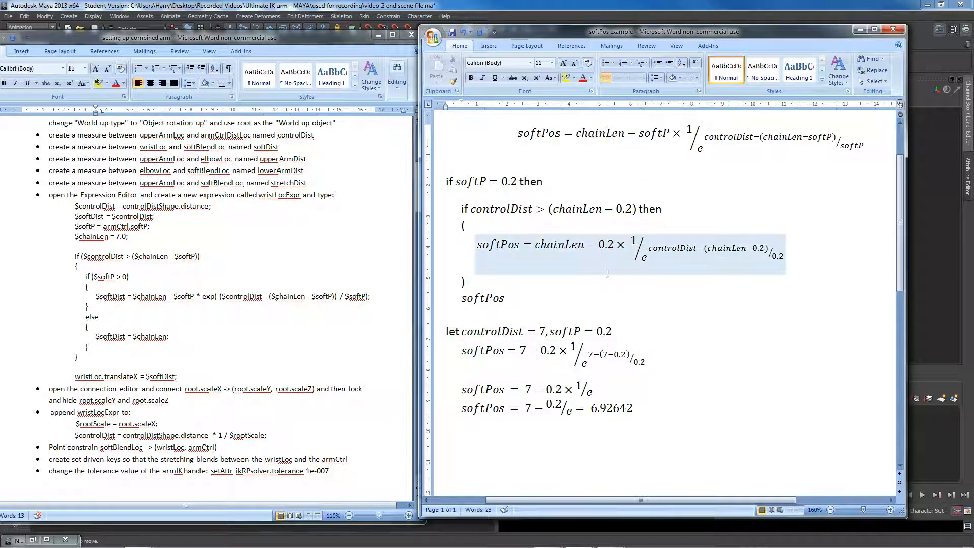
left_click(593, 304)
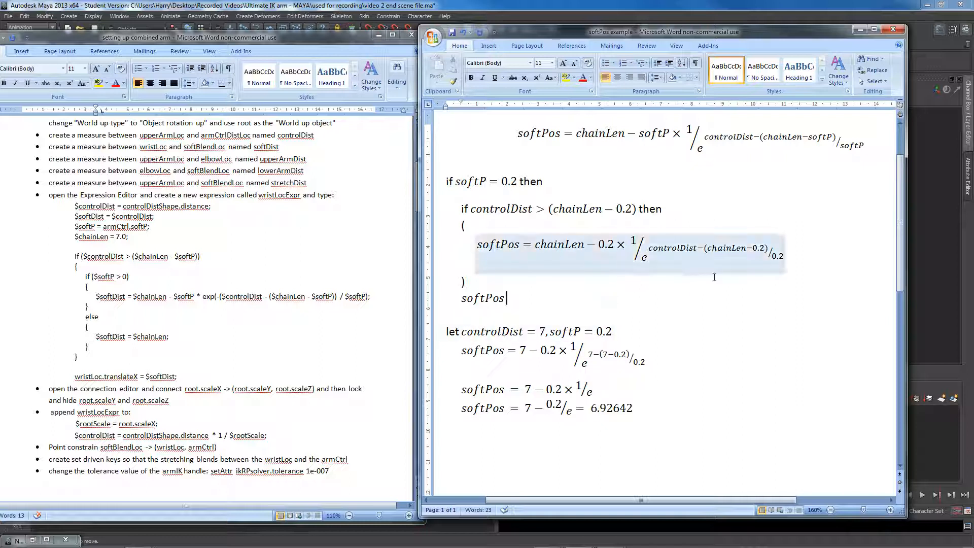
scroll(543, 332, "down", 1)
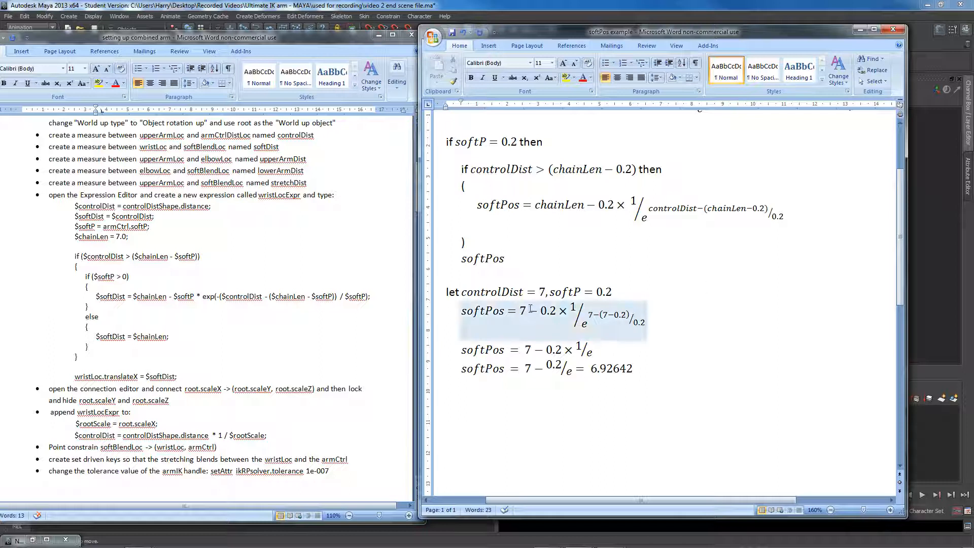
Highlight the starting 7 and the computed result in the example's final softPos line.
double_click(527, 368)
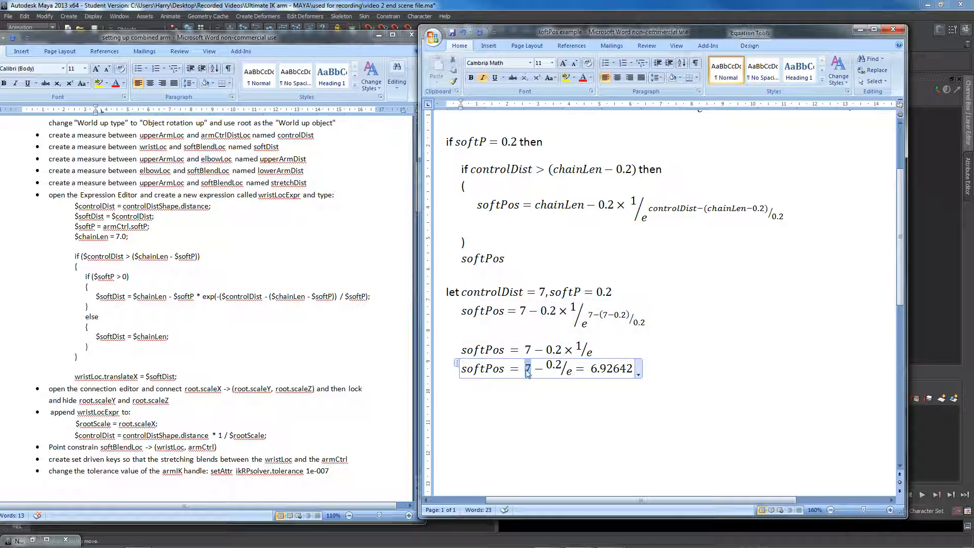
left_click_drag(573, 375, 633, 369)
left_click(628, 386)
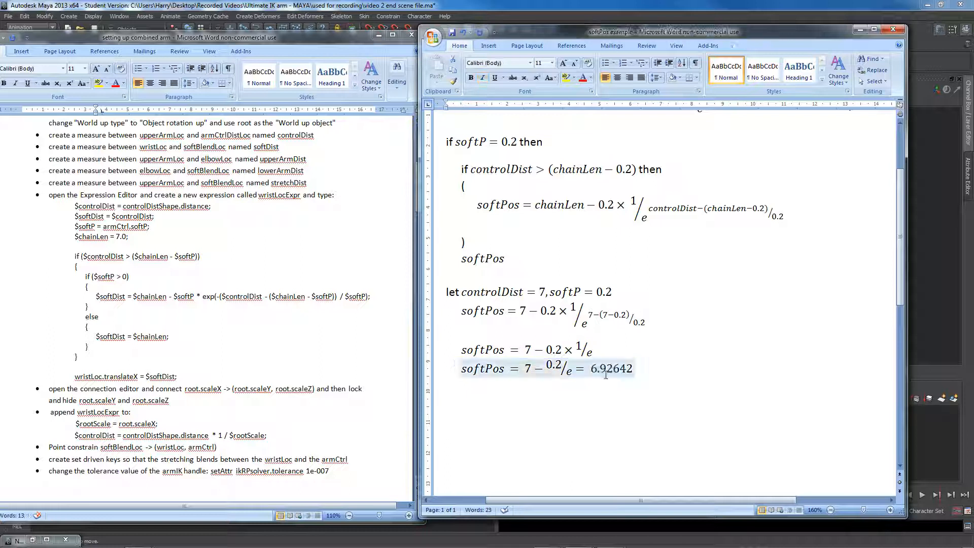
left_click(593, 370)
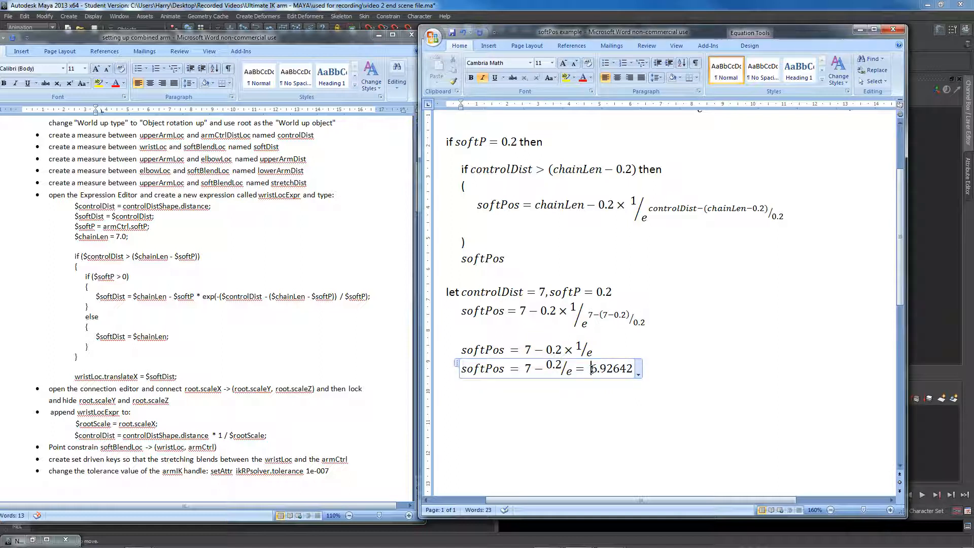
left_click_drag(591, 369, 634, 370)
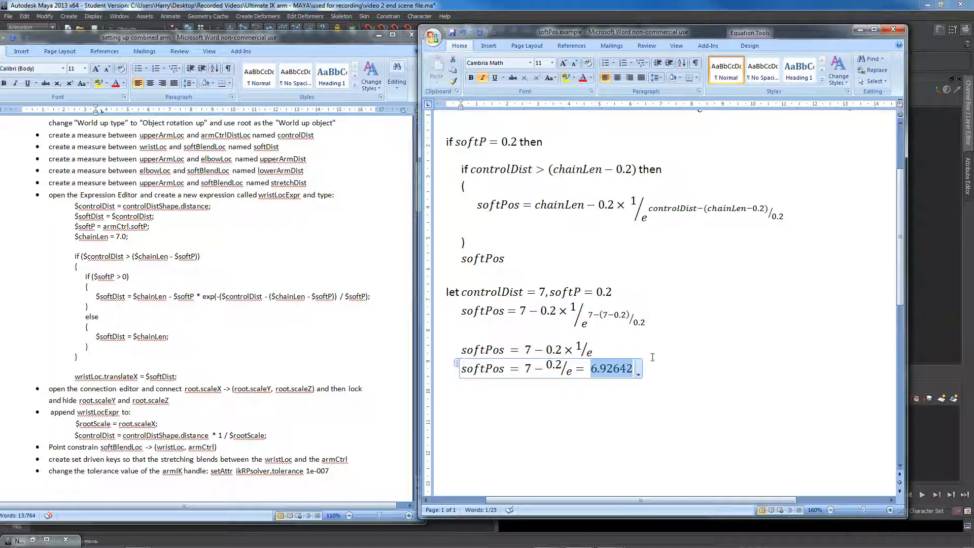
Move both Word documents off the Maya viewport and set armCtrl's Translate X to 1.
left_click_drag(684, 34, 0, 60)
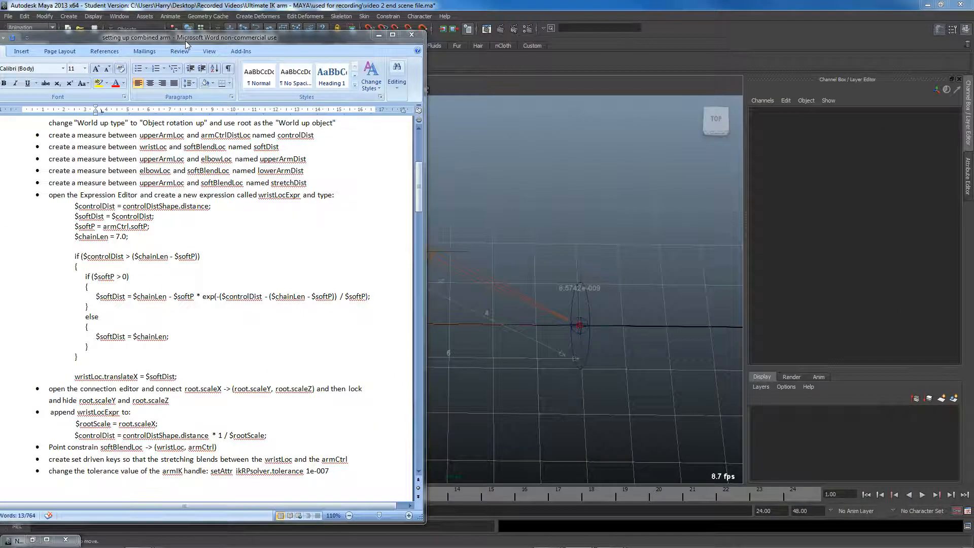
left_click_drag(185, 40, 0, 34)
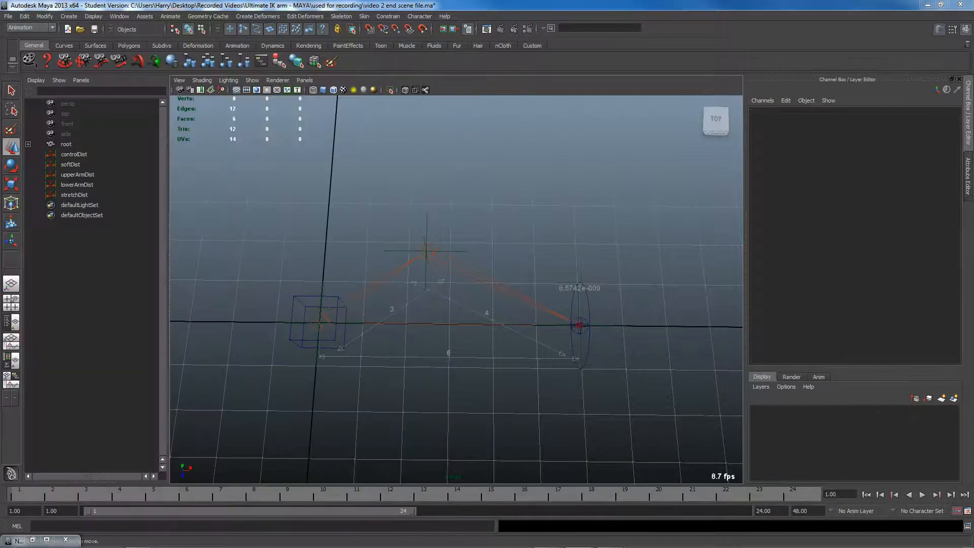
left_click(586, 307)
middle_click_drag(618, 309, 541, 314, "alt")
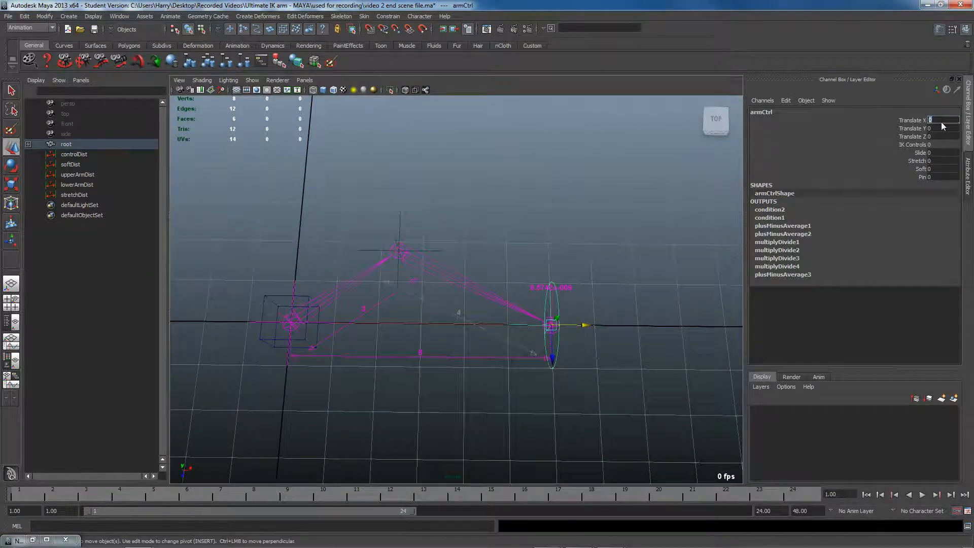
type("1")
key("Return")
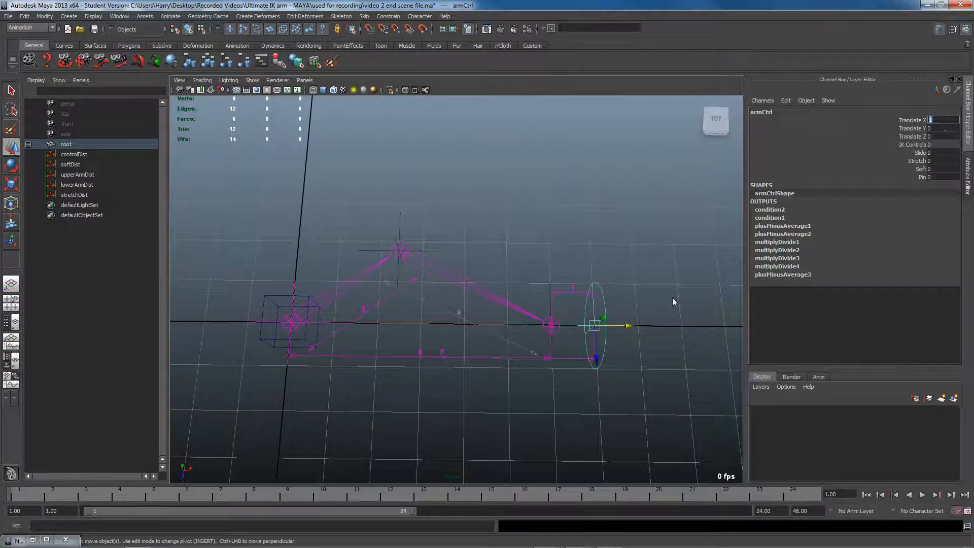
Set armCtrl's Soft attribute to 0.2.
middle_click_drag(626, 348, 560, 338, "alt")
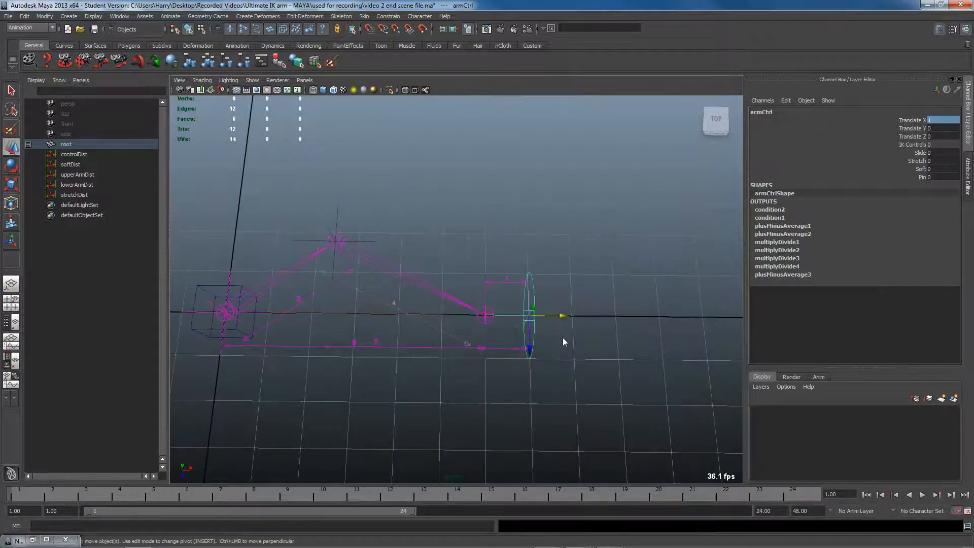
right_click_drag(559, 339, 577, 340, "alt")
left_click(931, 169)
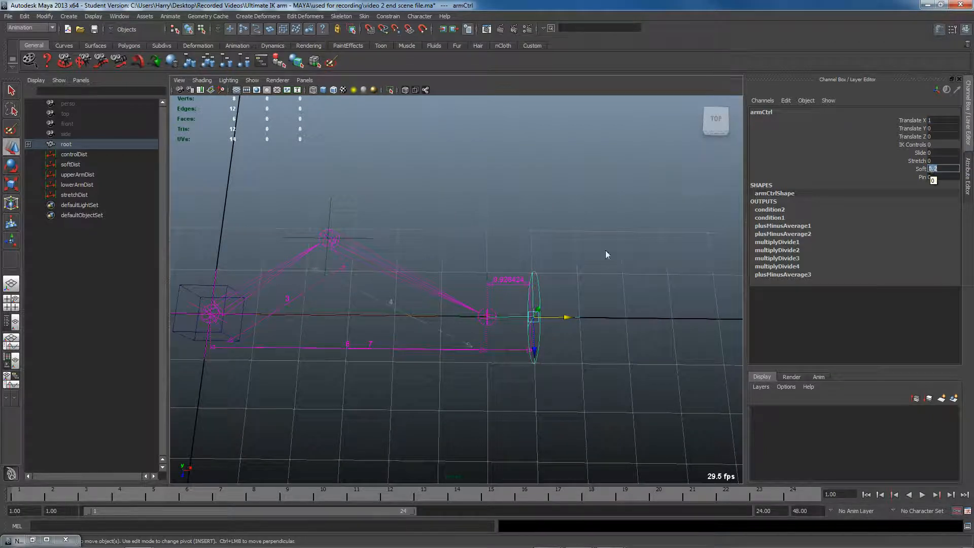
Select the wristLoc locator beside the arm control and check its Translate X value.
middle_click_drag(563, 288, 501, 274, "alt")
right_click_drag(502, 273, 629, 281, "alt")
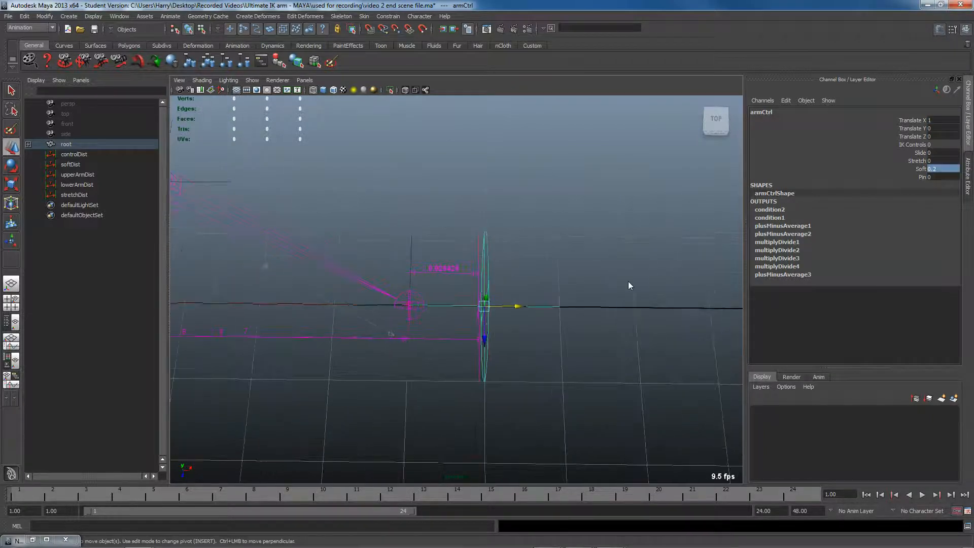
left_click(480, 245)
left_click(921, 119)
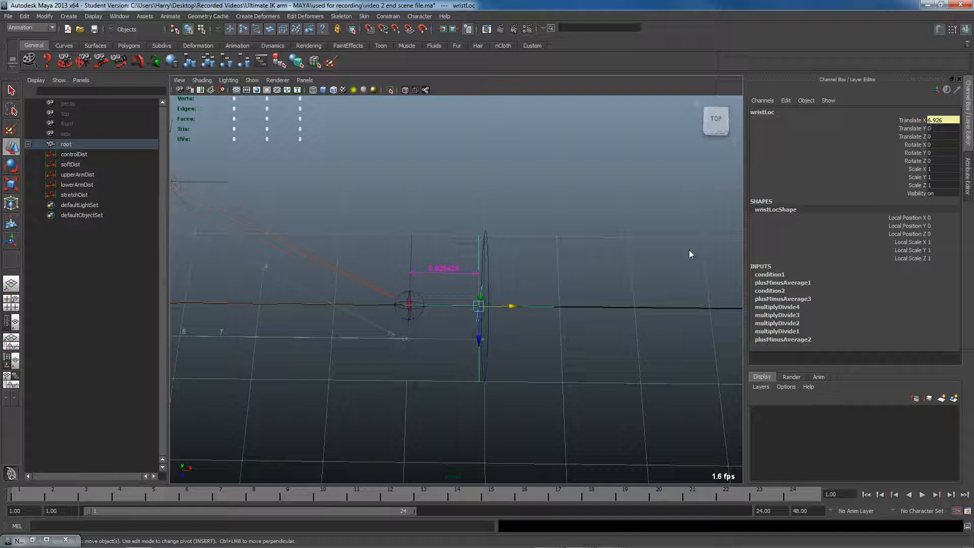
left_click_drag(549, 307, 454, 310, "alt")
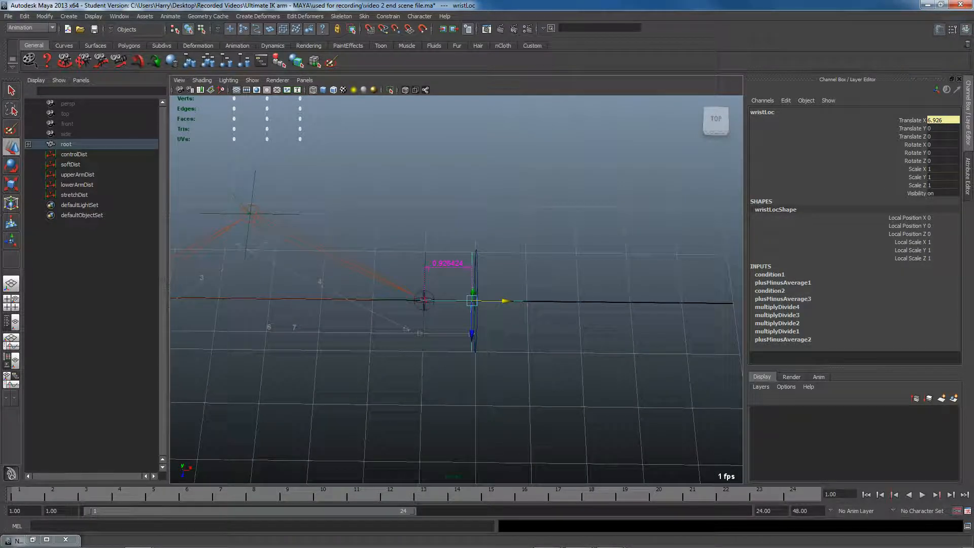
Bring the softPos example document back over Maya and highlight controlDist in the equation's exponent.
mouse_move(0, 60)
left_mouse_down()
mouse_move(541, 68)
mouse_move(477, 44)
mouse_move(422, 44)
mouse_move(493, 47)
left_mouse_up()
left_click_drag(396, 224, 349, 224)
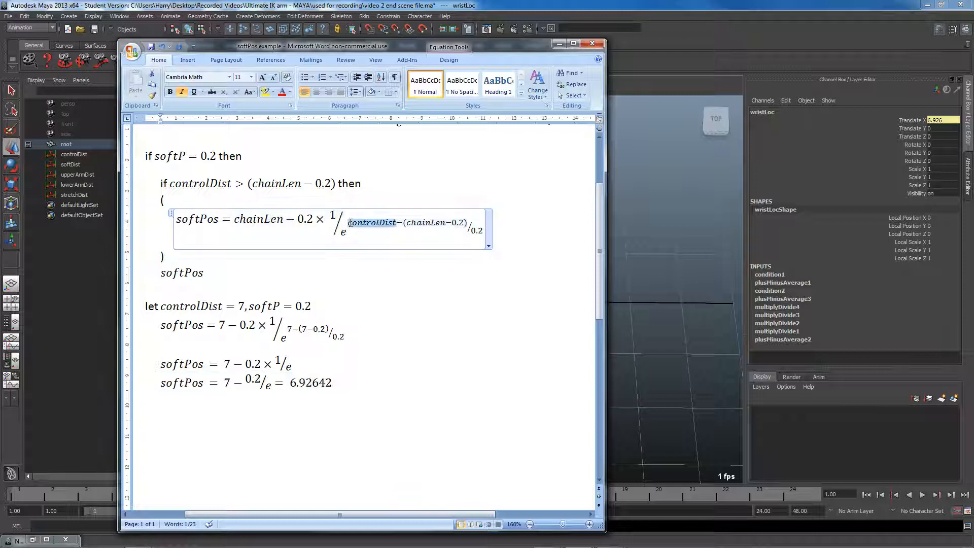
Highlight the exponent's terms, the 0.2 multiplier and chainLen one after another in the softPos equation.
left_click(386, 224)
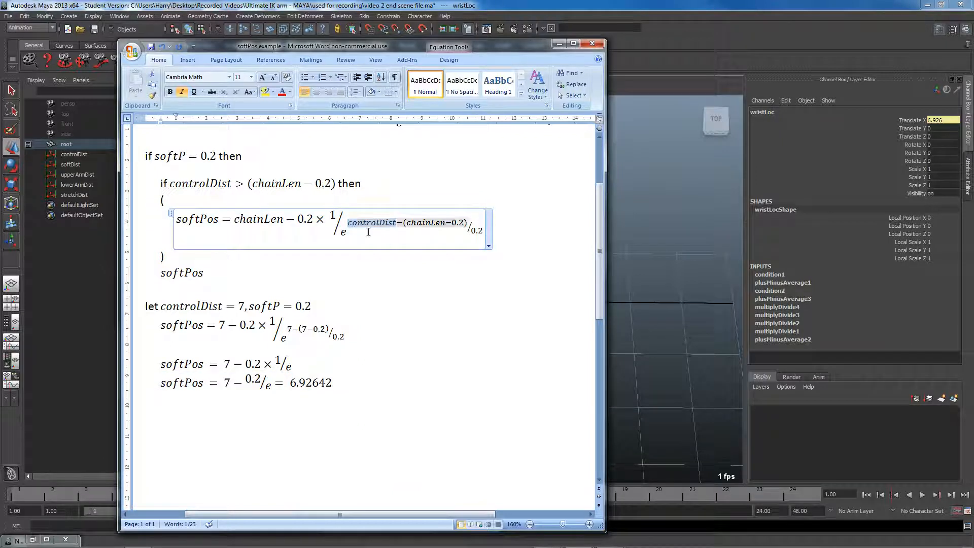
left_click_drag(485, 235, 403, 226)
left_click(351, 232)
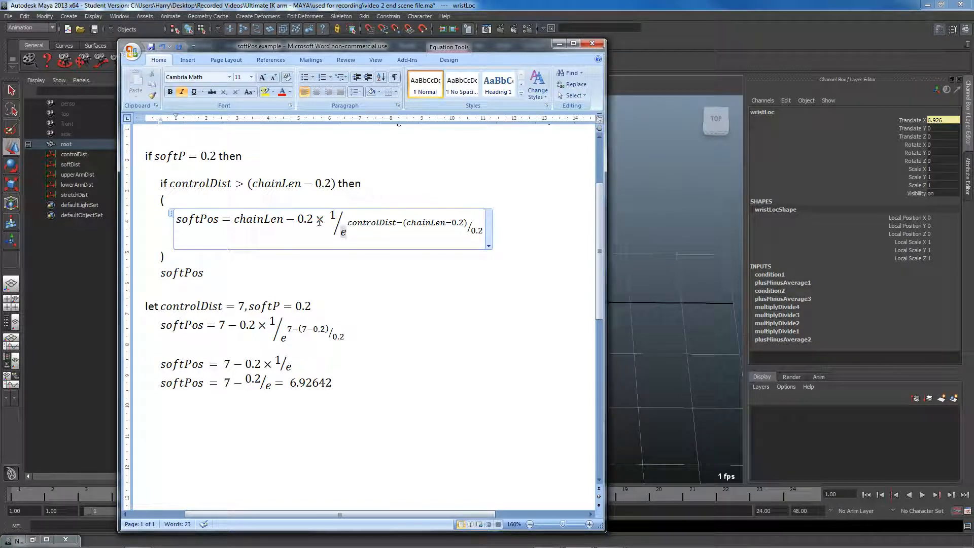
left_click_drag(298, 218, 314, 220)
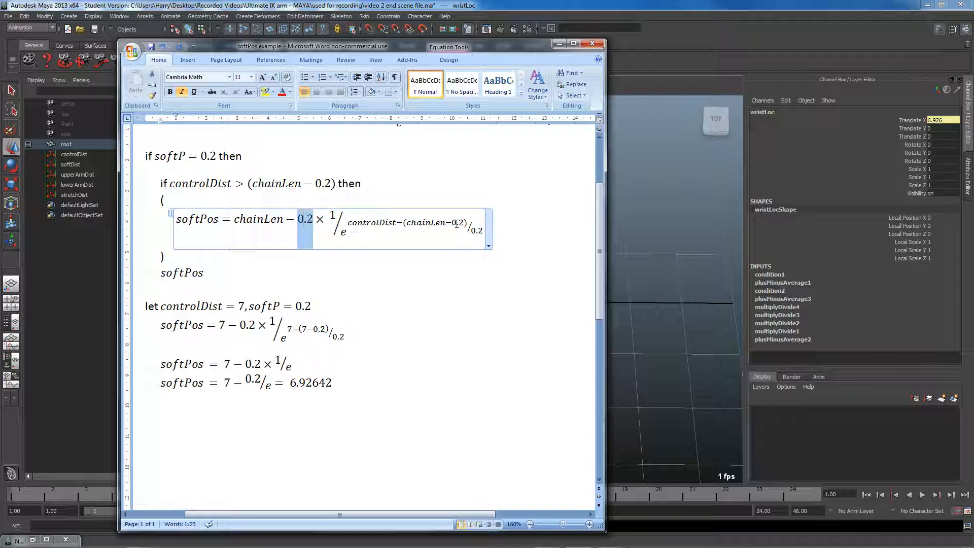
left_click(319, 221)
left_click_drag(283, 219, 234, 222)
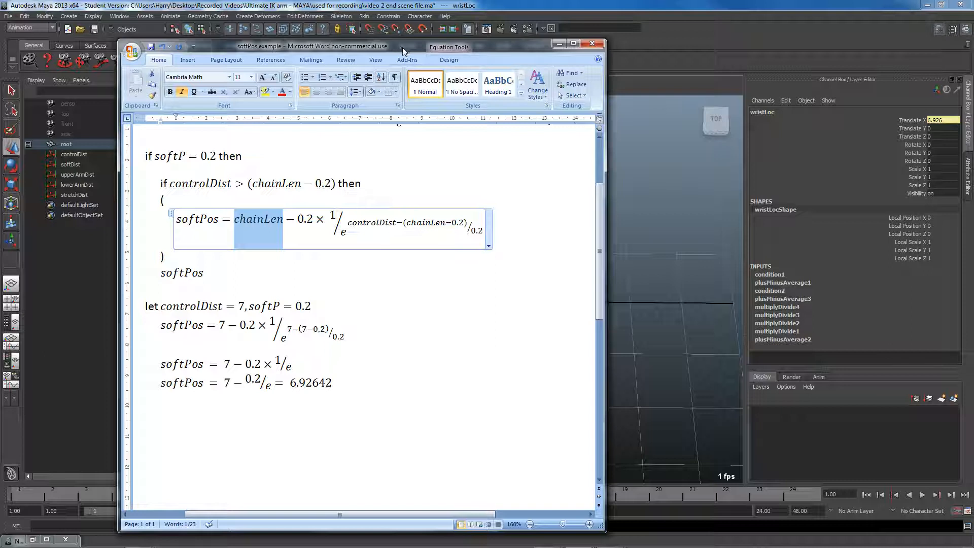
Move the softPos example document off the Maya viewport and set armCtrl's Soft attribute to 1.
left_click_drag(401, 47, 0, 47)
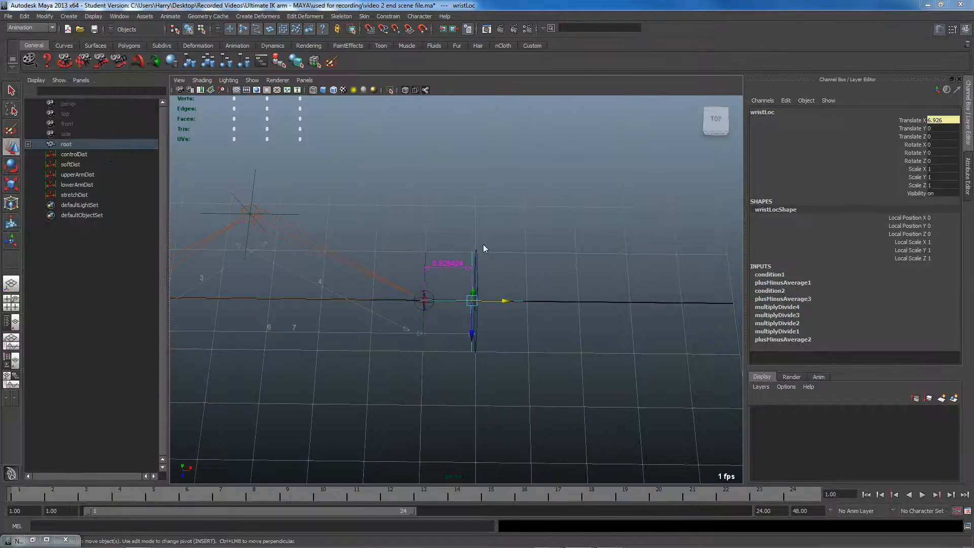
left_click(475, 264)
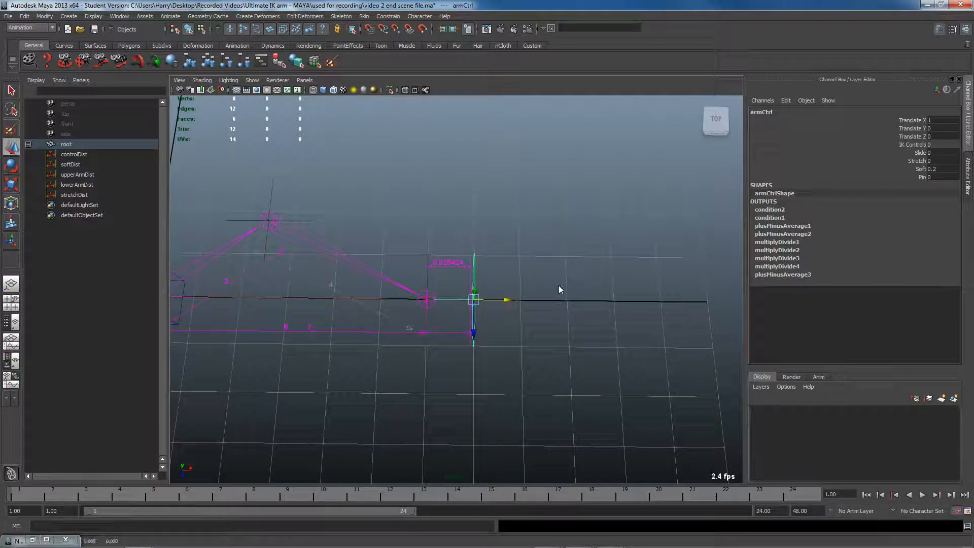
left_click(939, 162)
type("1")
key("Return")
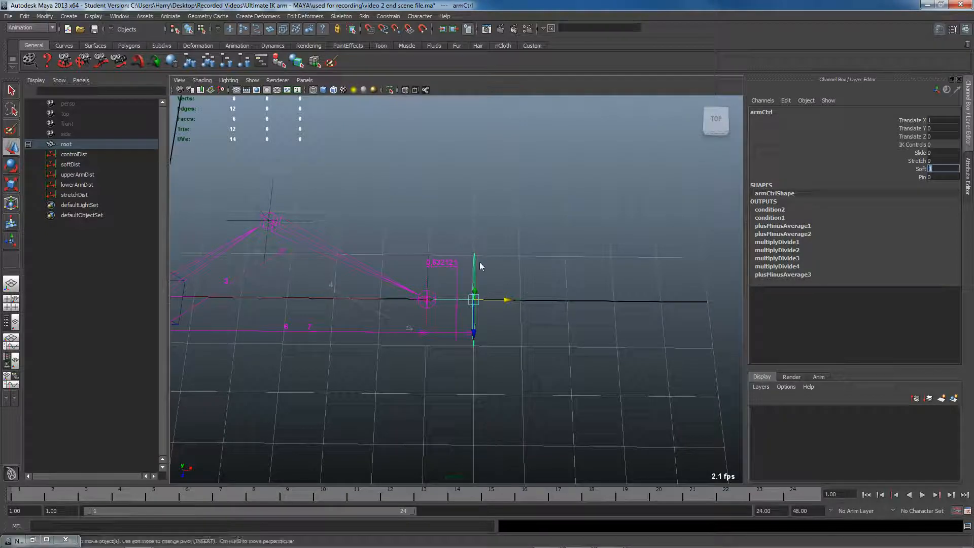
Move armCtrl far out along X to a Translate X of about 10.591 and frame the softDist measurement at the wrist.
left_click_drag(509, 299, 802, 309)
scroll(573, 309, "down", 2)
middle_click_drag(515, 305, 427, 298, "alt")
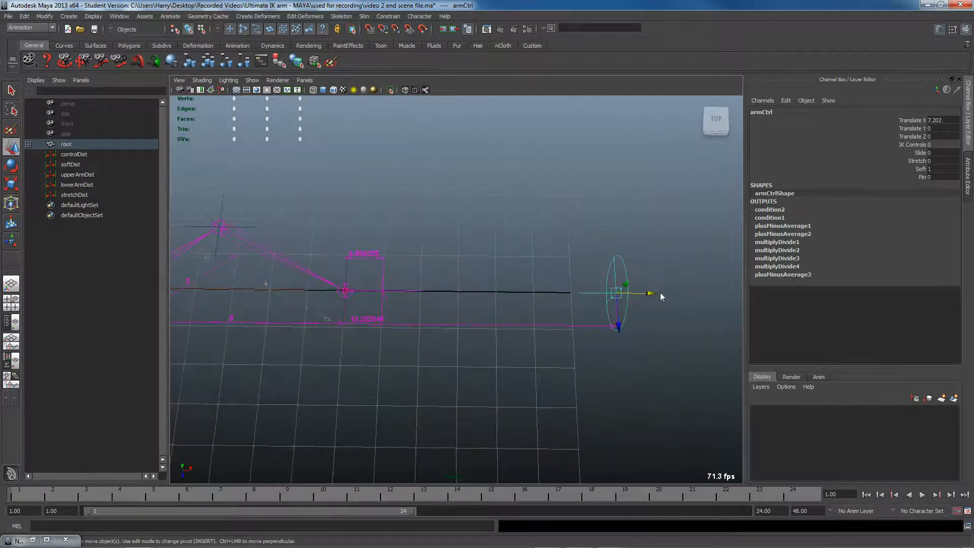
left_click_drag(651, 295, 740, 300)
left_click_drag(783, 296, 777, 297)
right_click_drag(388, 284, 478, 284, "alt")
left_click_drag(478, 284, 343, 281, "alt")
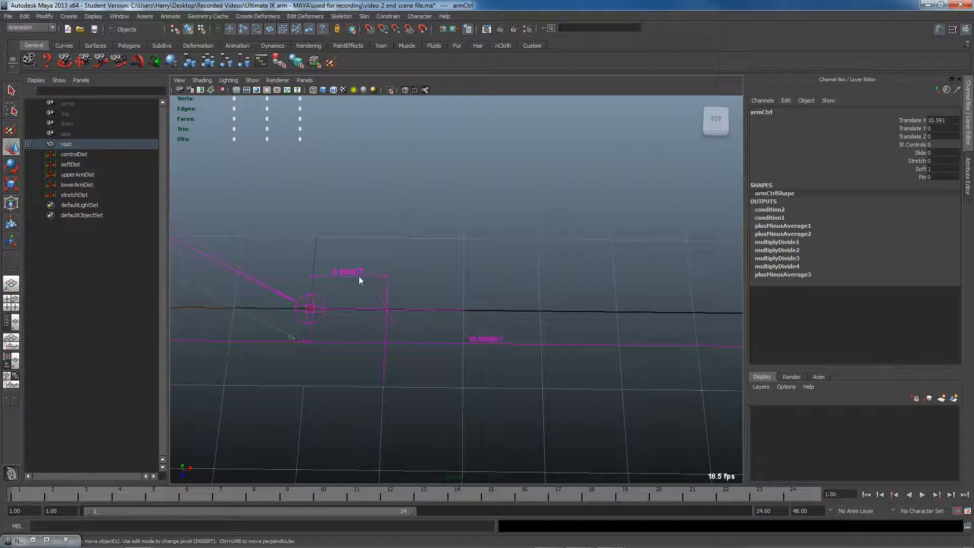
Select the wristLoc locator beside the wrist and check its Translate X value.
left_click(390, 253)
left_click(943, 120)
mouse_move(486, 288)
left_mouse_down("alt")
mouse_move(387, 276)
mouse_move(587, 289)
mouse_move(475, 295)
left_mouse_up("alt")
Move armCtrl back along X and snap it to the grid so its Translate X is 0.
left_click(467, 275)
middle_click_drag(473, 282, 586, 273, "alt")
left_click_drag(612, 281, 356, 278)
right_click_drag(356, 278, 591, 301, "alt")
middle_click_drag(556, 305, 541, 312, "alt")
key("x")
left_click_drag(491, 281, 479, 283)
middle_click_drag(480, 283, 589, 373, "alt")
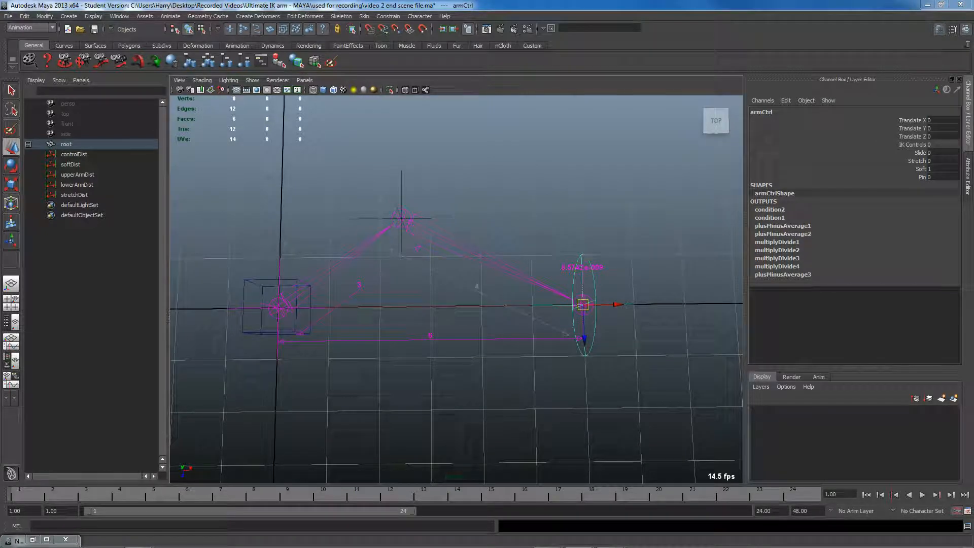
Select the root cube and scale the whole rig down uniformly to about 0.82.
middle_click_drag(406, 327, 429, 330, "alt")
right_click_drag(430, 328, 315, 324, "alt")
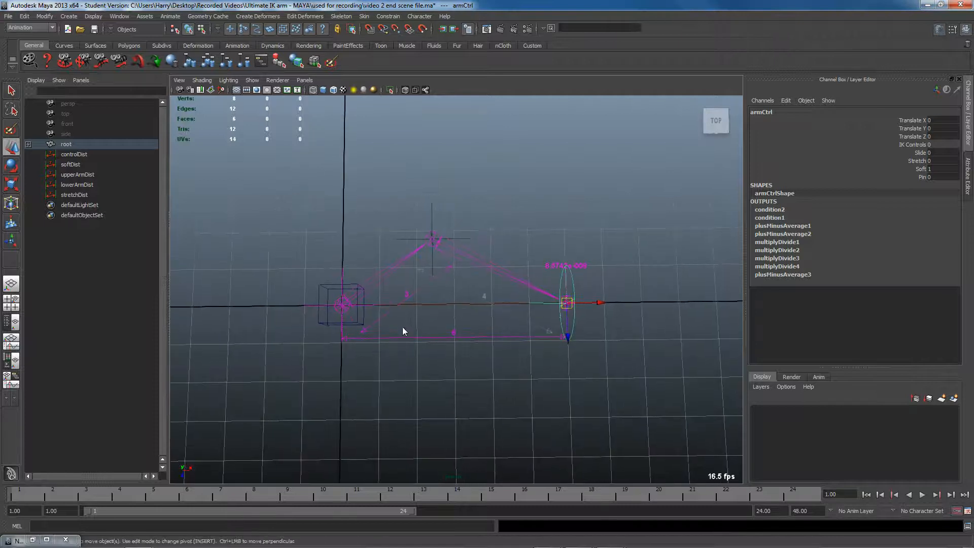
key("q")
left_click_drag(376, 355, 460, 354, "alt")
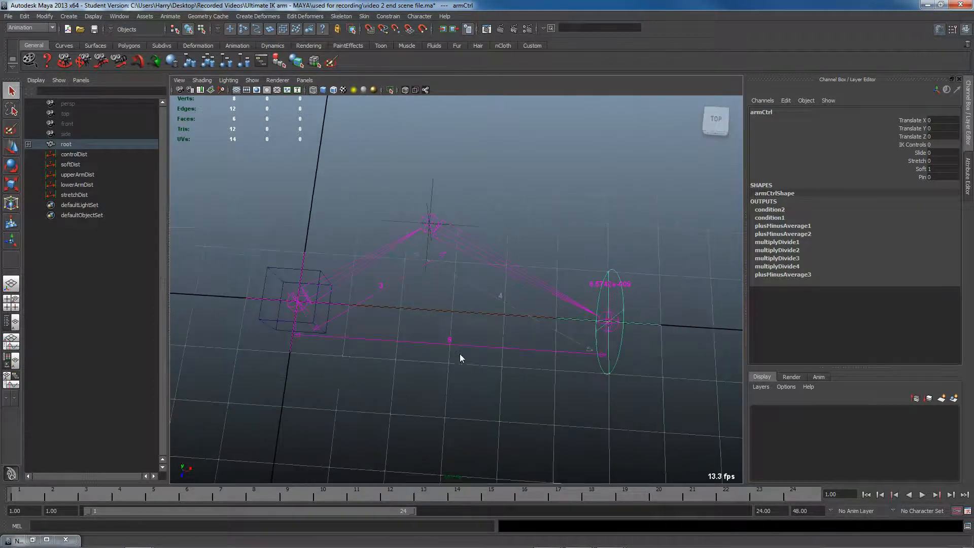
left_click(268, 323)
left_click_drag(269, 323, 348, 319, "alt")
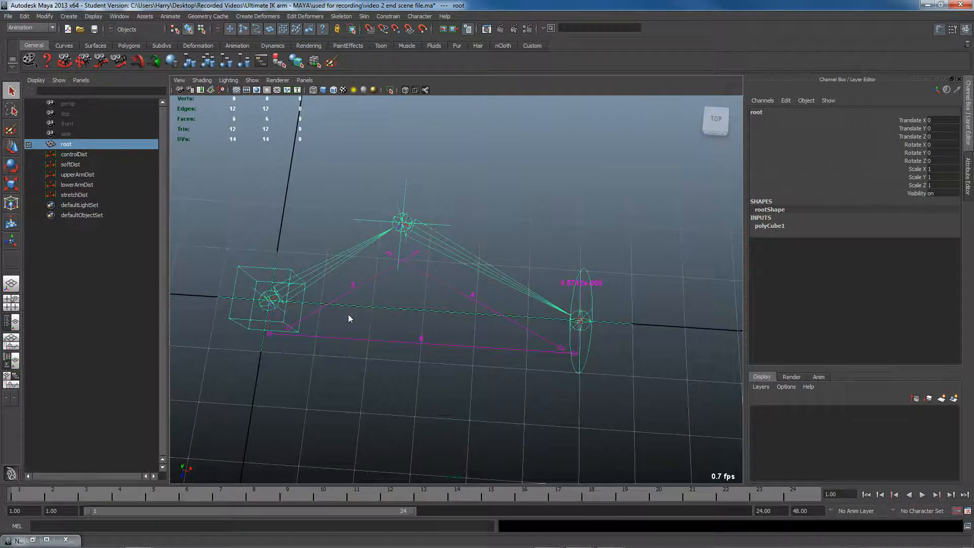
key("r")
left_click_drag(268, 300, 176, 205)
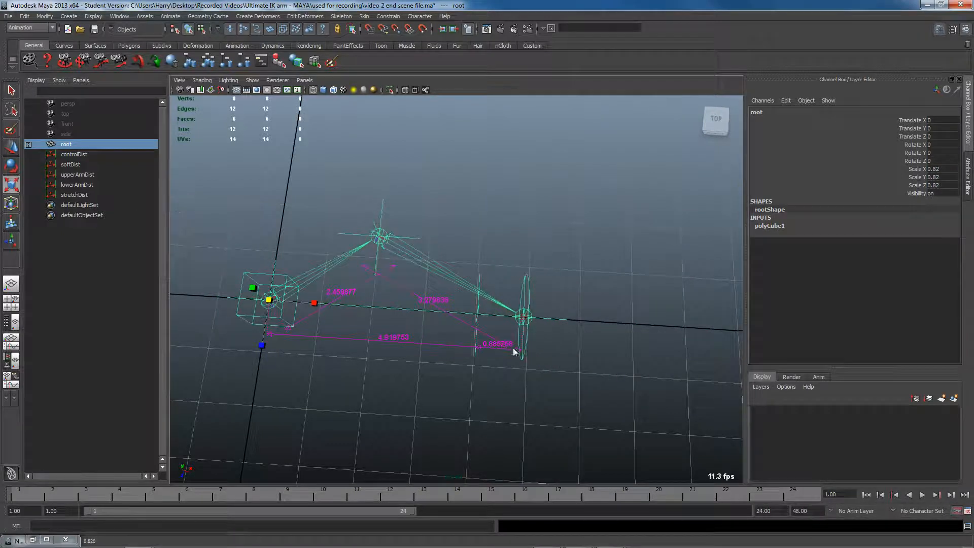
Check wristLoc's Translate X on the scaled rig and undo the root scaling.
left_click(477, 307)
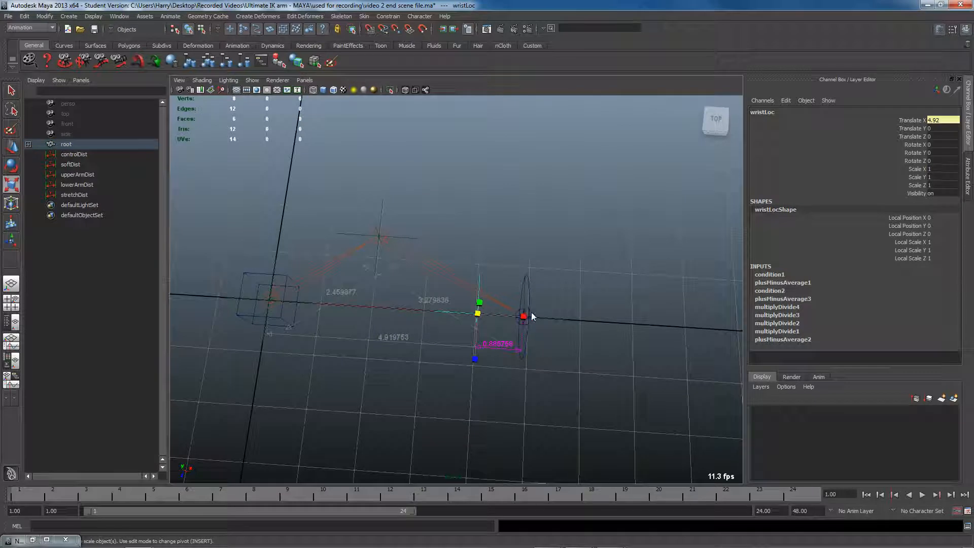
key("ctrl+z")
key("ctrl+z")
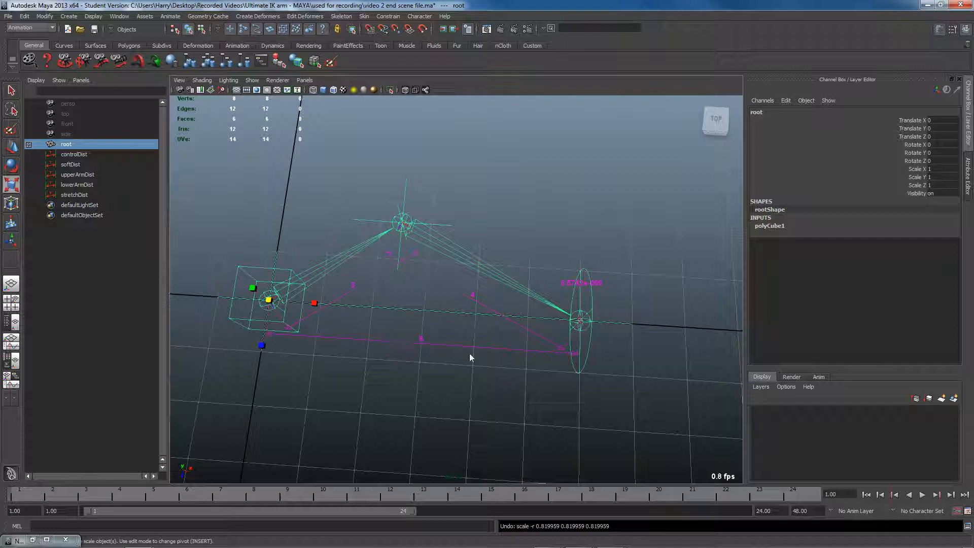
Scale root down uniformly to about 0.888 and check wristLoc's Translate X.
left_click_drag(269, 300, 210, 212)
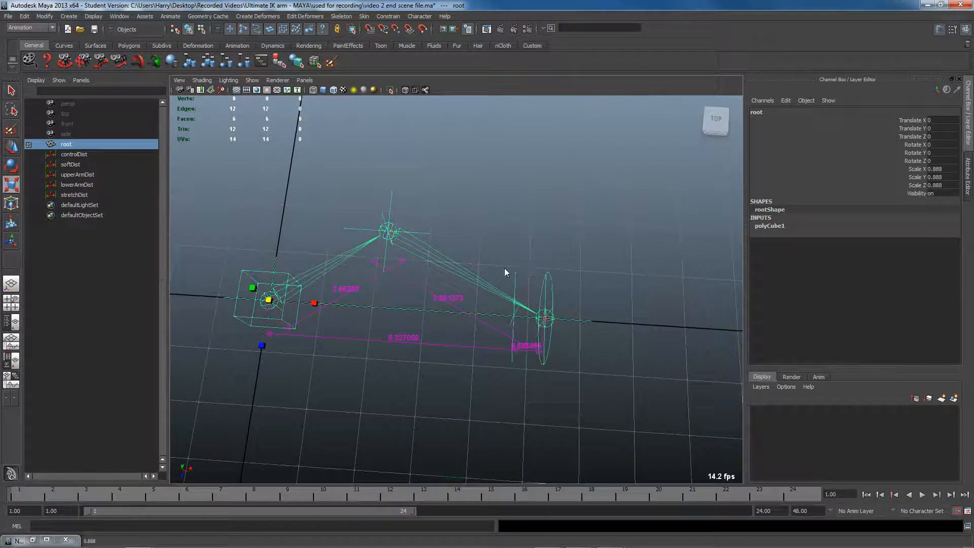
left_click(525, 277)
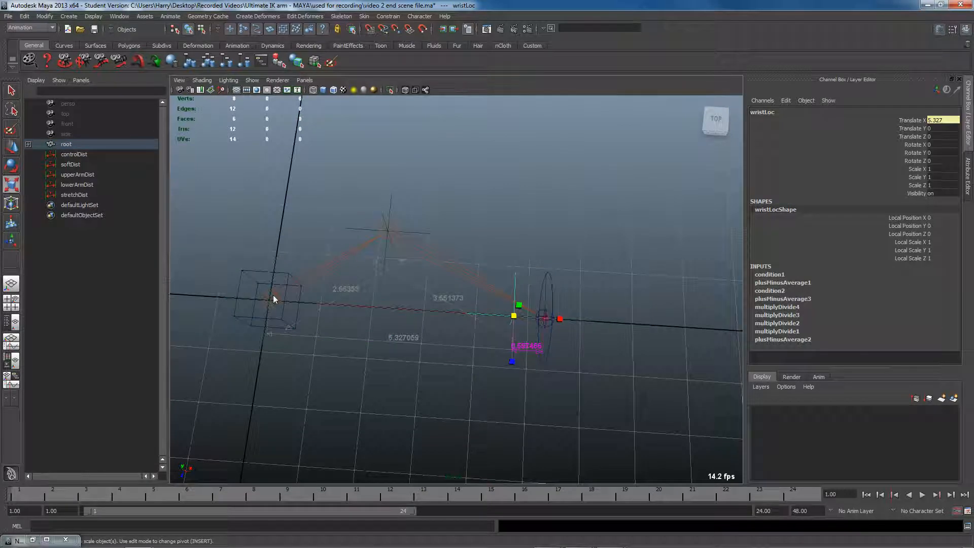
Set root's Scale X, Scale Y and Scale Z to 1.
left_click(257, 291)
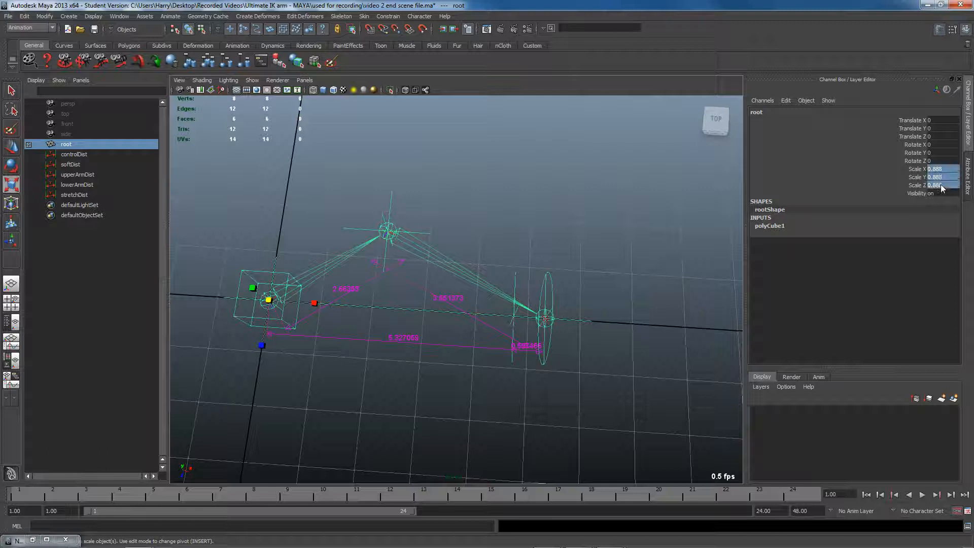
type("1")
key("Return")
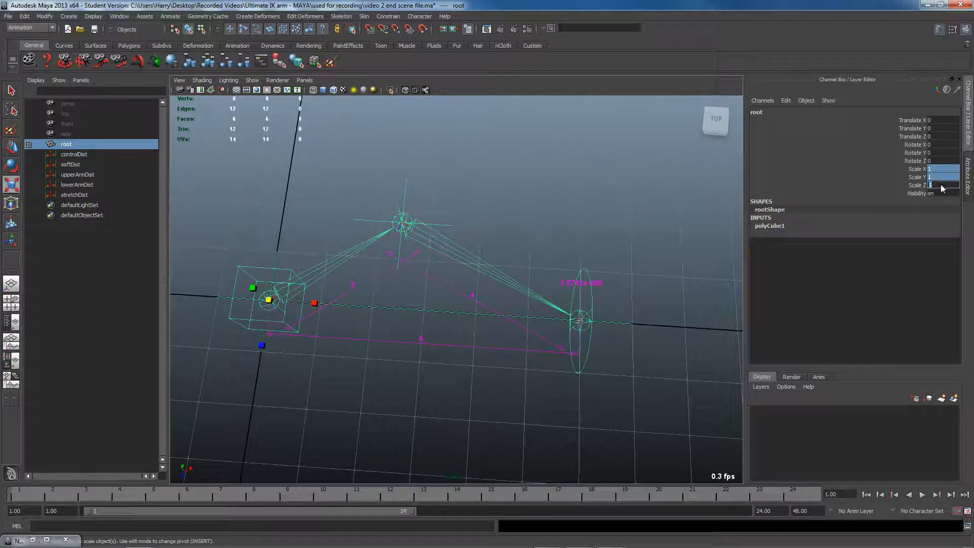
Switch to the combined arm setup document in Word, highlight the $rootScale and $controlDist lines to append to wristLocExpr, and move it off Maya.
left_click(586, 337, "alt")
middle_click_drag(586, 337, 535, 346, "alt")
left_click_drag(529, 351, 531, 360, "alt")
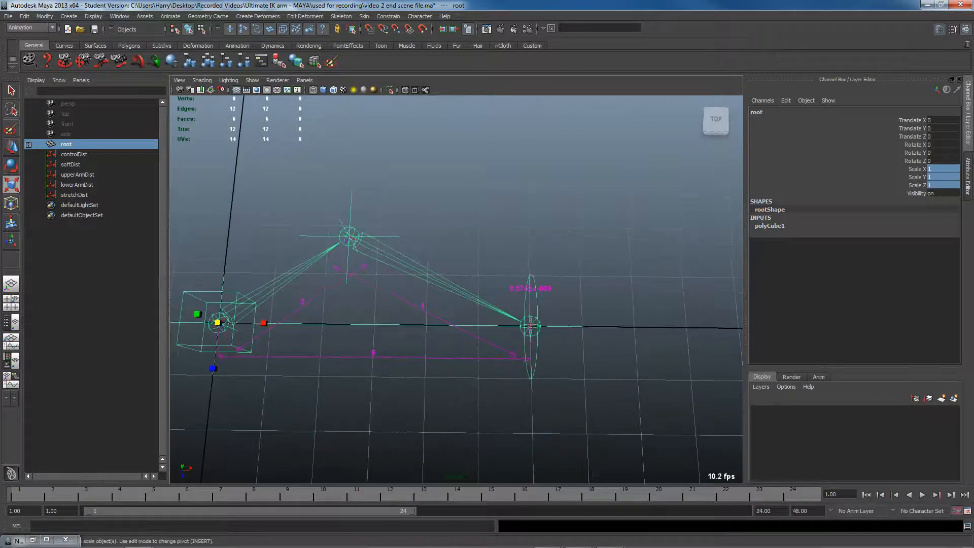
key("alt+Tab")
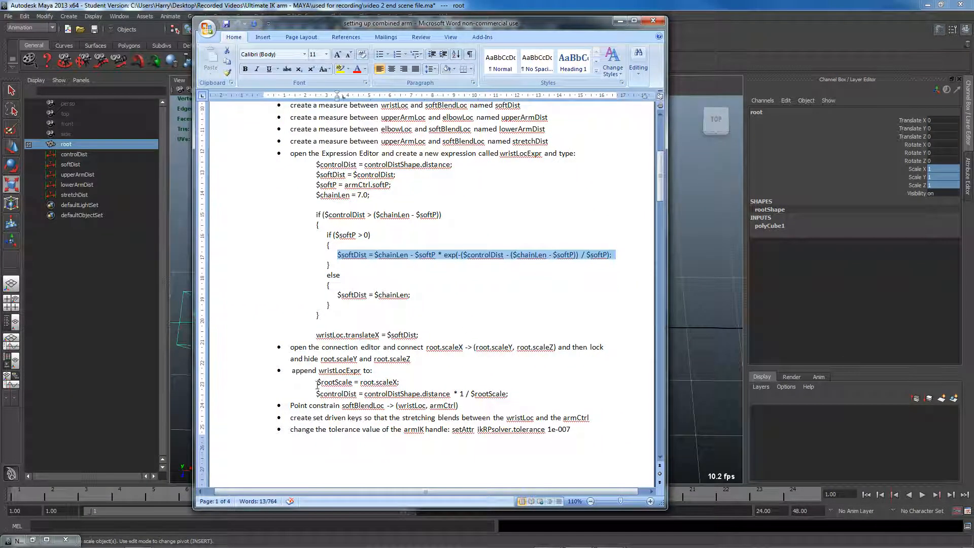
left_click_drag(318, 383, 507, 395)
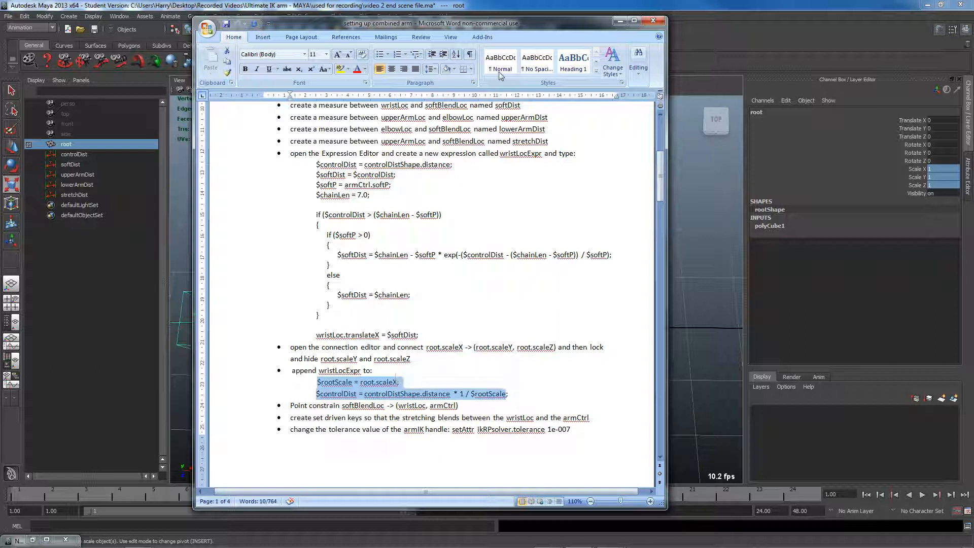
left_click_drag(492, 24, 0, 30)
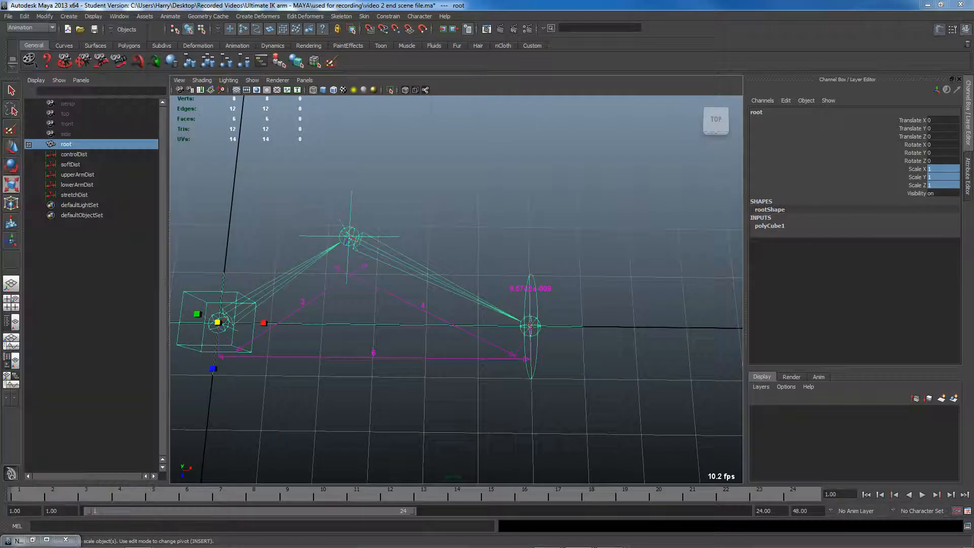
Open the Connection Editor with root loaded as both source and target, hiding non-keyable attributes on both sides.
middle_click_drag(368, 310, 461, 311, "alt")
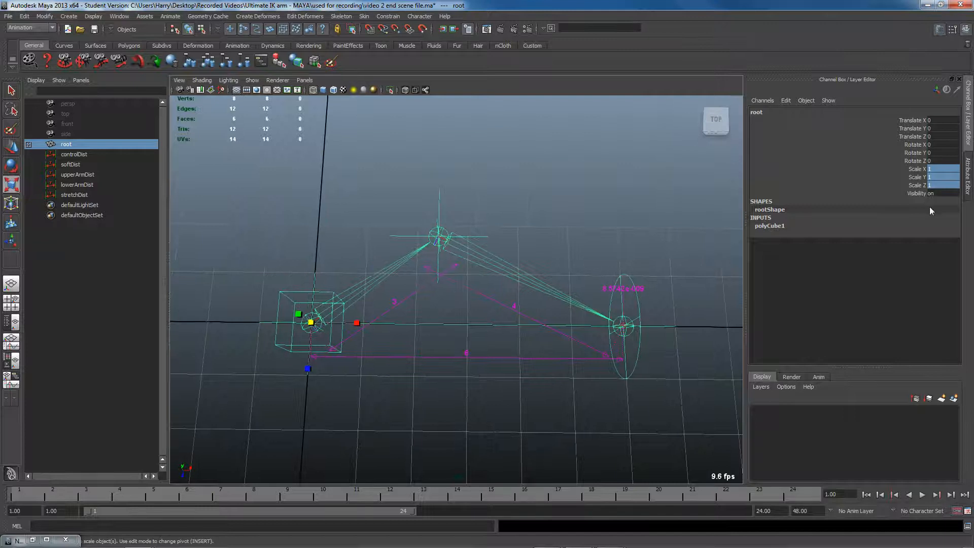
left_click(786, 100)
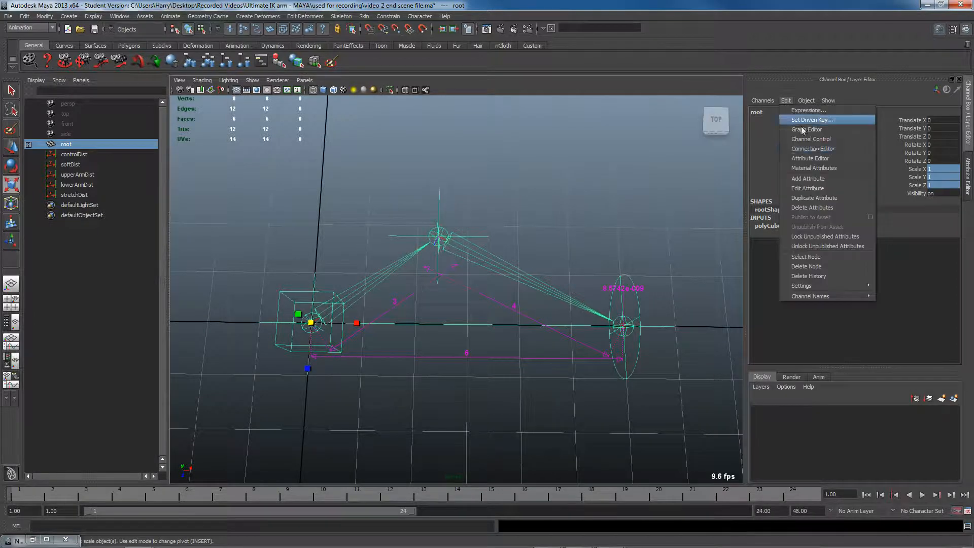
left_click(813, 148)
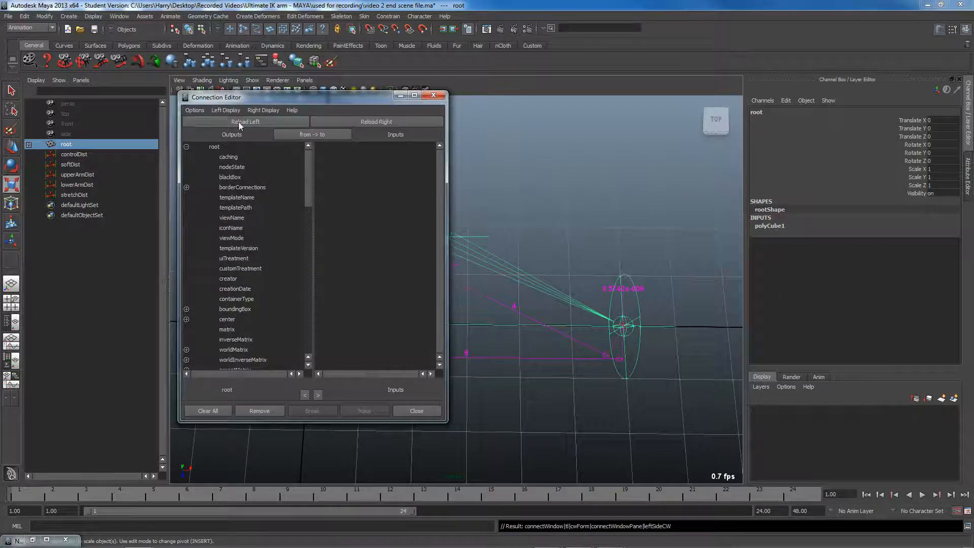
left_click(225, 110)
left_click(244, 164)
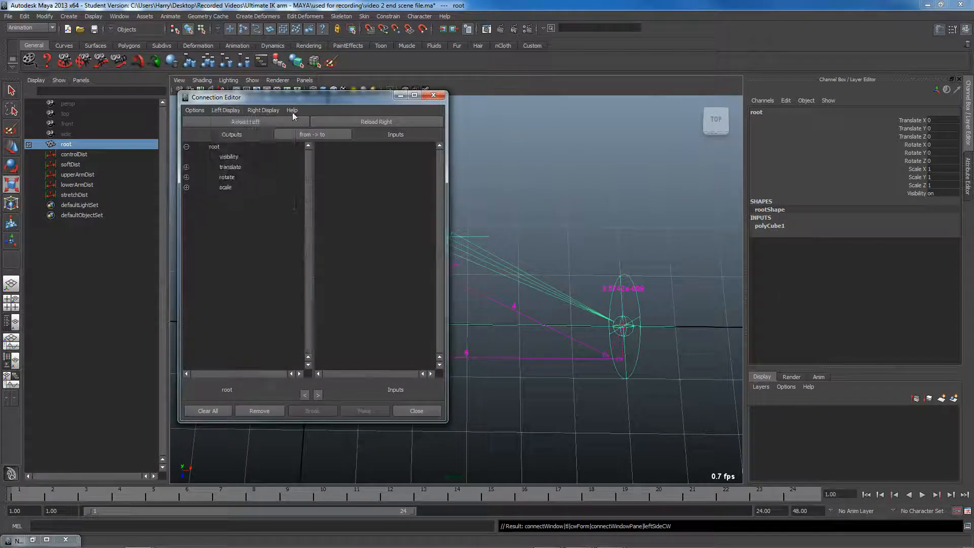
left_click(400, 123)
left_click(262, 110)
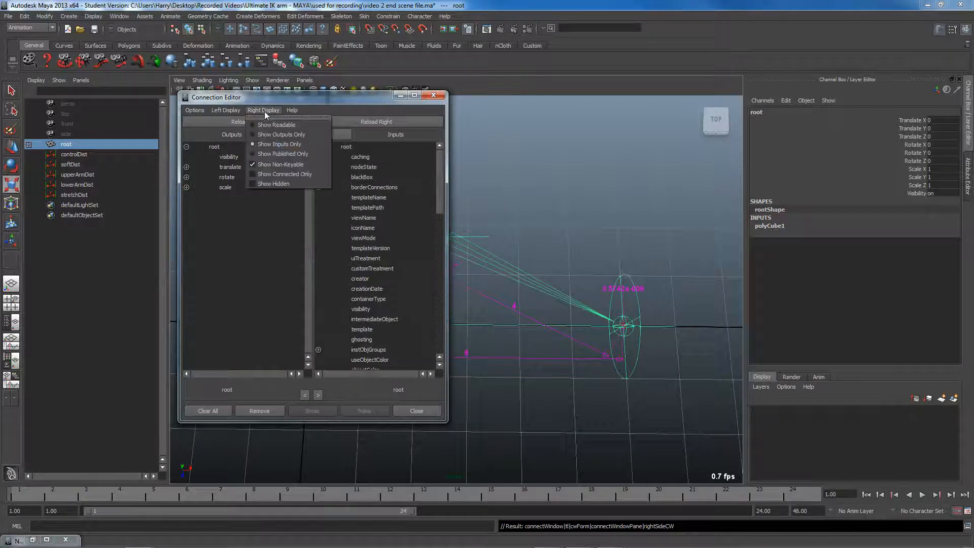
left_click(276, 164)
Connect root's scaleX to its own scaleY and scaleZ, and close the Connection Editor.
left_click(187, 187)
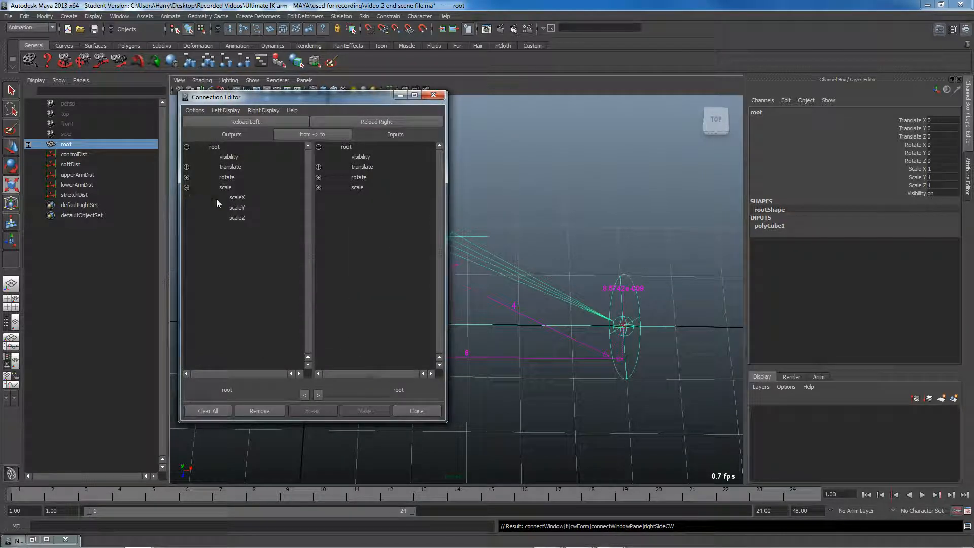
left_click(236, 198)
left_click(319, 188)
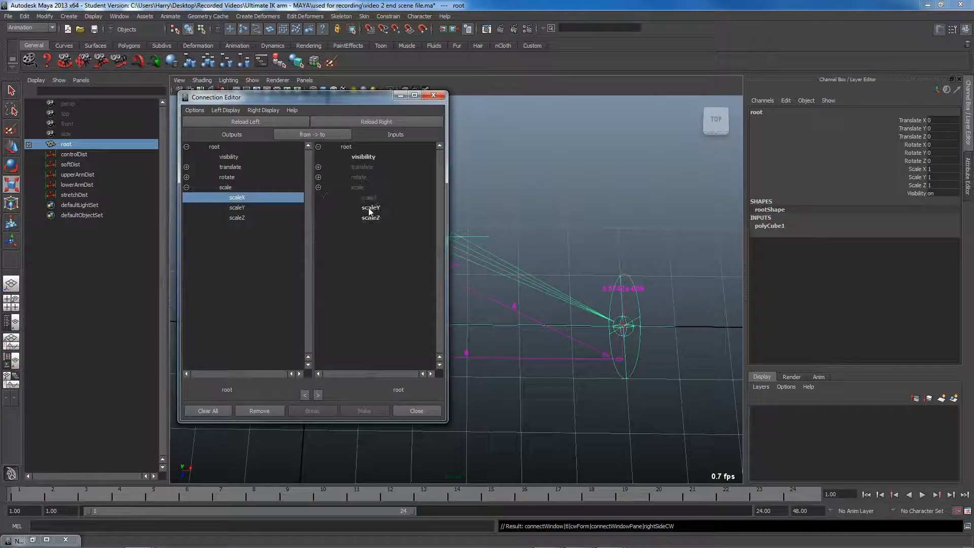
left_click_drag(370, 209, 371, 217)
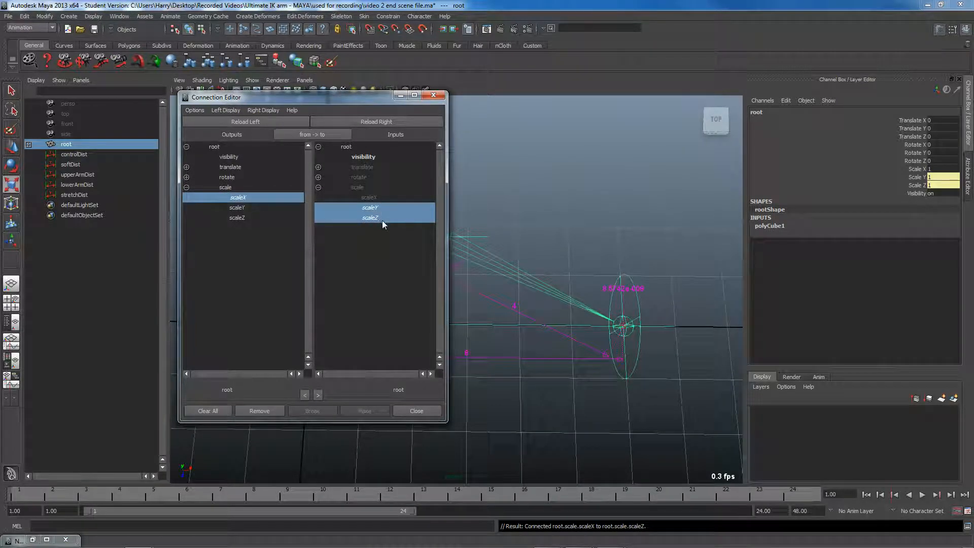
left_click(434, 95)
Test the connected scaling by scaling root along X, and undo the test.
left_click_drag(415, 227, 293, 373, "alt")
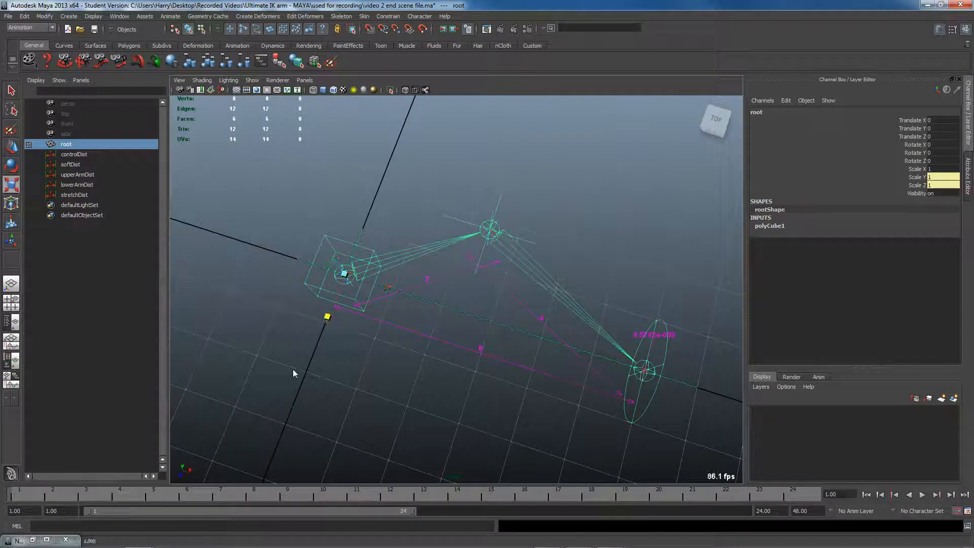
left_click_drag(388, 288, 425, 318)
key("ctrl+z")
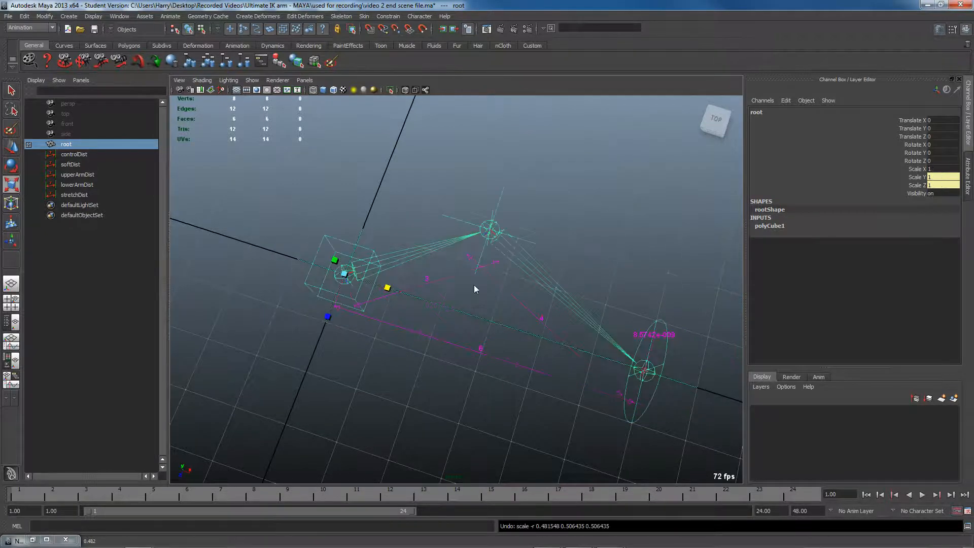
Lock and hide root's Scale Y and Scale Z channels.
left_click_drag(919, 179, 918, 187)
right_click(919, 187)
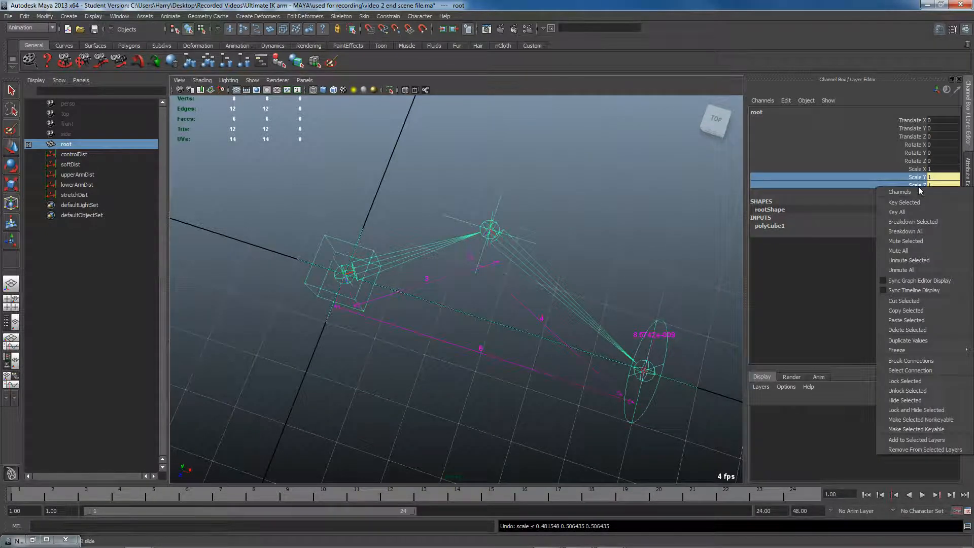
left_click(925, 413)
Test the rig by scaling root down along X, and undo the test.
mouse_move(389, 289)
left_mouse_down()
mouse_move(407, 300)
mouse_move(370, 290)
left_mouse_up()
key("ctrl+z")
left_click_drag(422, 330, 449, 329, "alt")
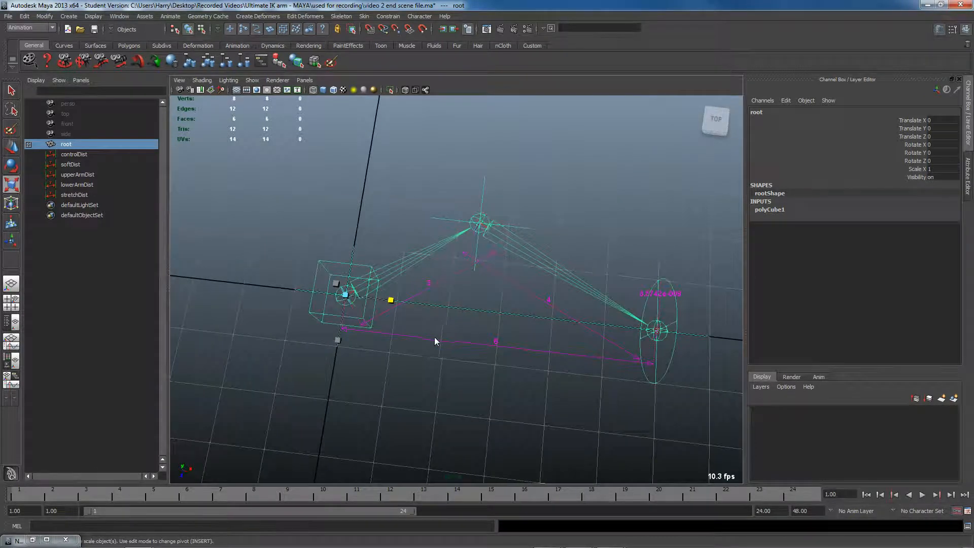
middle_click_drag(449, 340, 400, 339, "alt")
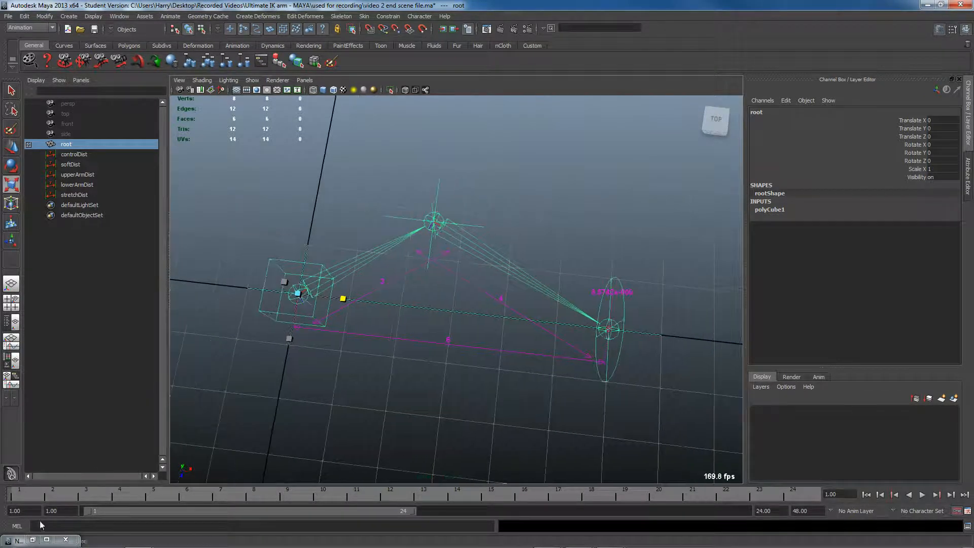
Bring back the Node Editor and add the root node to the graph, placing it above controlDistShape.
left_click(32, 539)
scroll(565, 260, "down", 3)
scroll(585, 261, "up", 4)
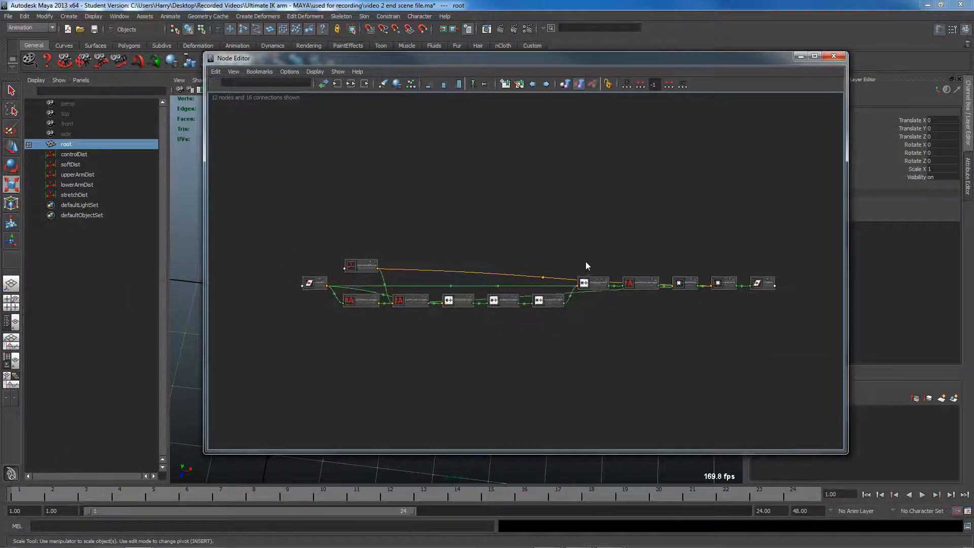
left_click(28, 145)
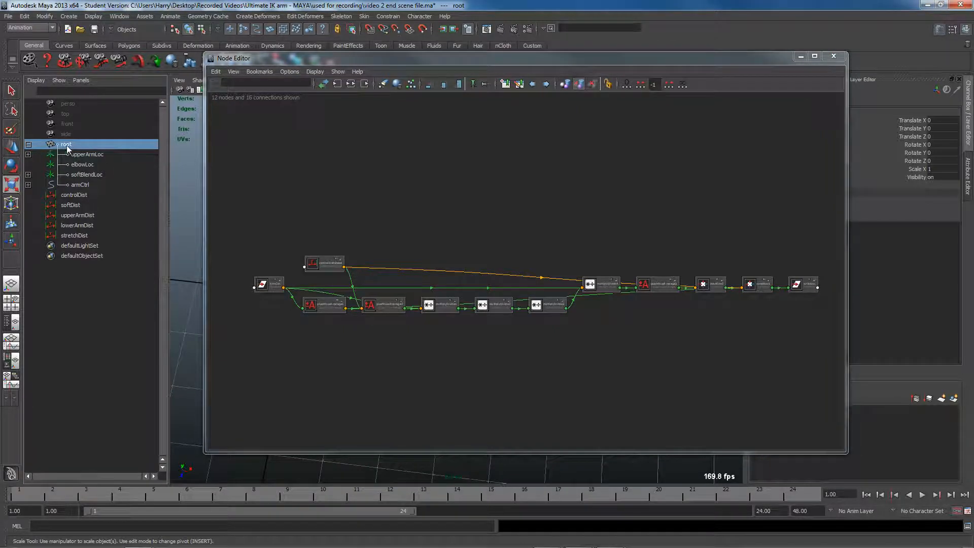
middle_click_drag(324, 205, 325, 206)
right_click_drag(358, 223, 419, 227, "alt")
middle_click_drag(419, 227, 480, 227, "alt")
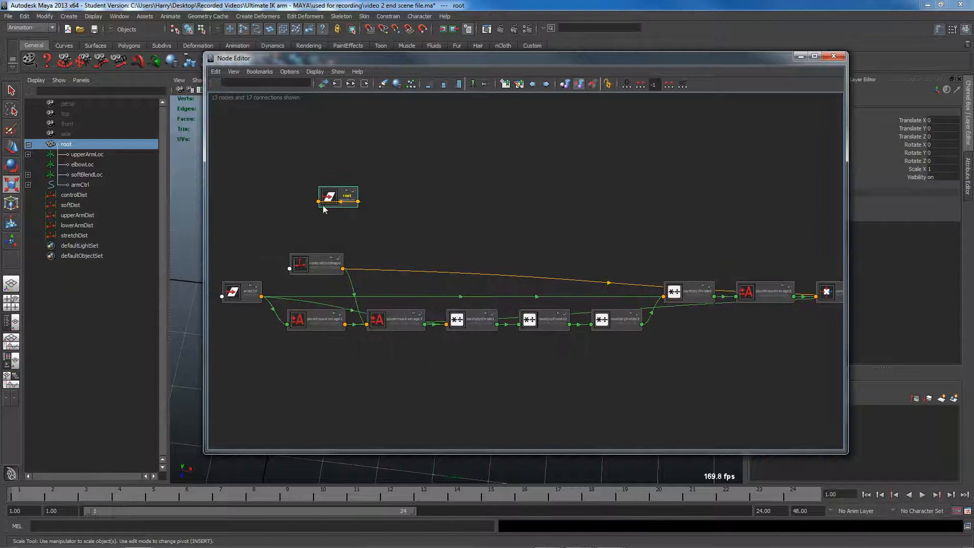
left_click_drag(343, 196, 320, 203)
middle_click_drag(375, 210, 397, 209, "alt")
Create a multiplyDivide node beside root, set its operation to Divide and its Input 1X to 1.
key("Tab")
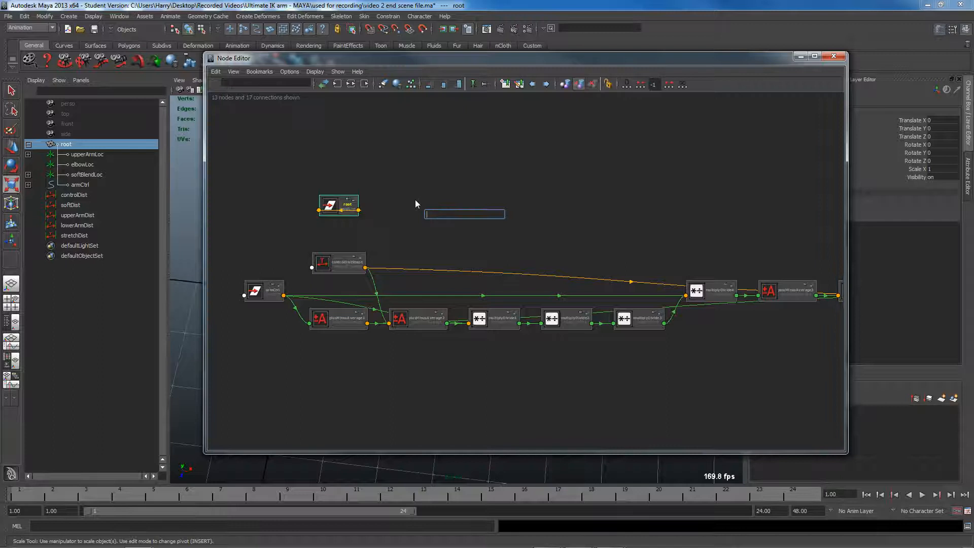
type("multiply")
key("Down")
key("Return")
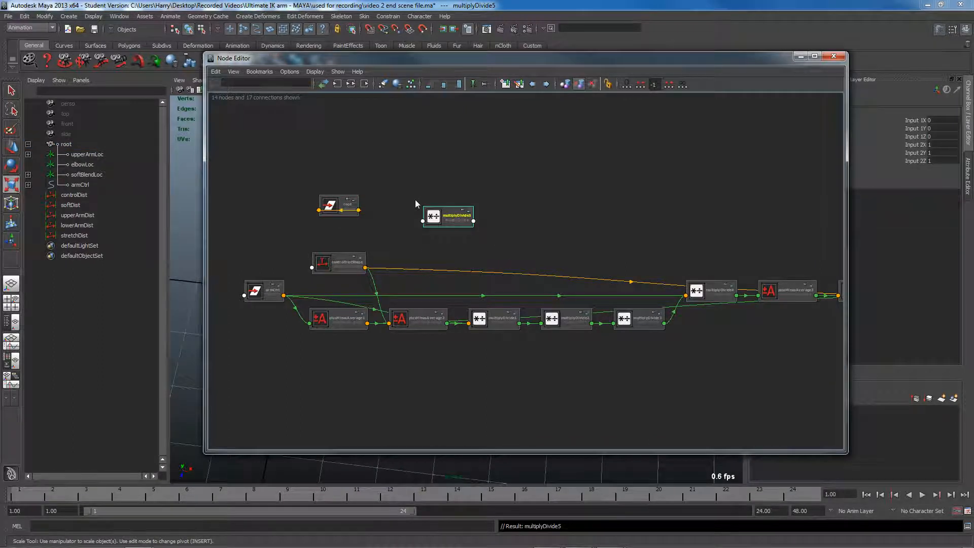
double_click(450, 216)
left_click_drag(668, 61, 605, 58)
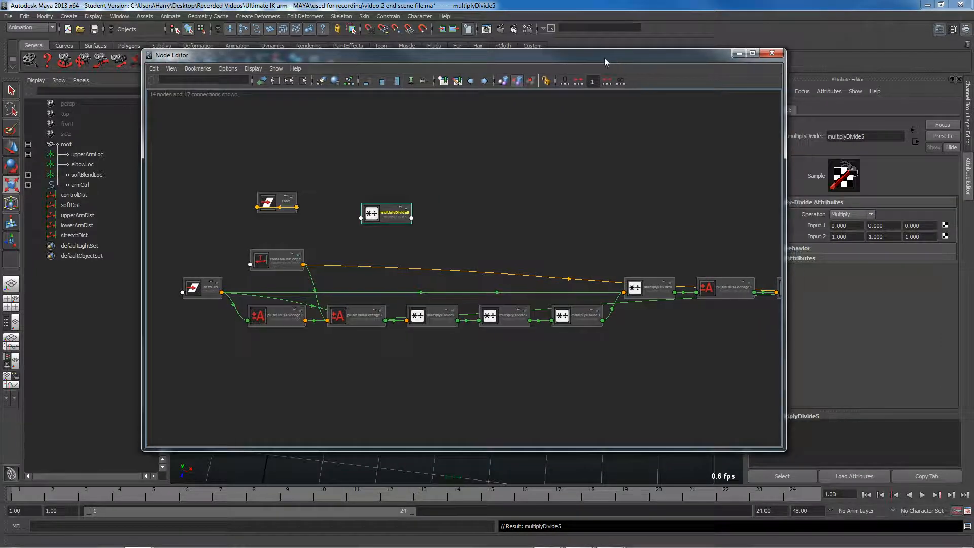
left_click(864, 216)
left_click(843, 236)
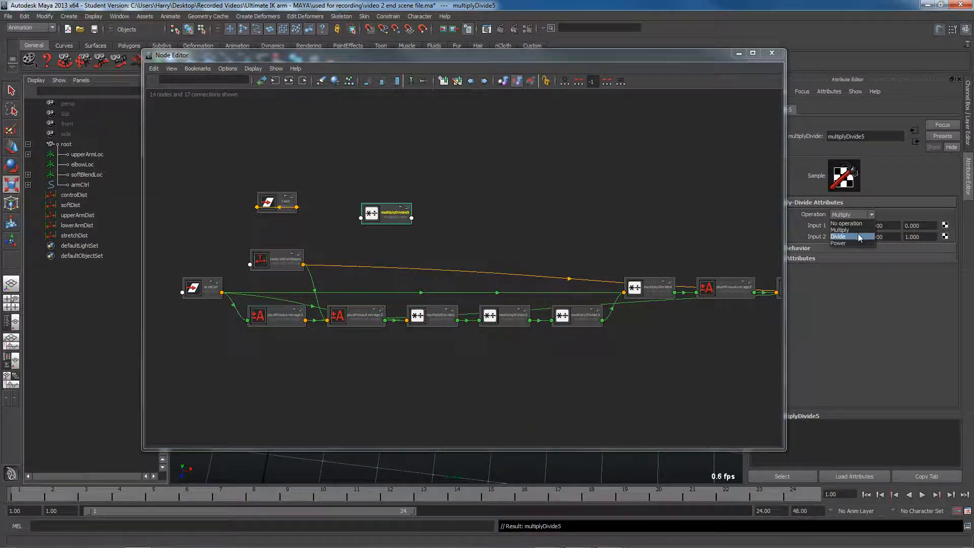
left_click(391, 209)
left_click_drag(392, 209, 391, 193)
Connect root's Scale X to the divide node's Input 2X and place that node closer to root.
left_click(297, 207)
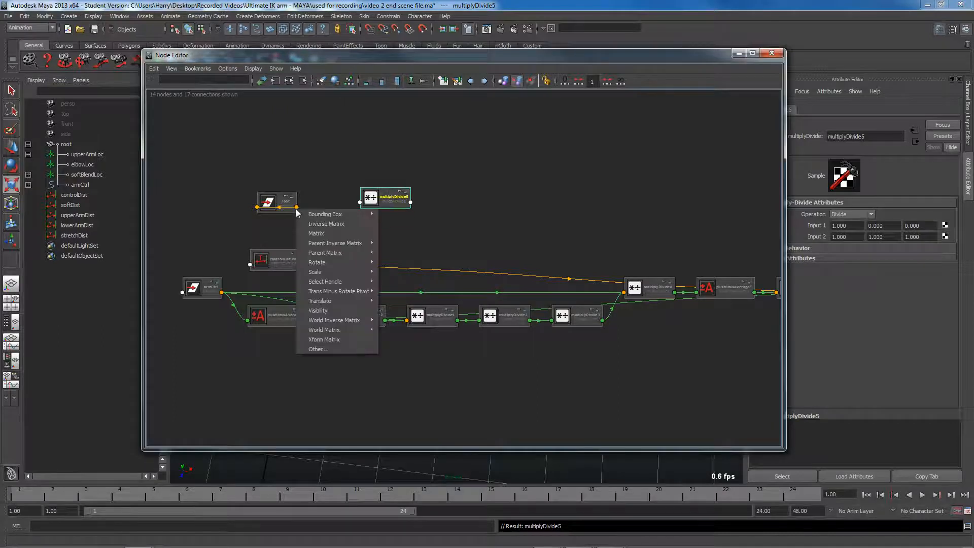
mouse_move(327, 272)
left_click(388, 281)
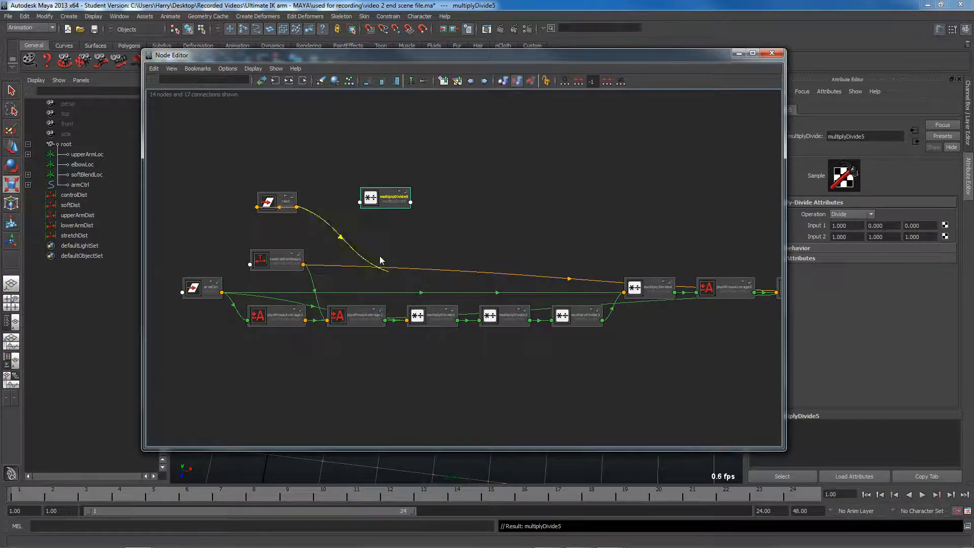
left_click(360, 202)
mouse_move(383, 219)
left_click(419, 218)
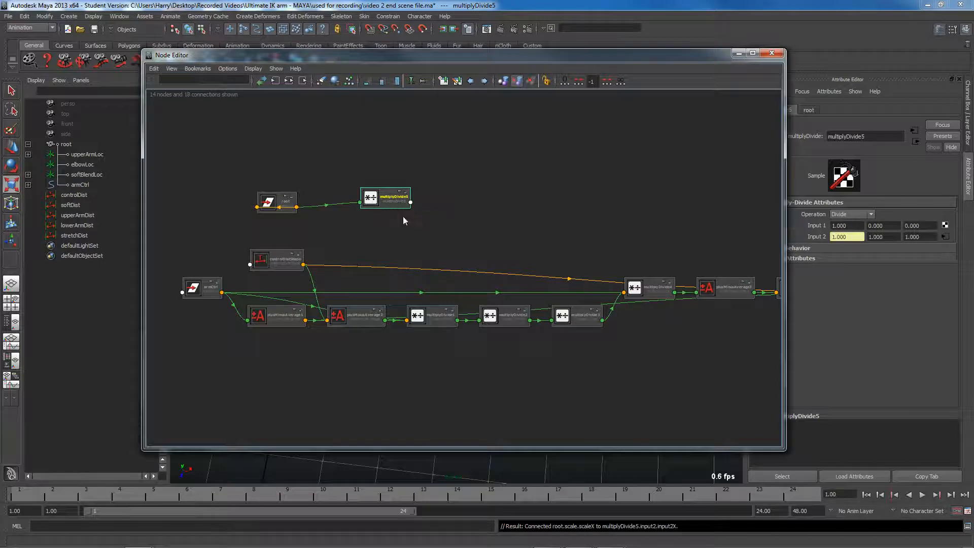
left_click_drag(384, 197, 353, 197)
Create a second multiplyDivide node after the divide node.
key("Tab")
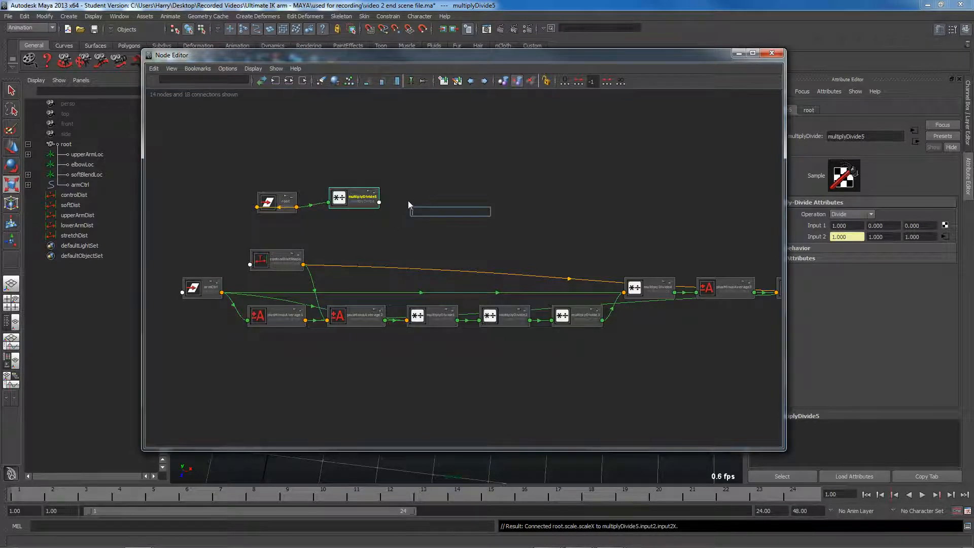
type("multi")
key("Down")
key("Down")
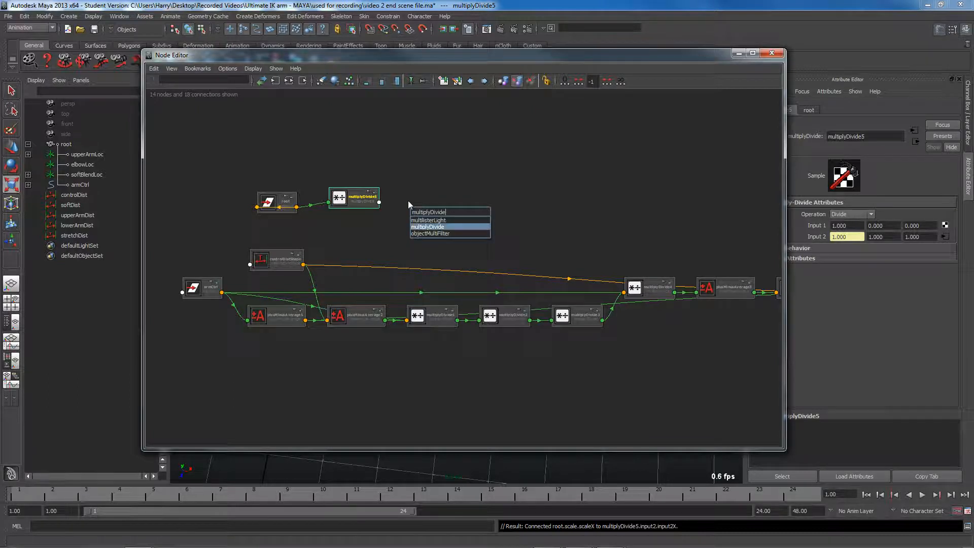
key("Return")
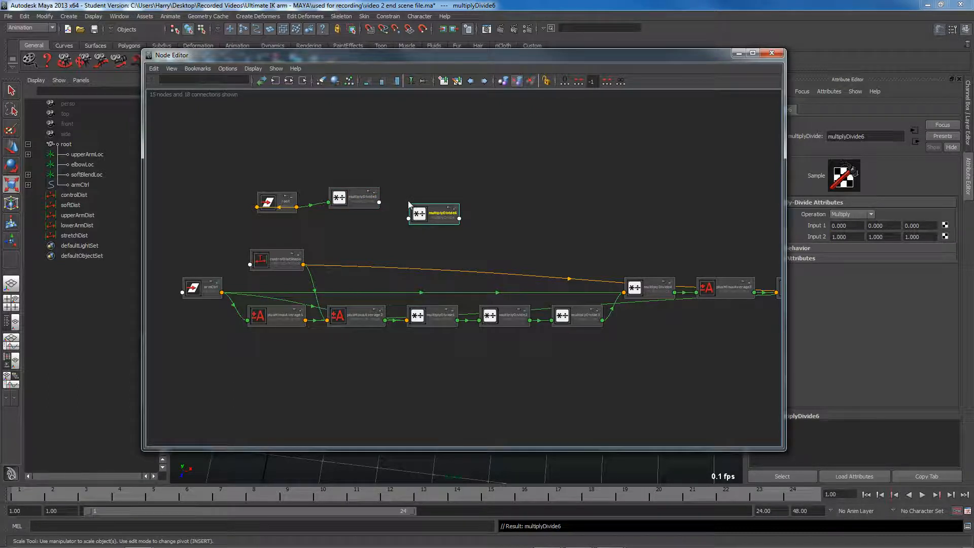
Move controlDistShape up and connect its Distance to Input 1X of the second multiplyDivide node.
left_click_drag(288, 258, 287, 244)
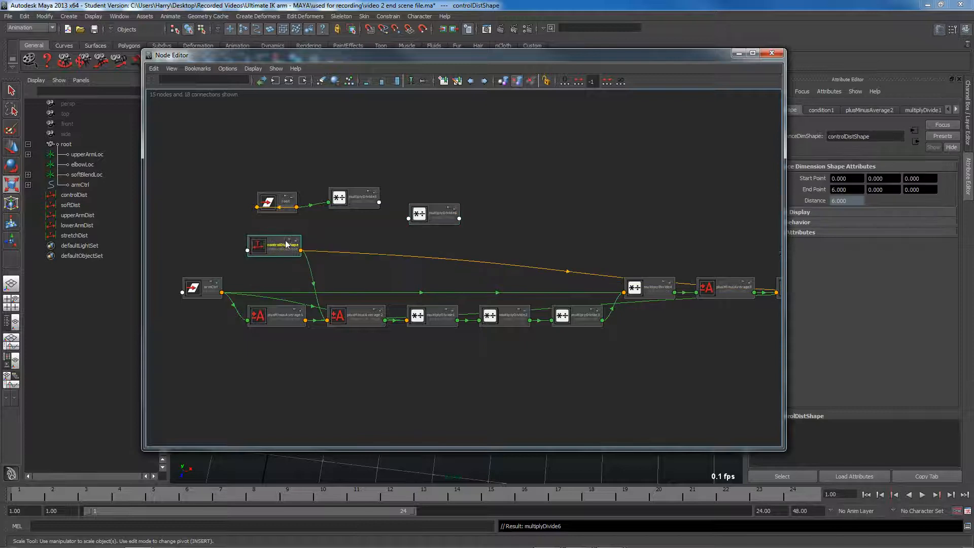
left_click(301, 250)
left_click(335, 272)
left_click(409, 218)
mouse_move(431, 223)
left_click(470, 225)
Connect multiplyDivide5's Output X to multiplyDivide6's Input 2X and shift multiplyDivide6 slightly closer.
left_click(380, 203)
mouse_move(391, 210)
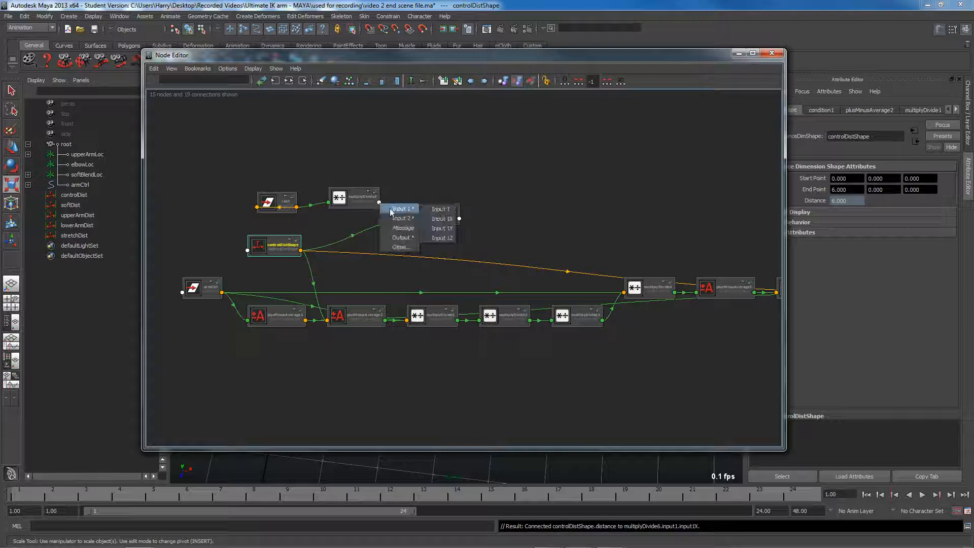
mouse_move(402, 237)
left_click(439, 248)
left_click(408, 218)
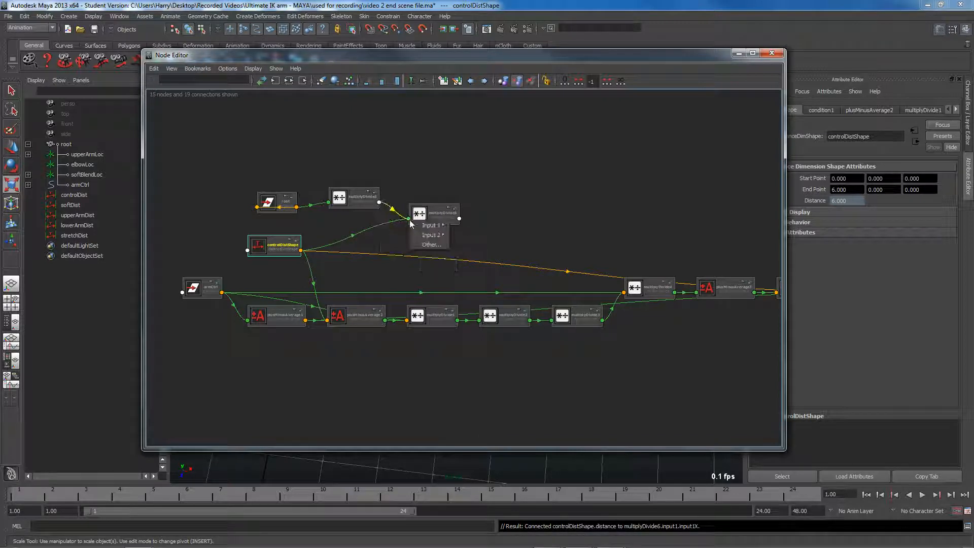
mouse_move(433, 235)
left_click(474, 237)
left_click_drag(438, 209, 431, 211)
Switch to the Word document, highlight the $rootScale and $controlDist lines for comparison, and minimize it.
key("alt+Tab")
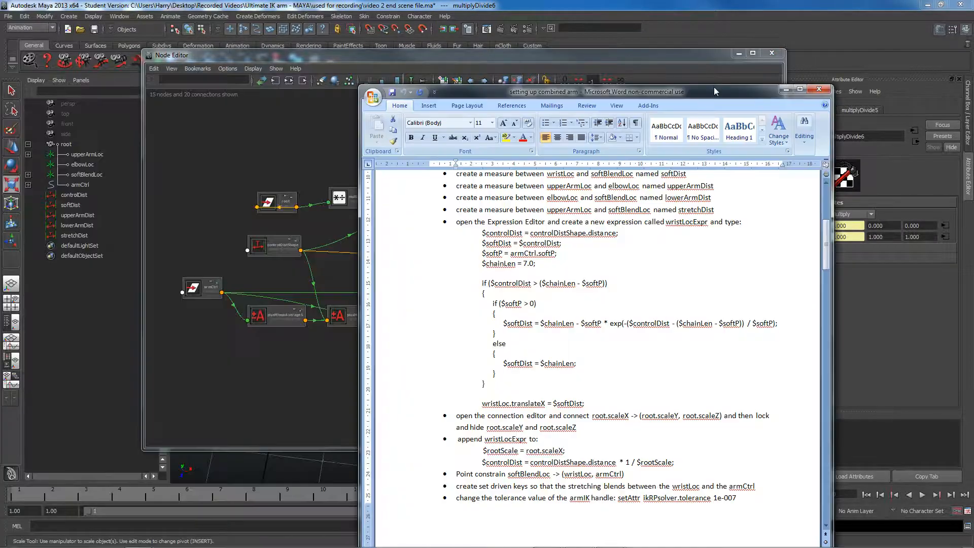
left_click_drag(714, 87, 785, 36)
left_click_drag(589, 392, 777, 401)
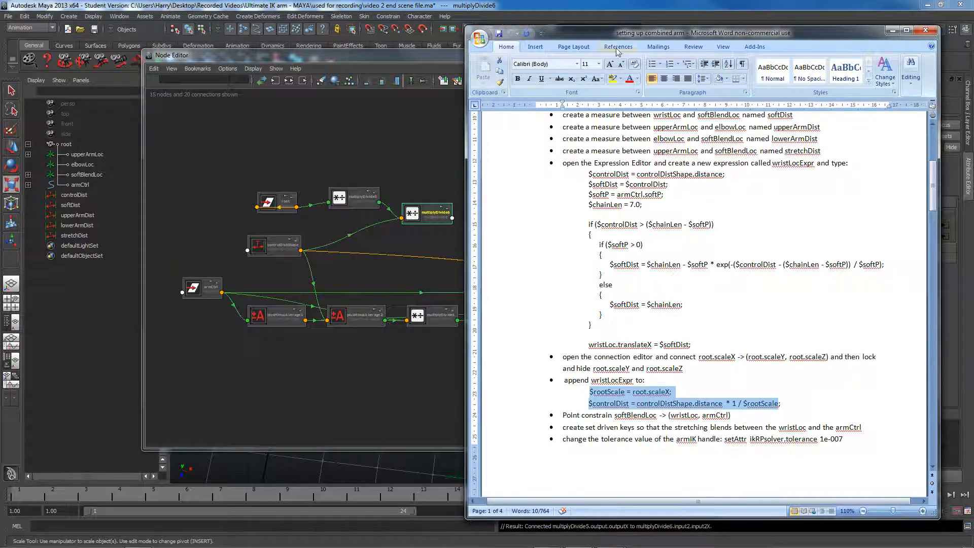
left_click(892, 31)
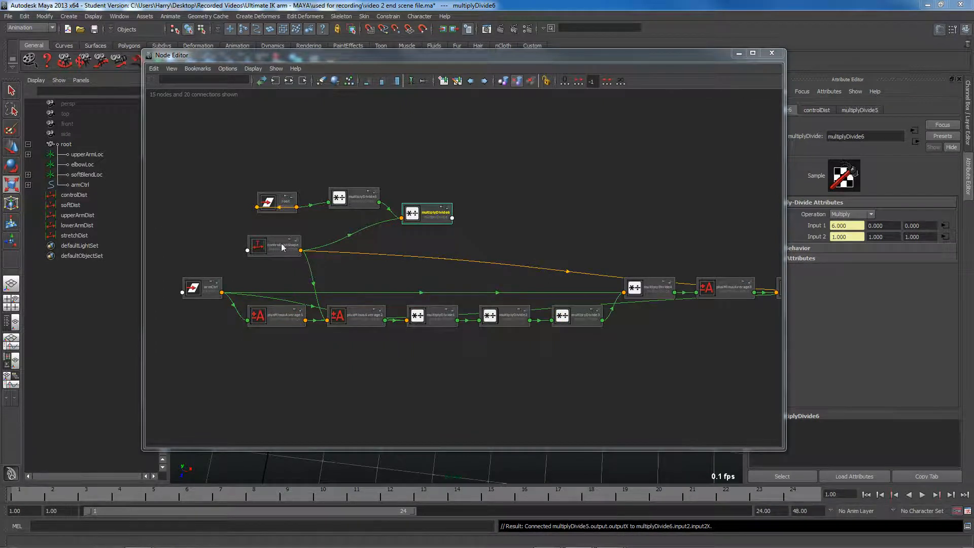
Expand plusMinusAverage2's Input 1D entries and connect multiplyDivide6's Output X to Input 1D[0], tidying the nodes.
left_click_drag(282, 247, 277, 241)
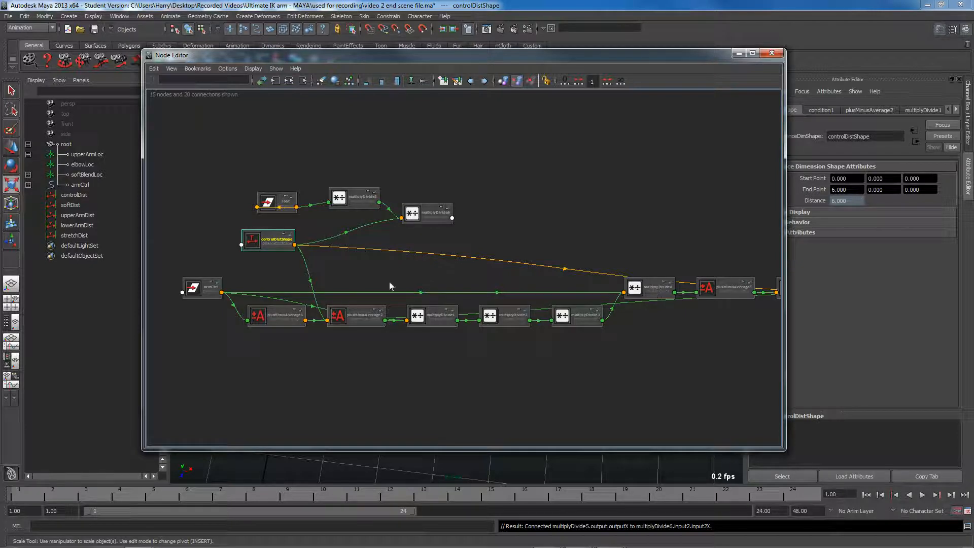
left_click_drag(431, 208, 429, 209)
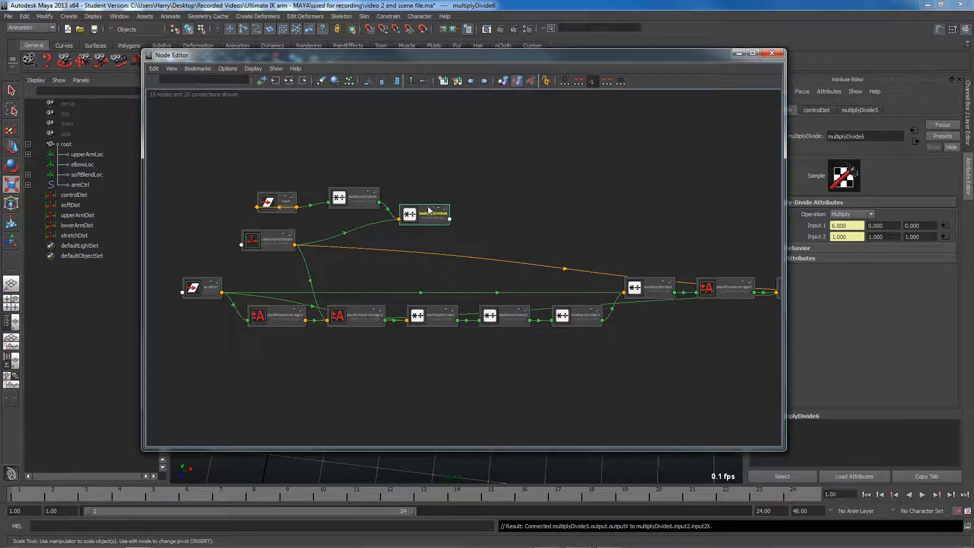
scroll(414, 300, "up", 3)
left_click(366, 315)
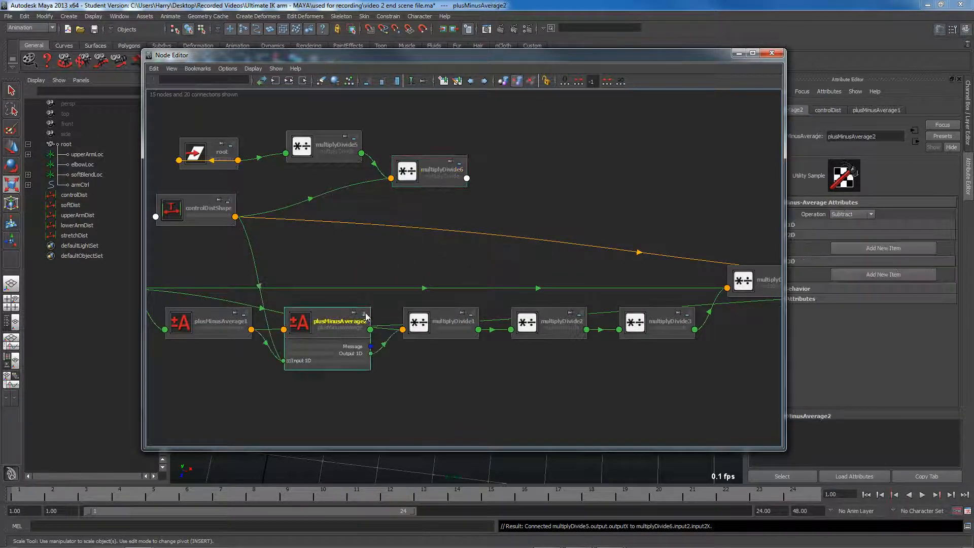
left_click(366, 314)
left_click_drag(291, 375, 316, 347)
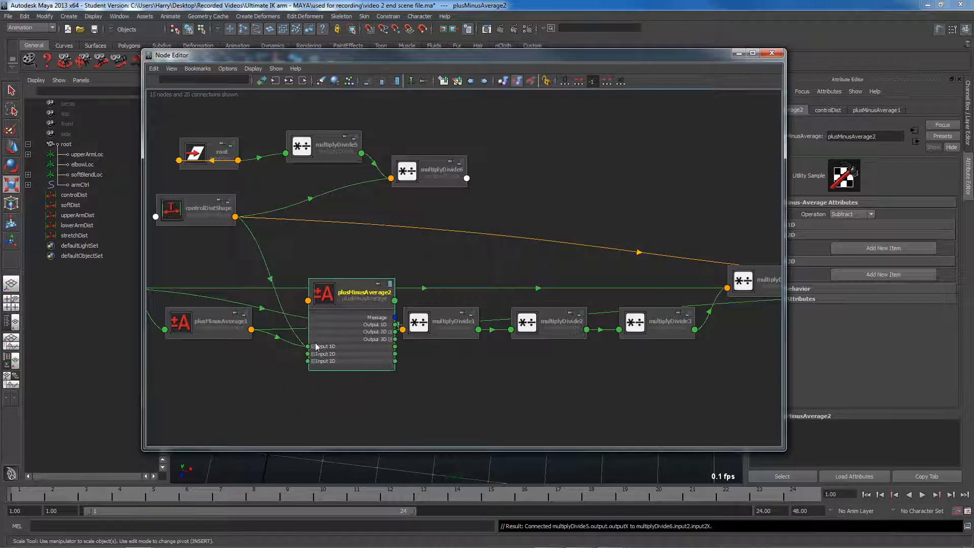
left_click(314, 347)
left_click(467, 179)
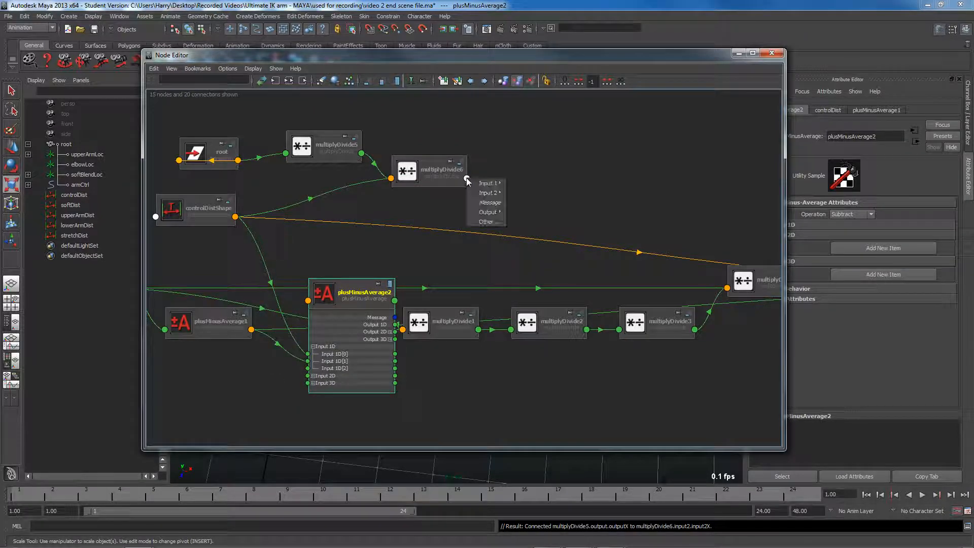
left_click(515, 212)
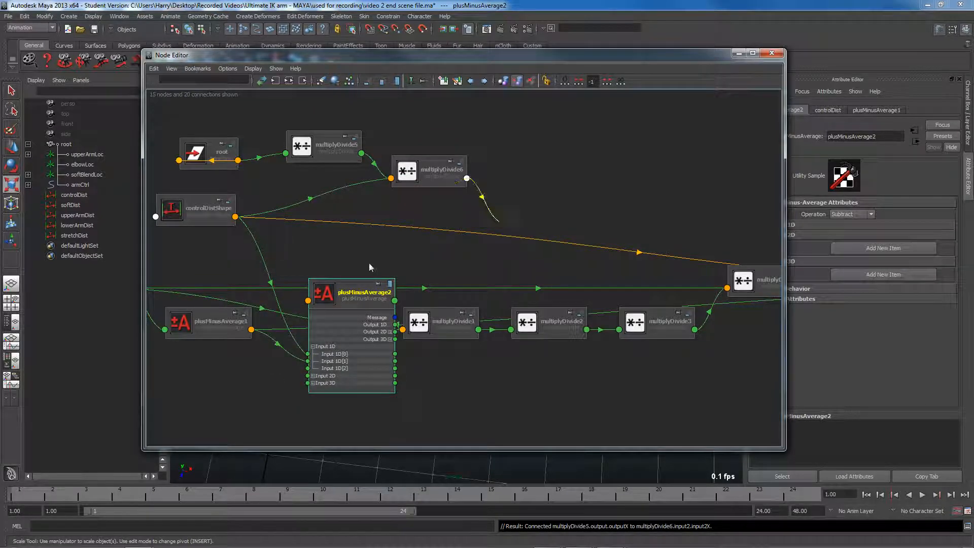
left_click(308, 354)
left_click_drag(424, 168, 405, 164)
Spread out plusMinusAverage3 and condition2, and expand condition2 to examine its incoming connections.
middle_click_drag(675, 217, 444, 229, "alt")
left_click_drag(640, 287, 646, 326)
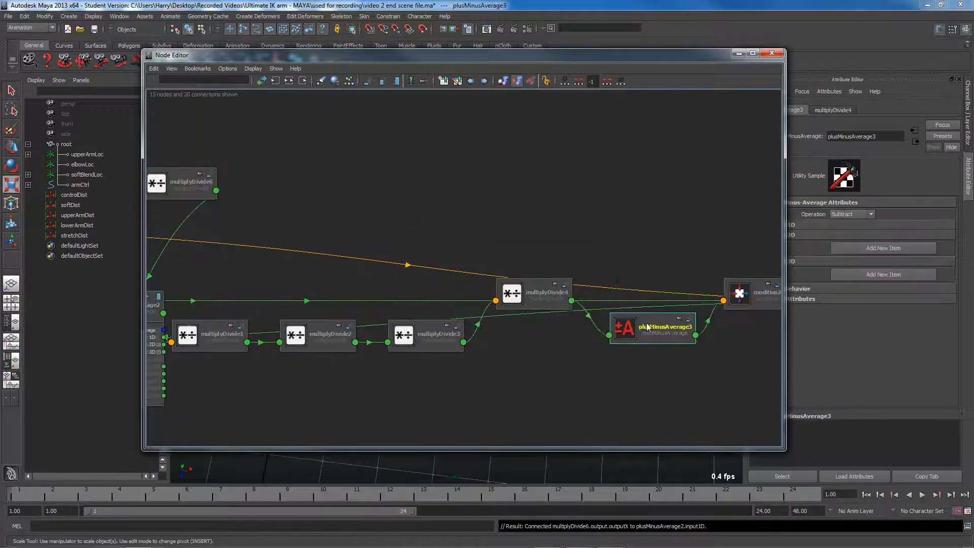
middle_click_drag(711, 278, 655, 290, "alt")
left_click(690, 298)
left_click_drag(692, 297, 619, 188)
scroll(477, 240, "down", 3)
middle_click_drag(477, 240, 454, 242, "alt")
left_click(556, 218)
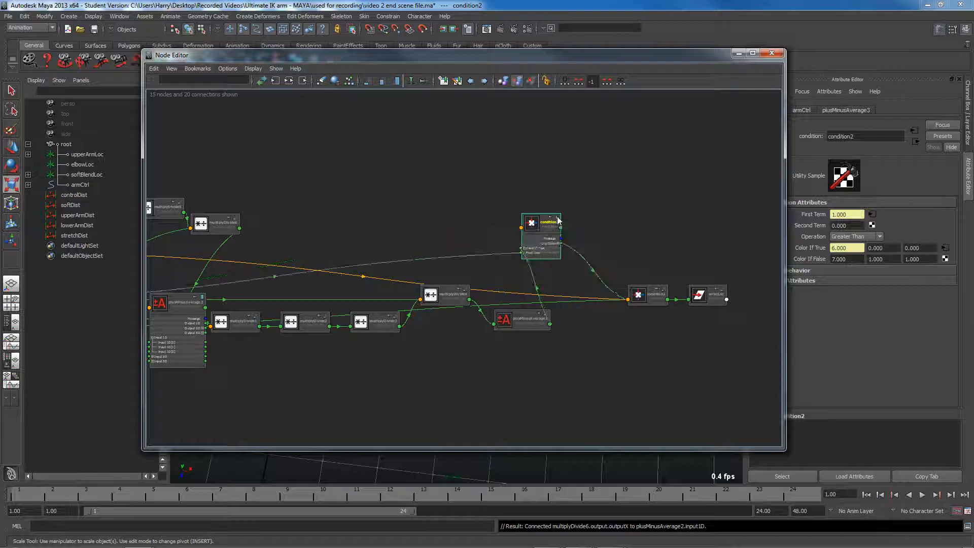
scroll(513, 247, "up", 2)
mouse_move(473, 262)
middle_mouse_down("alt")
mouse_move(686, 258)
mouse_move(812, 241)
mouse_move(626, 254)
mouse_move(705, 251)
mouse_move(480, 246)
middle_mouse_up("alt")
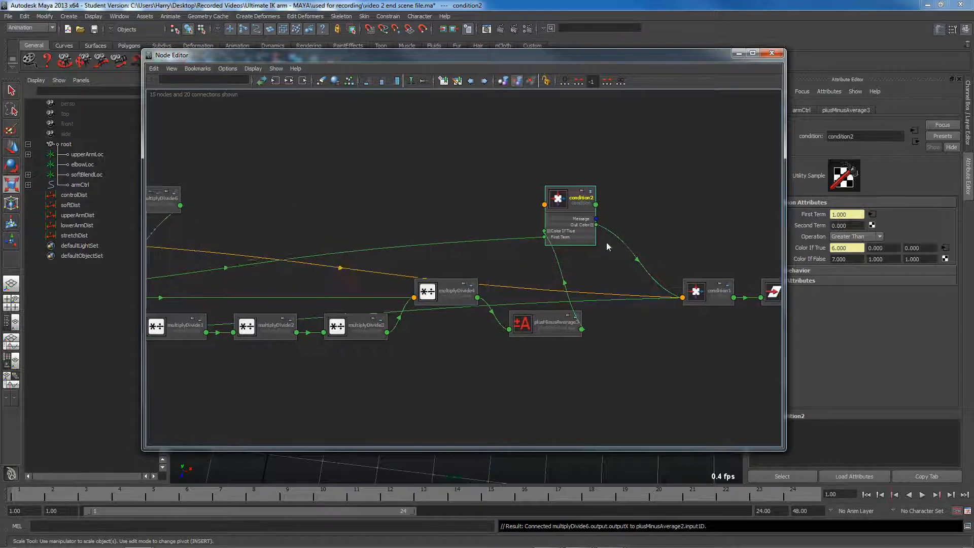
middle_click_drag(607, 242, 609, 220, "alt")
Collapse condition2 and place it back beside plusMinusAverage3.
left_click(574, 190)
left_click(574, 190)
left_click_drag(560, 192, 582, 299)
Expand condition1 and connect multiplyDivide6's Output X to its First Term, moving the node clear of the others.
left_click_drag(689, 289, 627, 204)
middle_click_drag(534, 223, 487, 253, "alt")
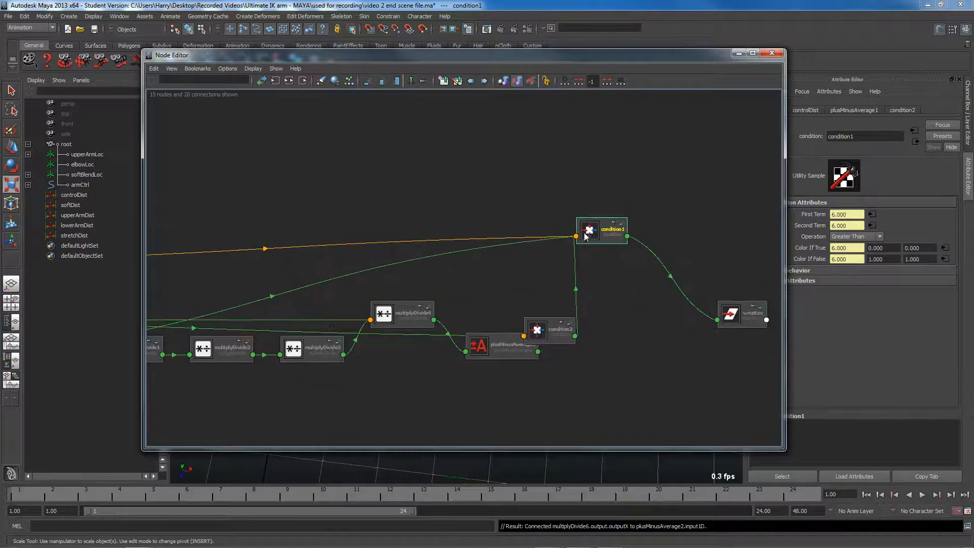
left_click(622, 223)
mouse_move(604, 260)
middle_mouse_down("alt")
mouse_move(744, 250)
mouse_move(600, 252)
middle_mouse_up("alt")
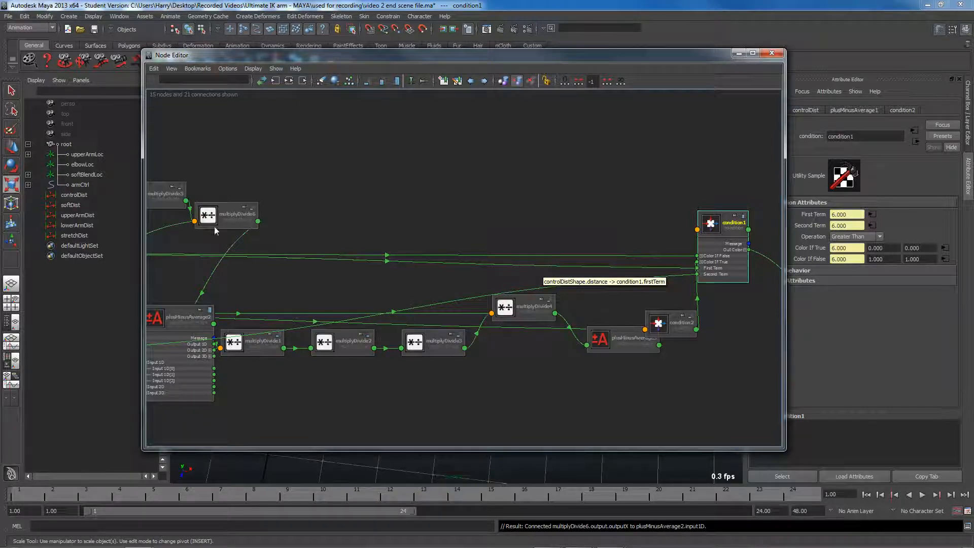
left_click(258, 222)
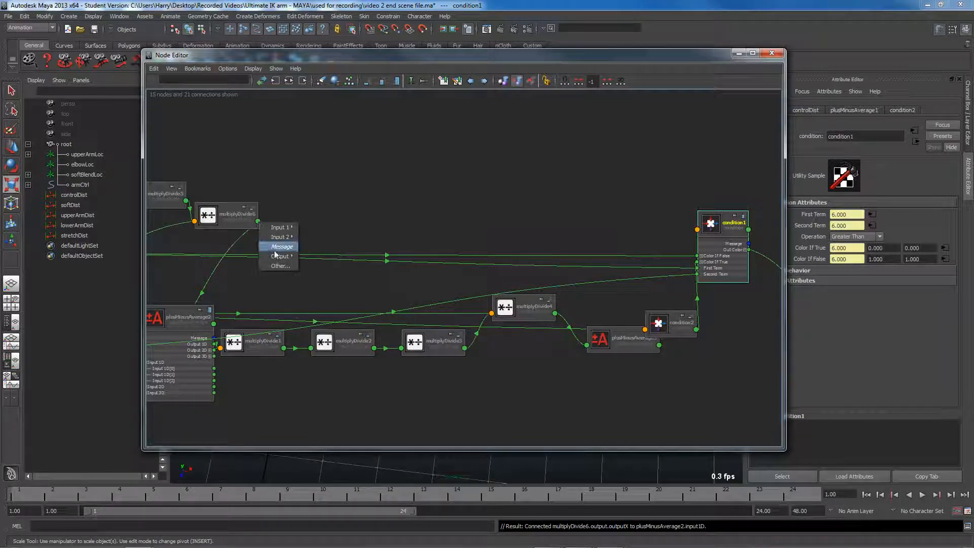
mouse_move(279, 256)
left_click(320, 273)
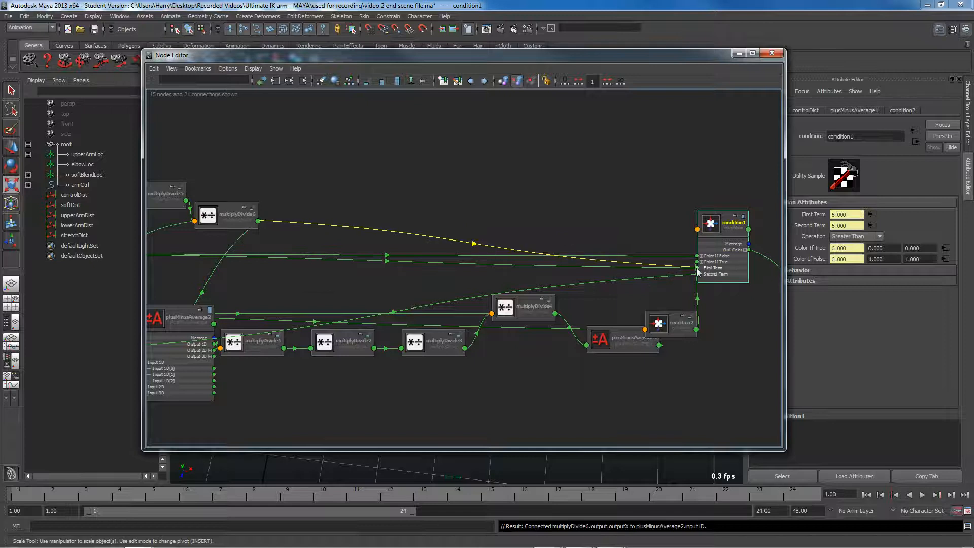
left_click(697, 268)
left_click_drag(723, 223, 709, 202)
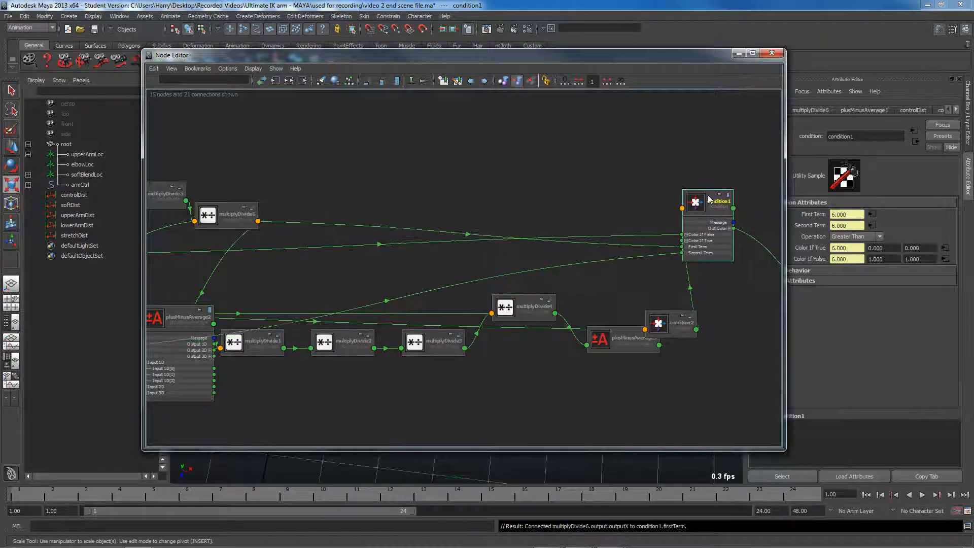
Expand condition1's Color If False, connect multiplyDivide6's Output X to Color If False R, and minimize the Node Editor.
left_click(687, 234)
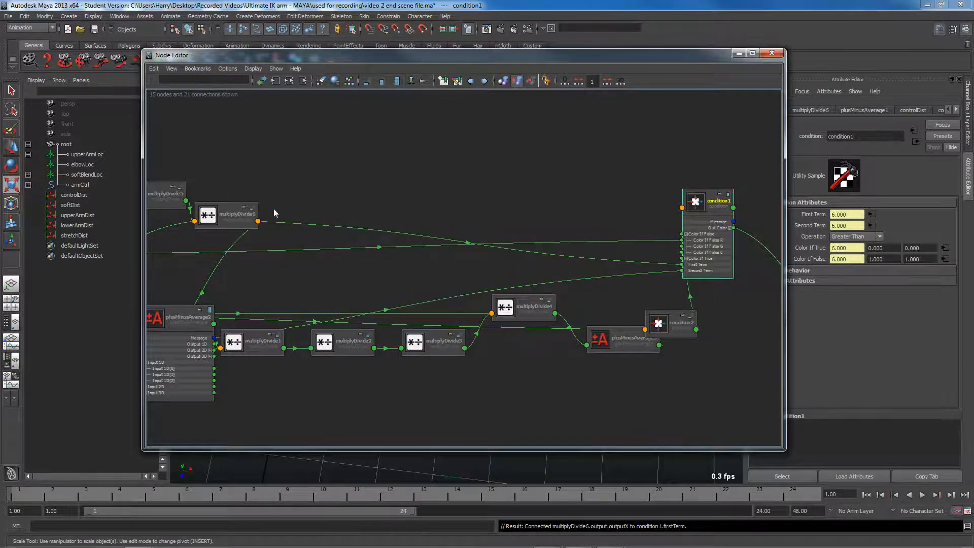
left_click(258, 222)
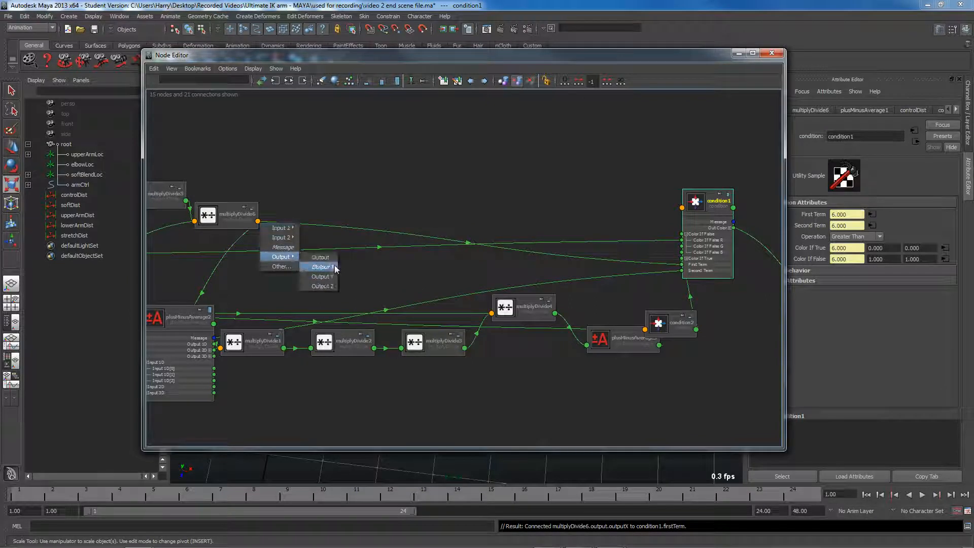
left_click(335, 271)
left_click(683, 240)
mouse_move(307, 239)
middle_mouse_down("alt")
mouse_move(668, 238)
mouse_move(315, 232)
middle_mouse_up("alt")
scroll(489, 242, "down", 2)
left_click_drag(532, 238, 449, 237, "alt")
middle_click_drag(449, 237, 443, 237, "alt")
left_click(740, 54)
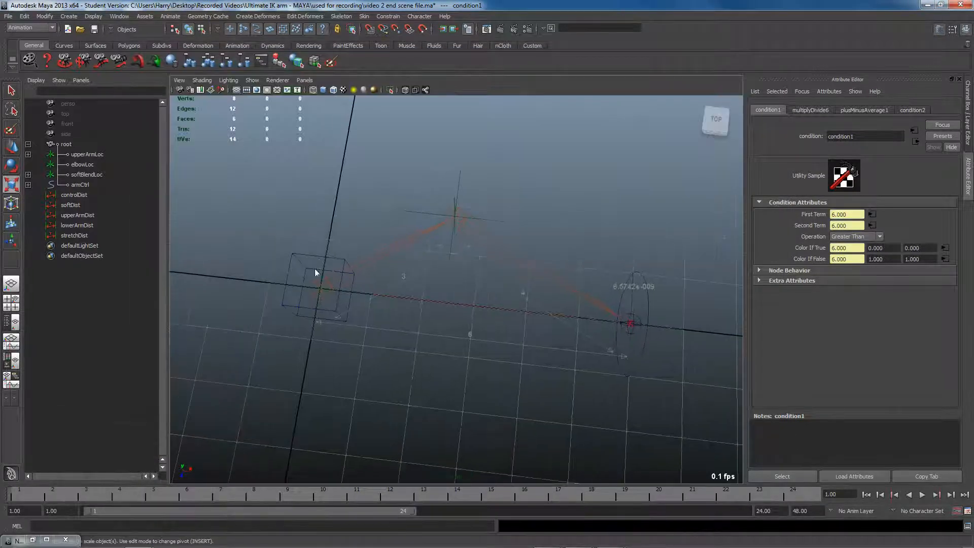
Scale the root cube to test the rig's scaling, undo the scale, and view the whole arm.
left_click(320, 256)
mouse_move(353, 296)
left_mouse_down()
mouse_move(337, 288)
mouse_move(369, 300)
mouse_move(332, 288)
mouse_move(387, 299)
mouse_move(344, 291)
left_mouse_up()
key("ctrl+z")
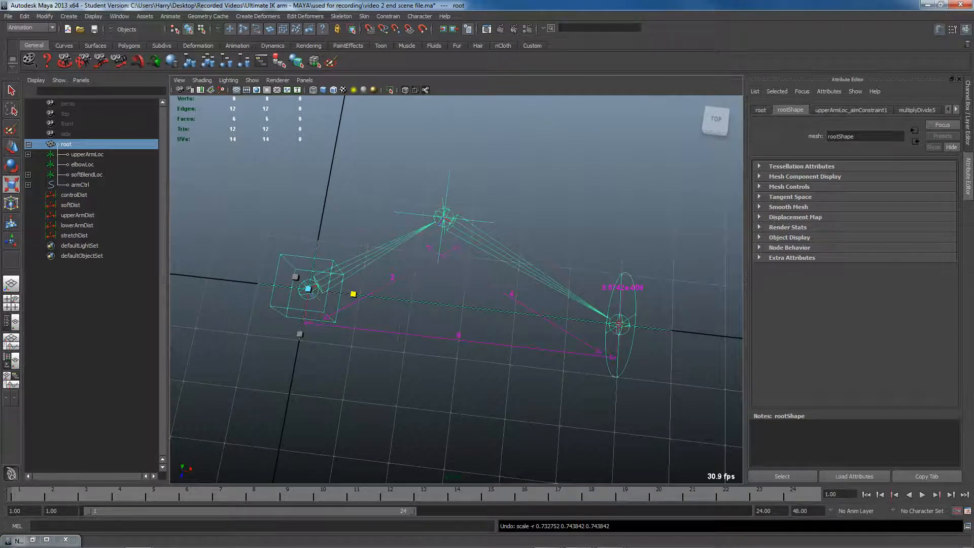
mouse_move(513, 314)
left_mouse_down("alt")
mouse_move(501, 316)
mouse_move(522, 311)
left_mouse_up("alt")
middle_click_drag(522, 311, 482, 293, "alt")
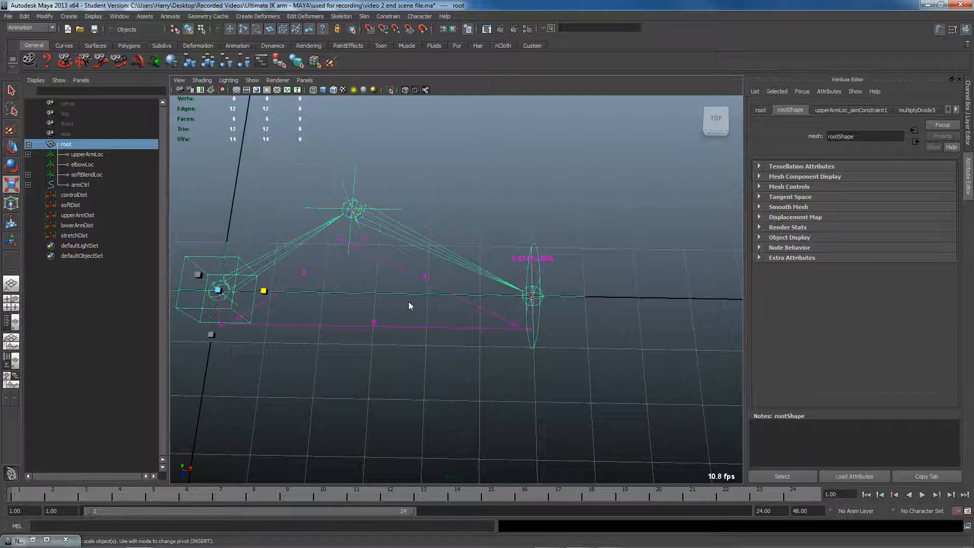
left_click_drag(409, 300, 486, 278, "alt")
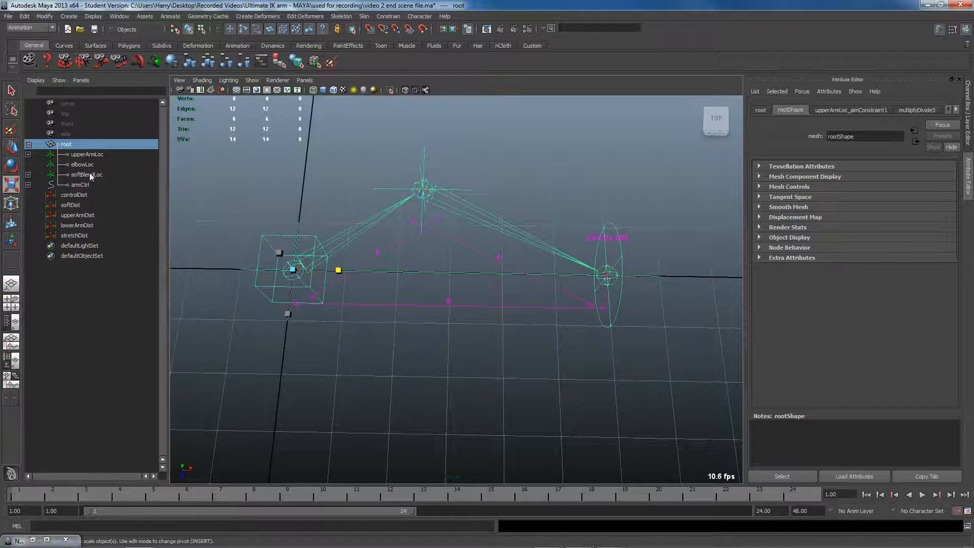
Expand upperArmLoc and point-constrain softBlendLoc to both wristLoc and armCtrl.
left_click(28, 155)
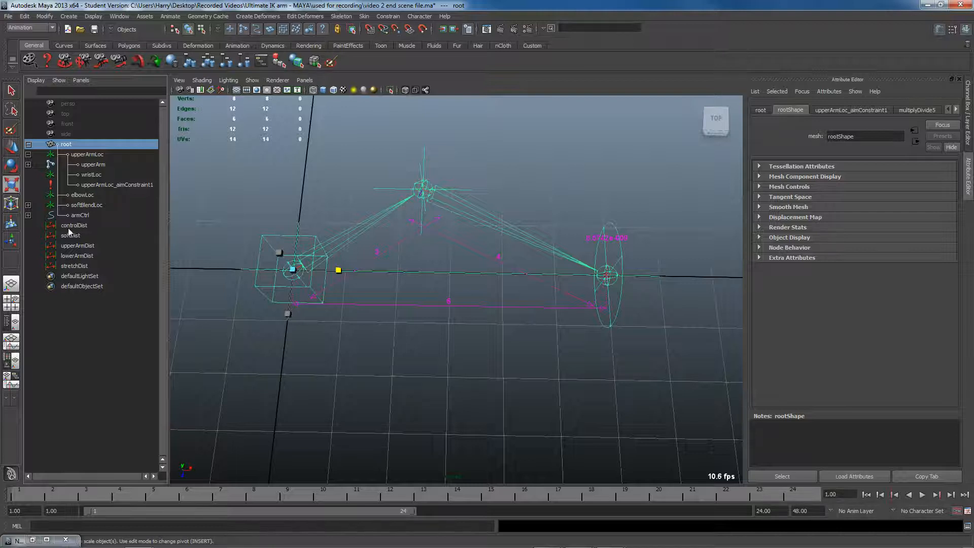
left_click(85, 176)
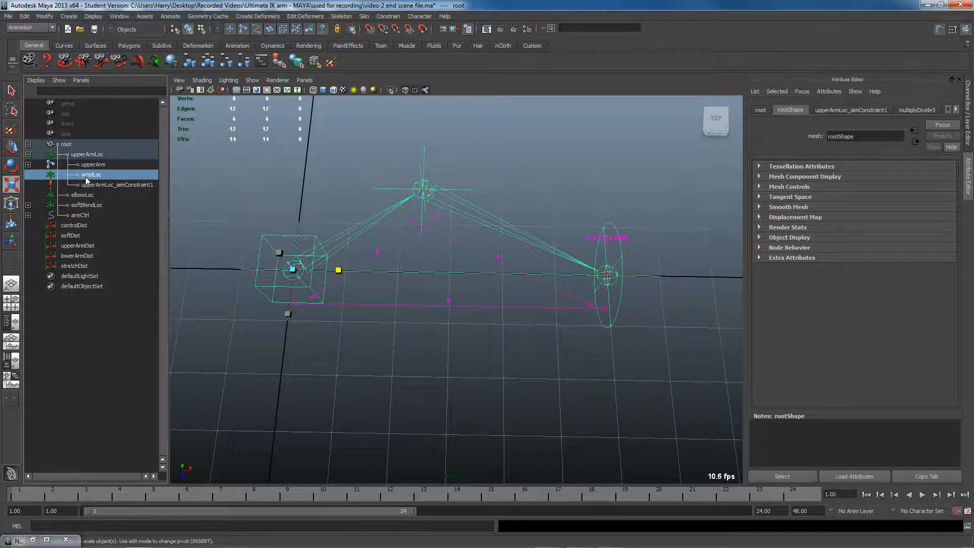
left_click(80, 215, "ctrl")
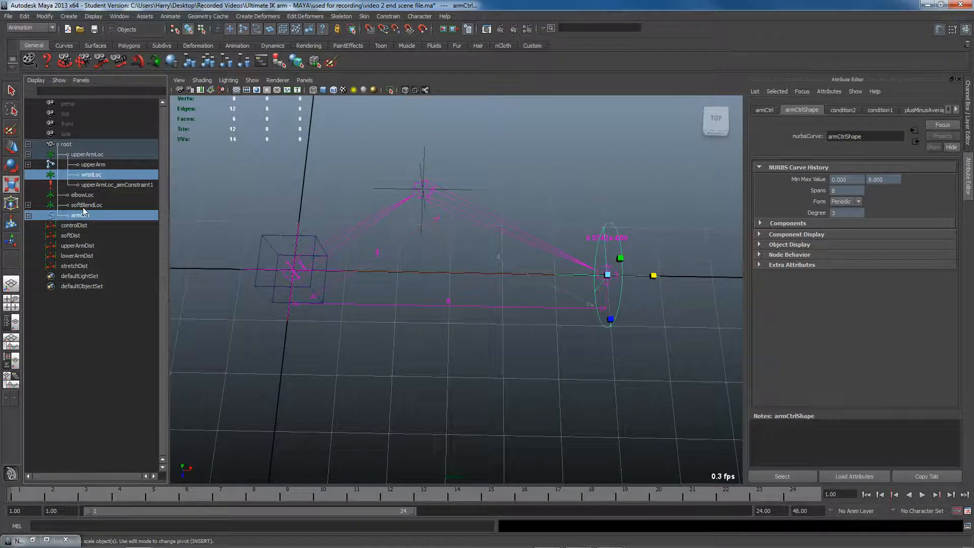
left_click(86, 205, "ctrl")
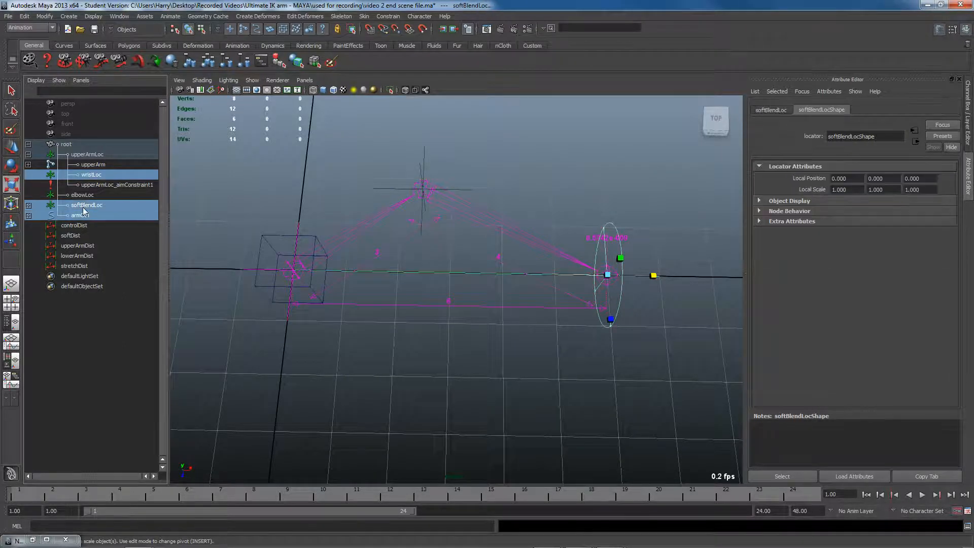
left_click(390, 16)
left_click(395, 33)
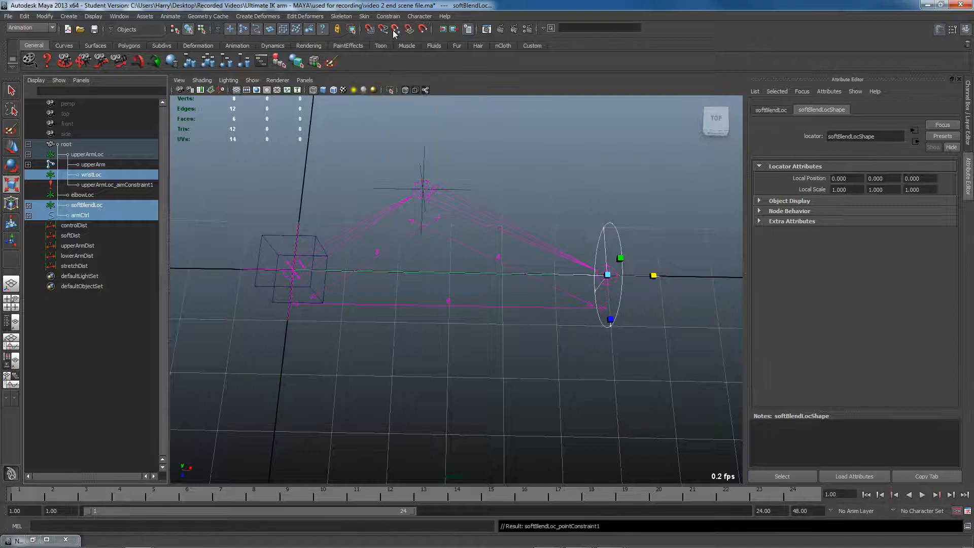
Move armCtrl outward along X to about 1.93, and select softBlendLoc to check its position between the two constraint targets.
left_click_drag(483, 211, 429, 291, "alt")
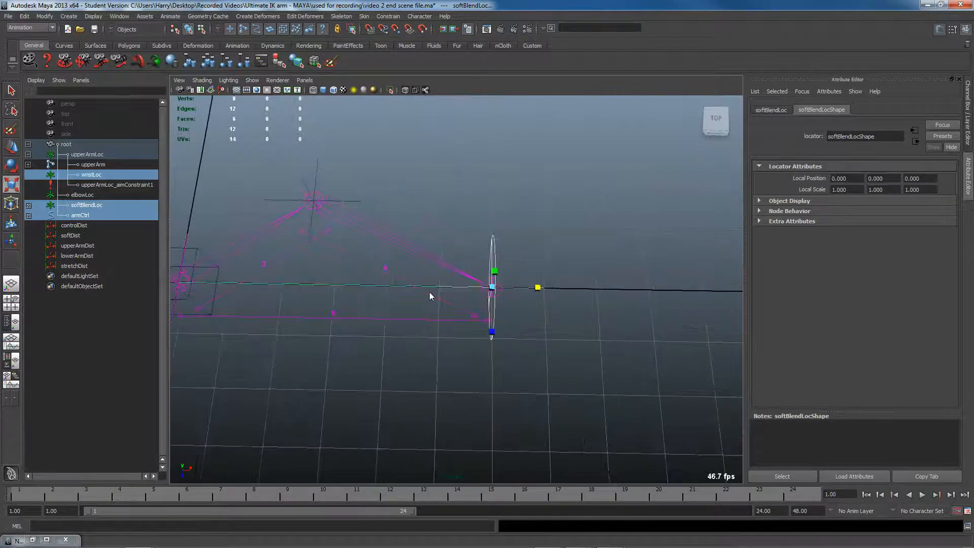
left_click_drag(354, 329, 466, 269, "alt")
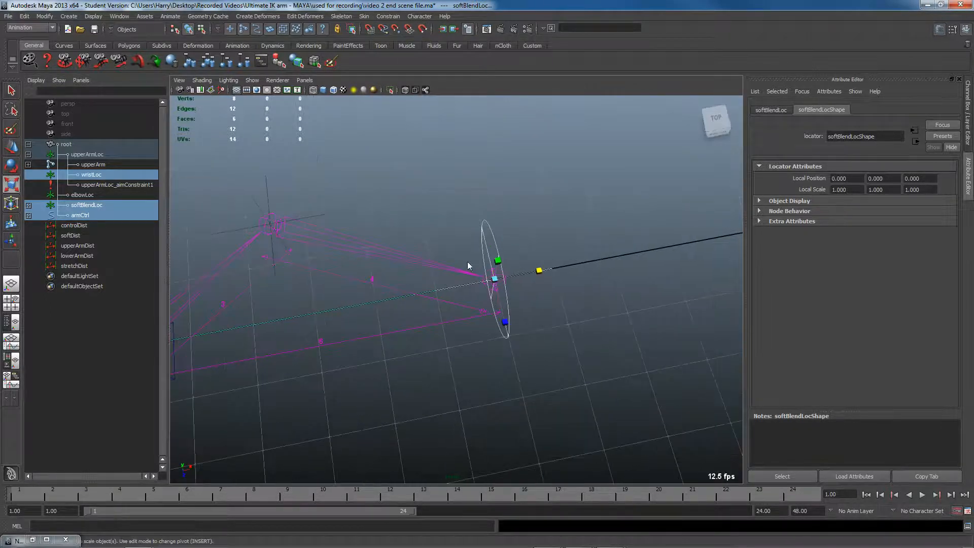
left_click(500, 248)
key("w")
left_click_drag(524, 259, 635, 260, "alt")
left_click_drag(557, 254, 549, 235, "alt")
left_click(549, 233)
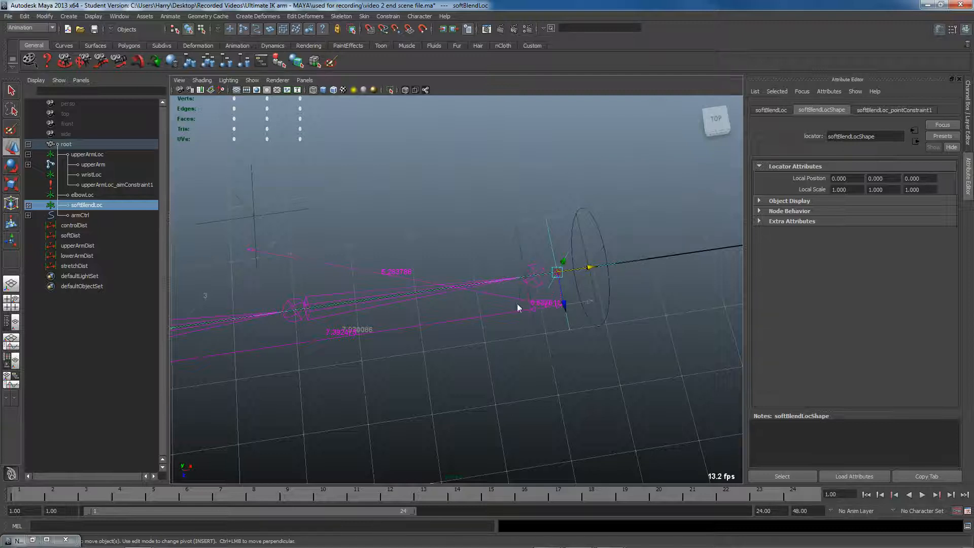
middle_click_drag(604, 264, 576, 275, "alt")
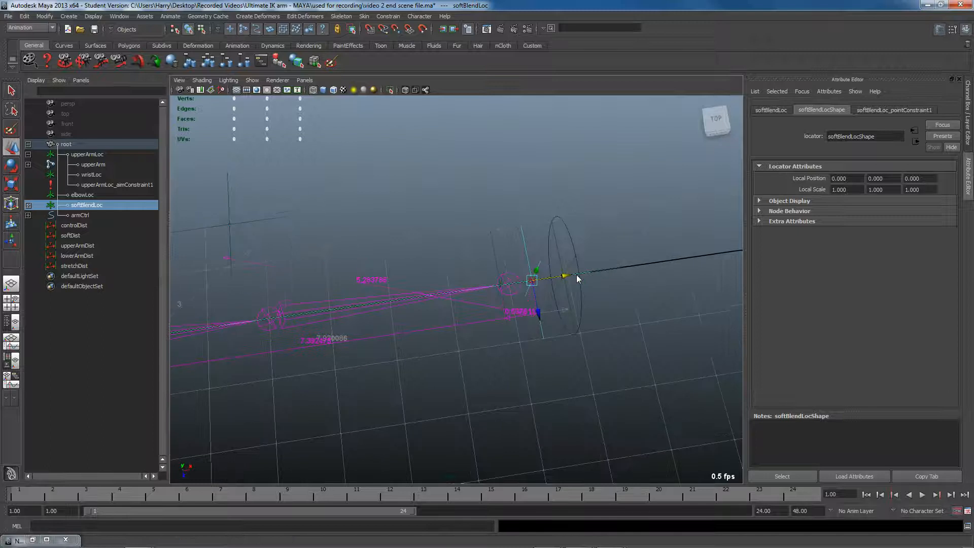
Select armCtrl and display its attributes in the Channel Box.
left_click(571, 242)
left_click(968, 136)
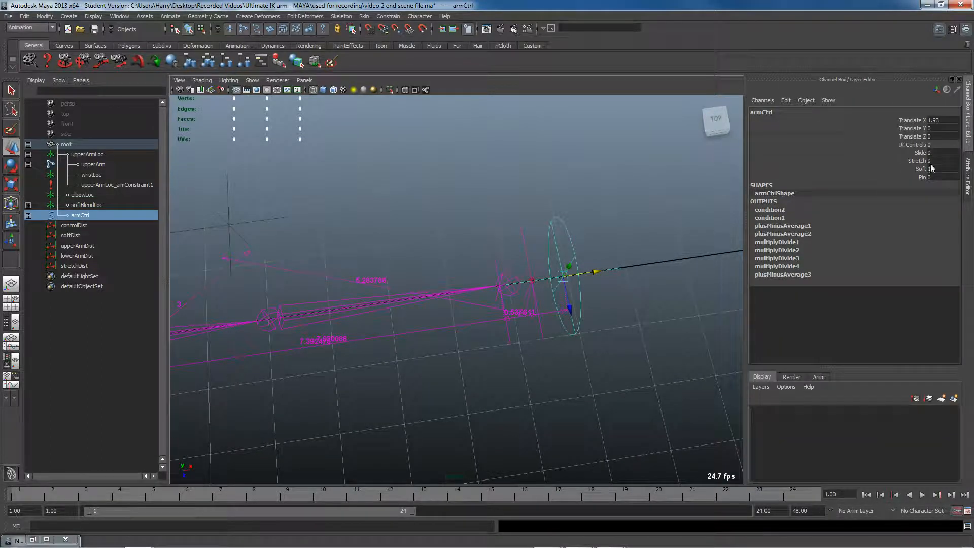
middle_click_drag(676, 214, 651, 223, "alt")
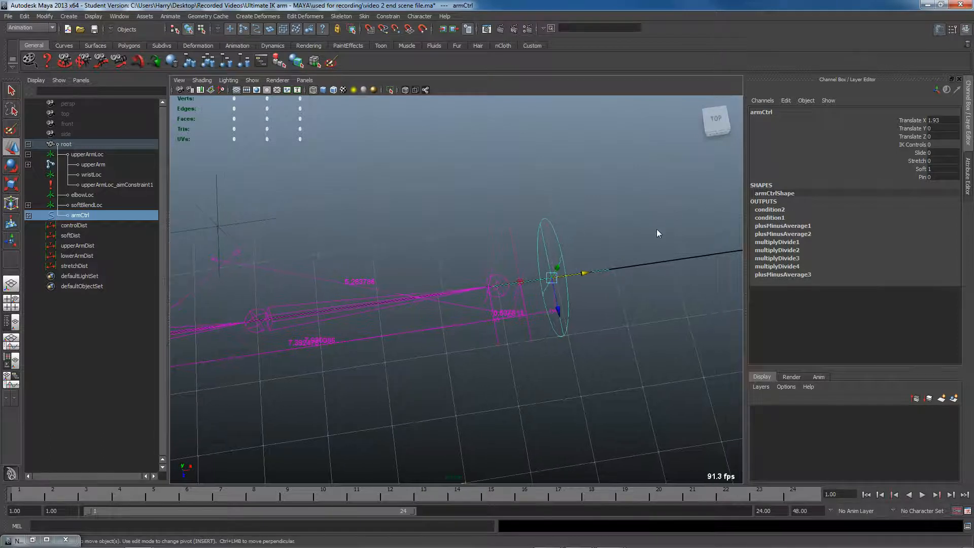
left_click_drag(513, 297, 516, 290, "alt")
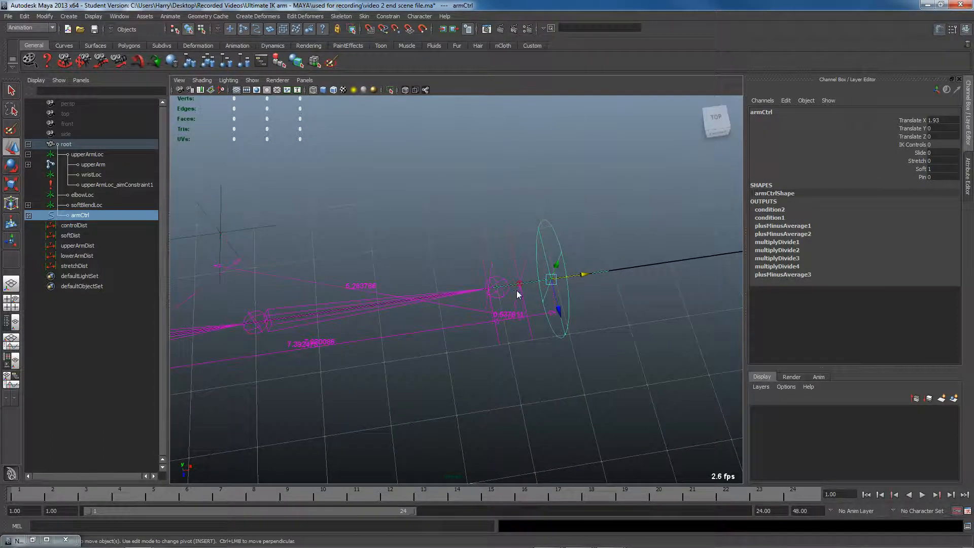
middle_click_drag(510, 250, 504, 265, "alt")
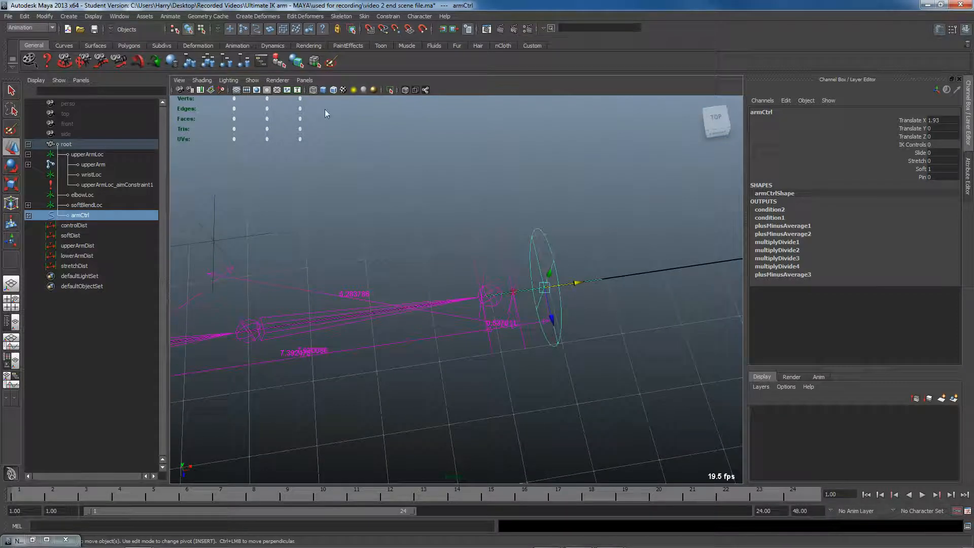
Open Set Driven Key, load armCtrl as the driver, and choose its Stretch attribute.
left_click(172, 17)
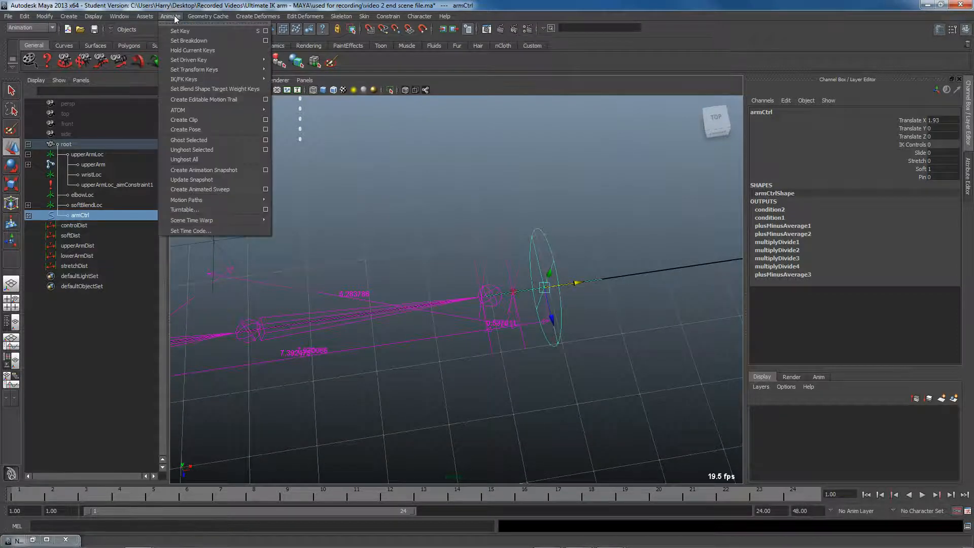
mouse_move(209, 59)
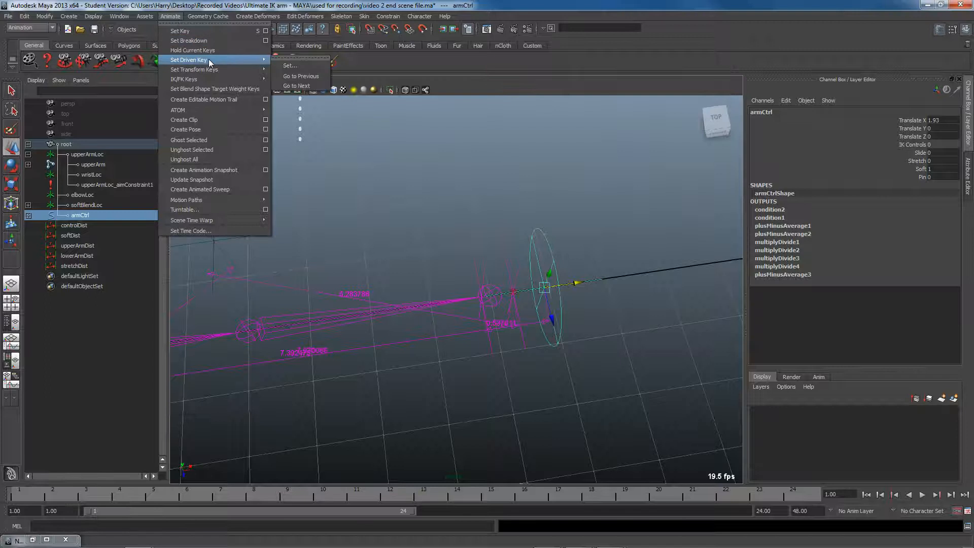
left_click(288, 67)
left_click_drag(643, 72, 392, 80)
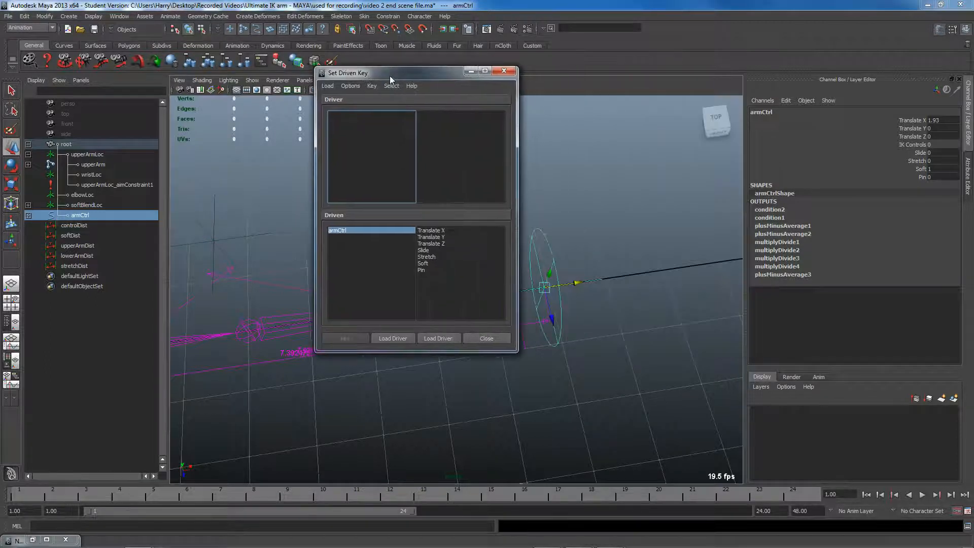
left_click(392, 338)
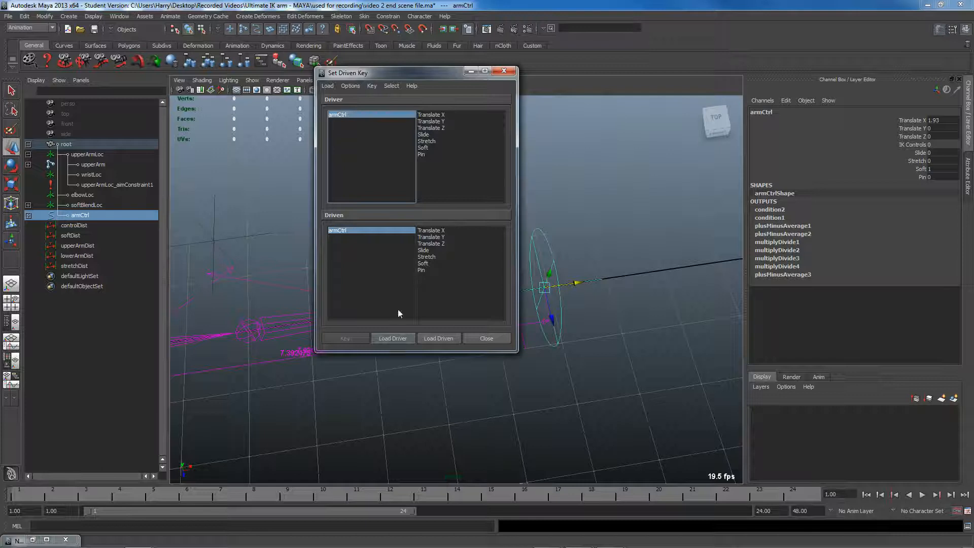
left_click(430, 142)
left_click_drag(424, 75, 303, 86)
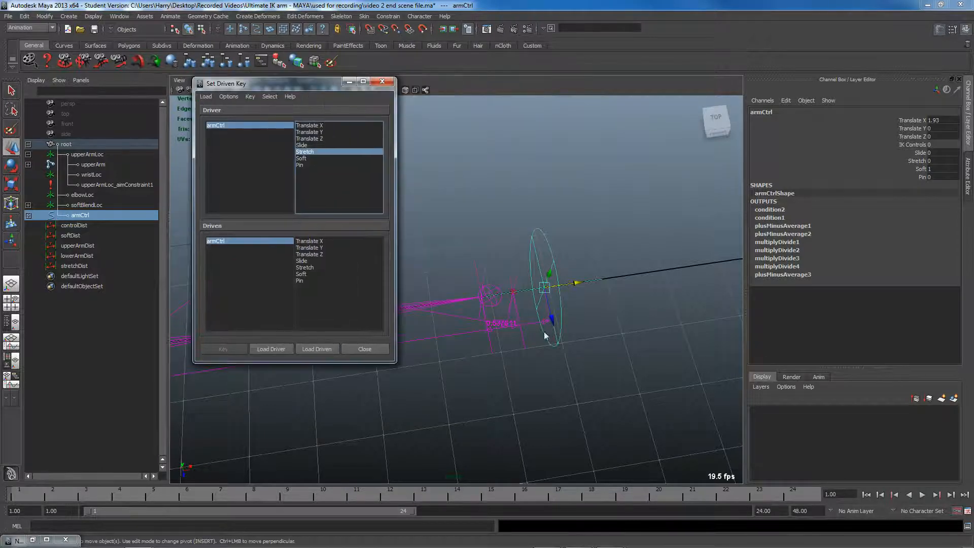
Select softBlendLoc_pointConstraint1 by name, load it as the driven object, and choose its Wrist Loc W0 and Arm Ctrl W1 weights.
left_click(506, 265)
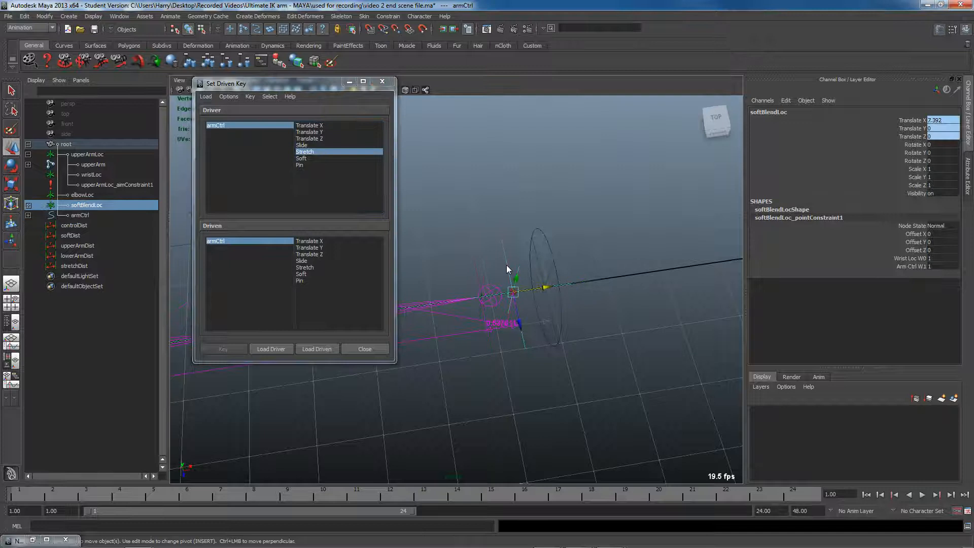
double_click(790, 217)
key("ctrl+c")
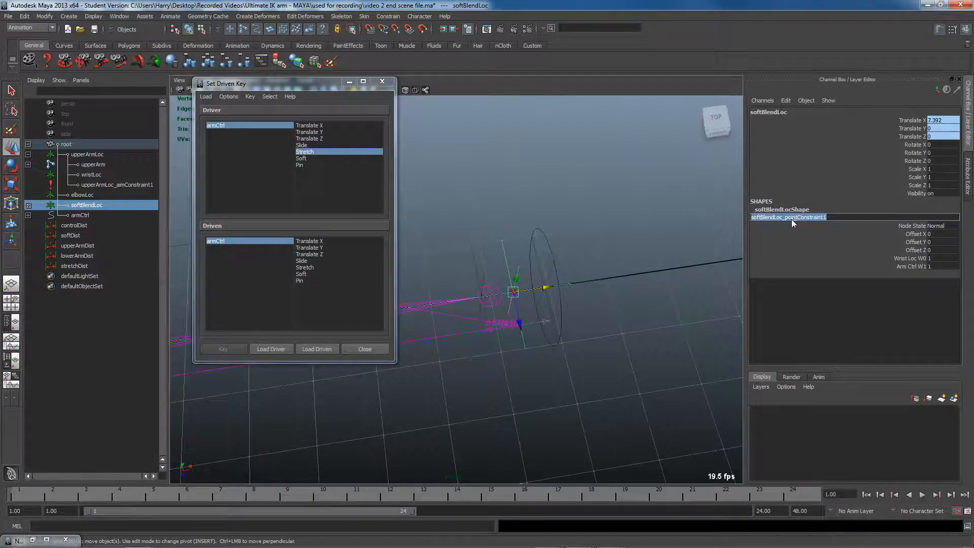
left_click(573, 29)
key("ctrl+v")
key("Return")
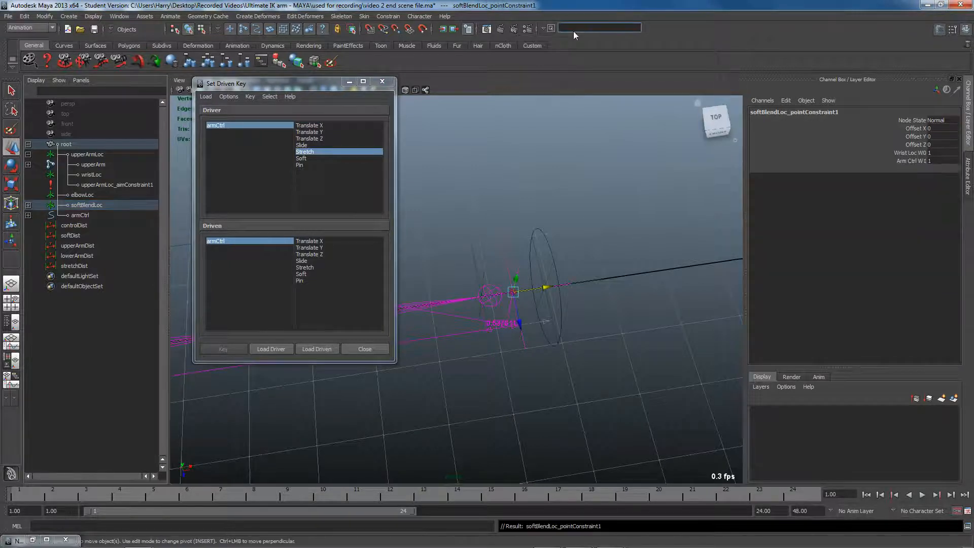
left_click(312, 350)
left_click_drag(318, 275, 319, 282)
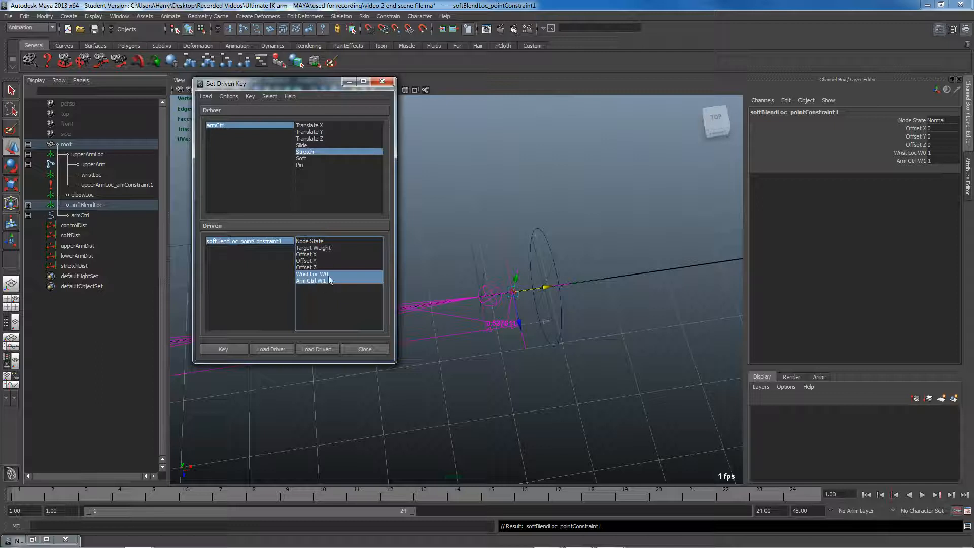
Set Arm Ctrl W1 to 0 on softBlendLoc_pointConstraint1 and key both constraint weights against armCtrl's Stretch at 0.
left_click(237, 124)
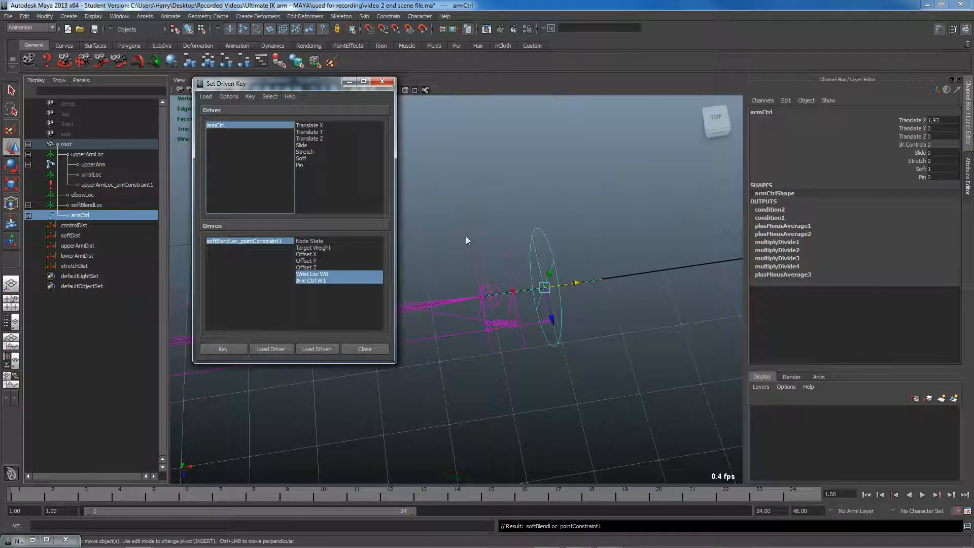
left_click(475, 251)
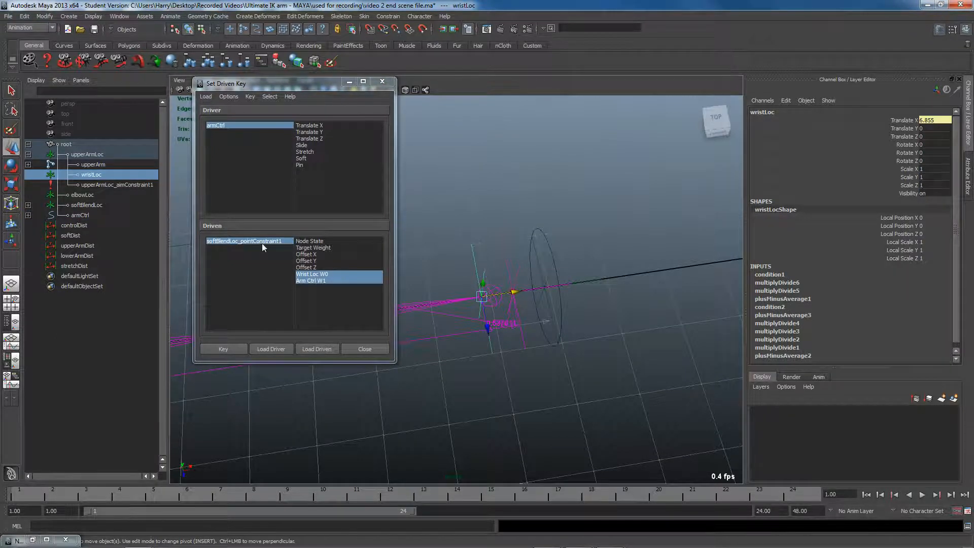
left_click(247, 242)
left_click(937, 161)
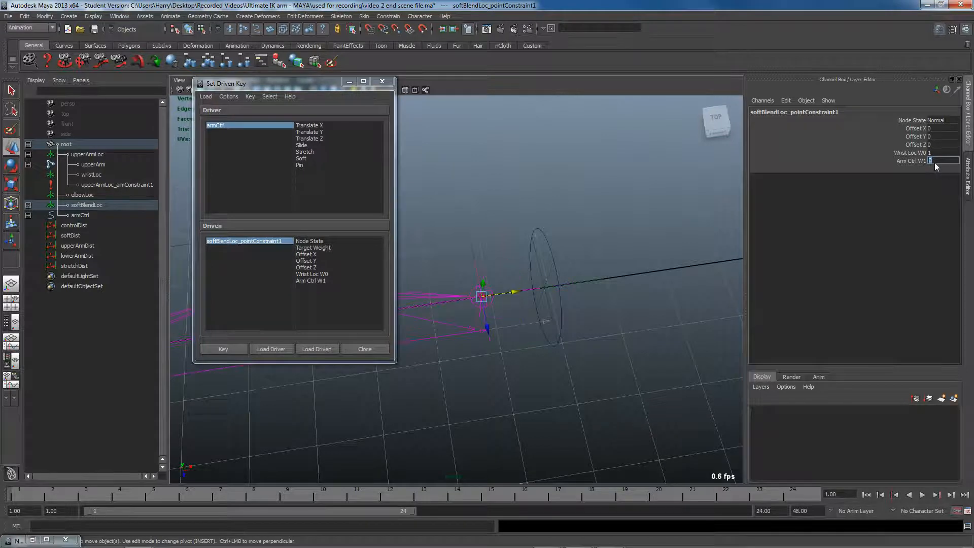
left_click(234, 349)
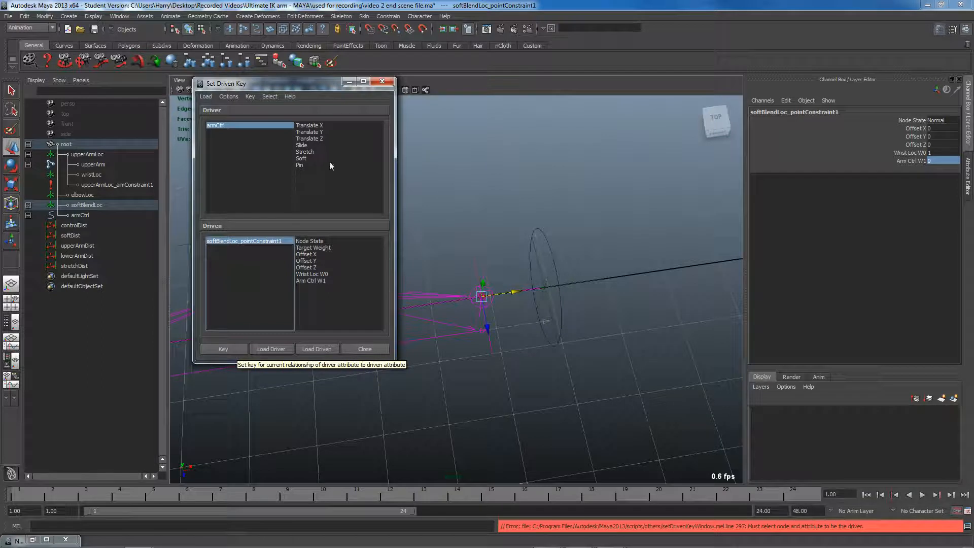
left_click(313, 154)
left_click_drag(322, 274, 324, 284)
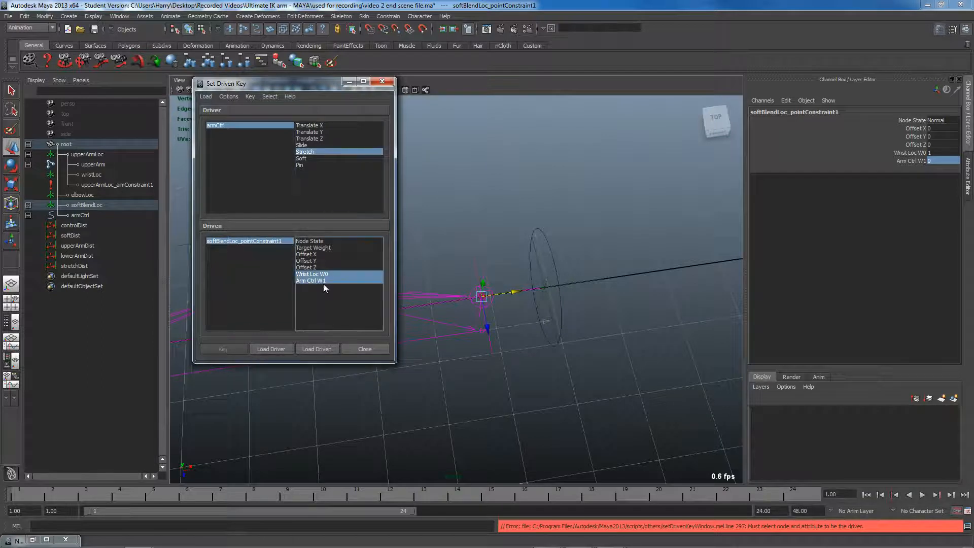
left_click(226, 350)
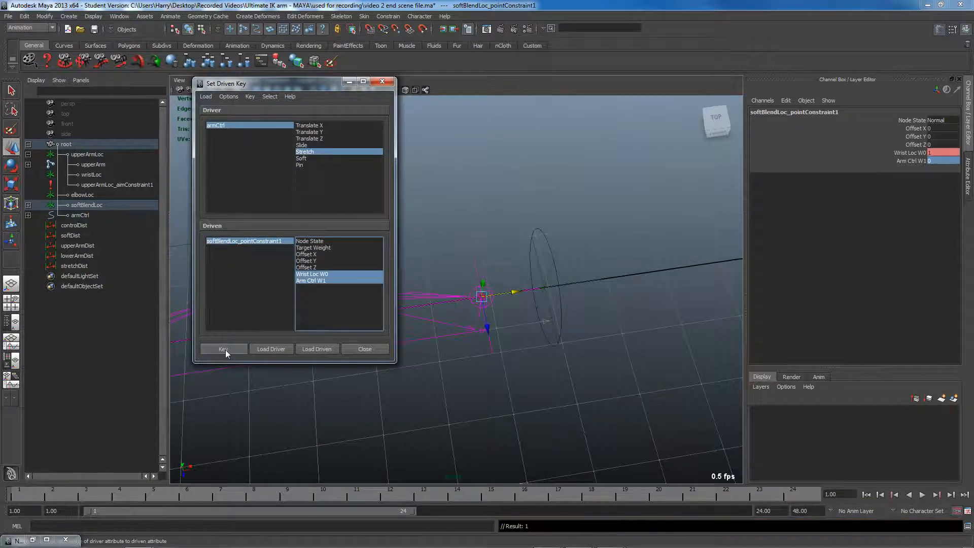
Set armCtrl's Stretch to 1, Wrist Loc W0 to 0 and Arm Ctrl W1 to 1, and key this second driven relationship.
left_click(236, 127)
left_click(935, 160)
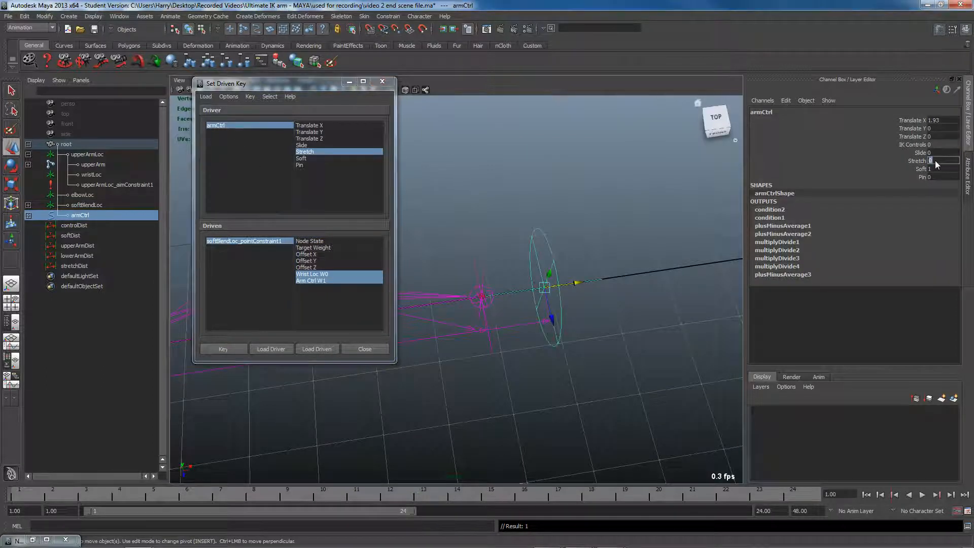
type("1")
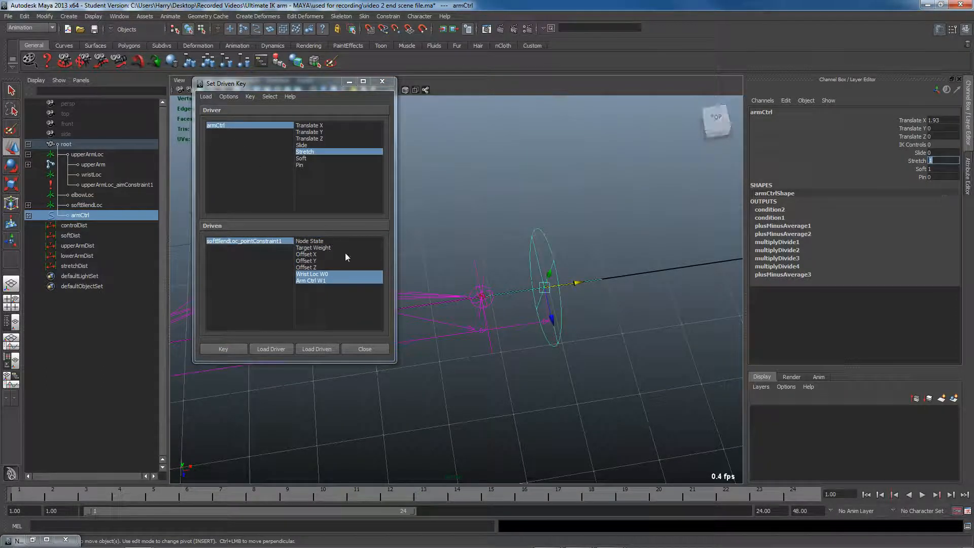
left_click(267, 241)
left_click(935, 153)
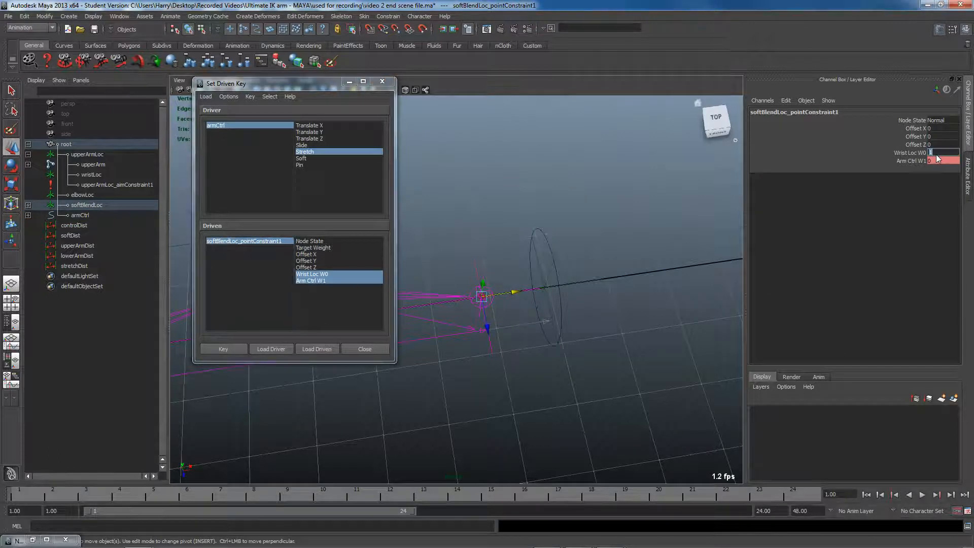
type("0")
key("Return")
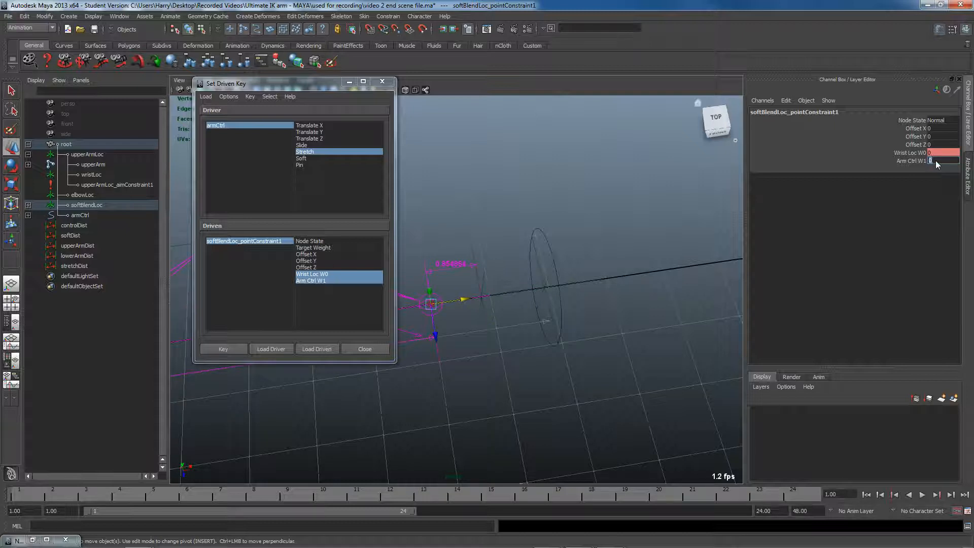
key("Return")
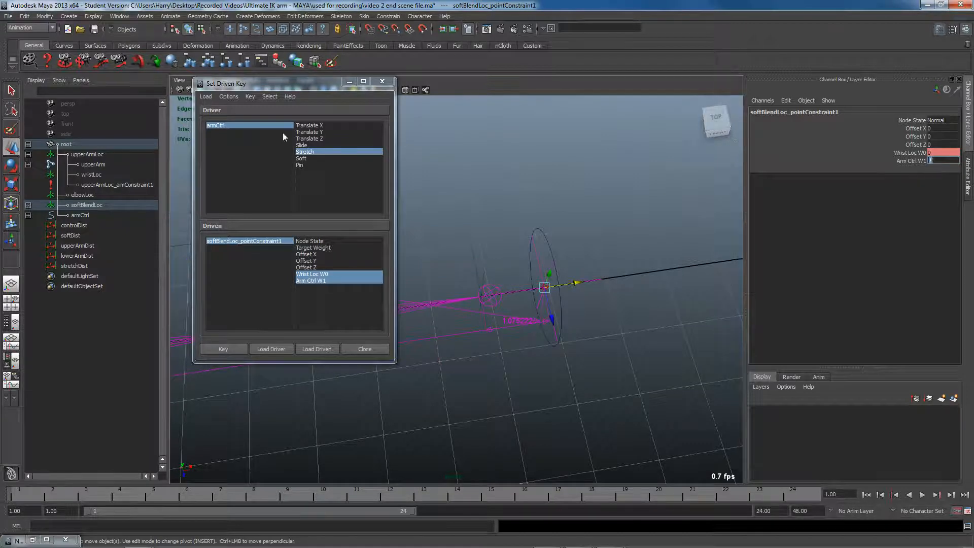
left_click_drag(285, 85, 303, 96)
left_click(257, 358)
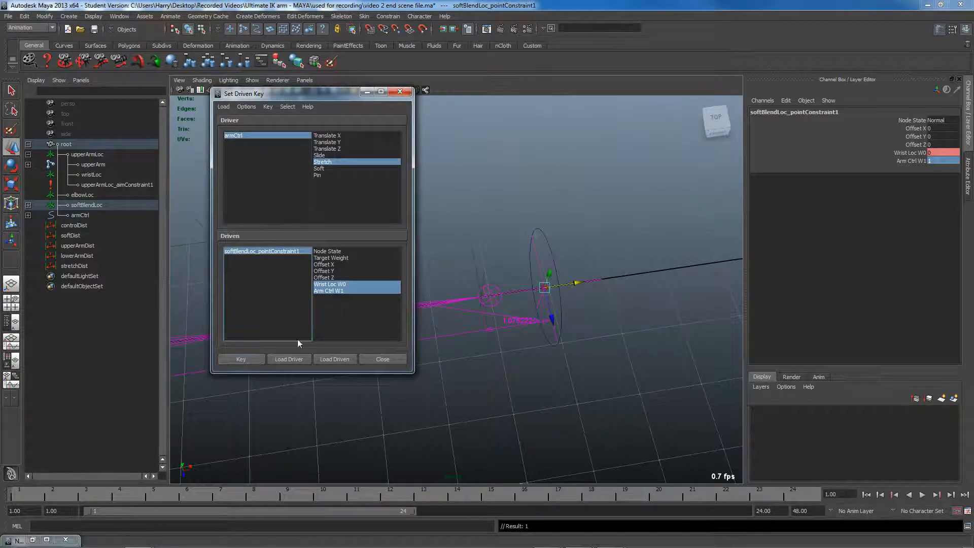
Scrub armCtrl's Stretch attribute in the viewport to test the weight blend, and close Set Driven Key.
left_click(550, 245)
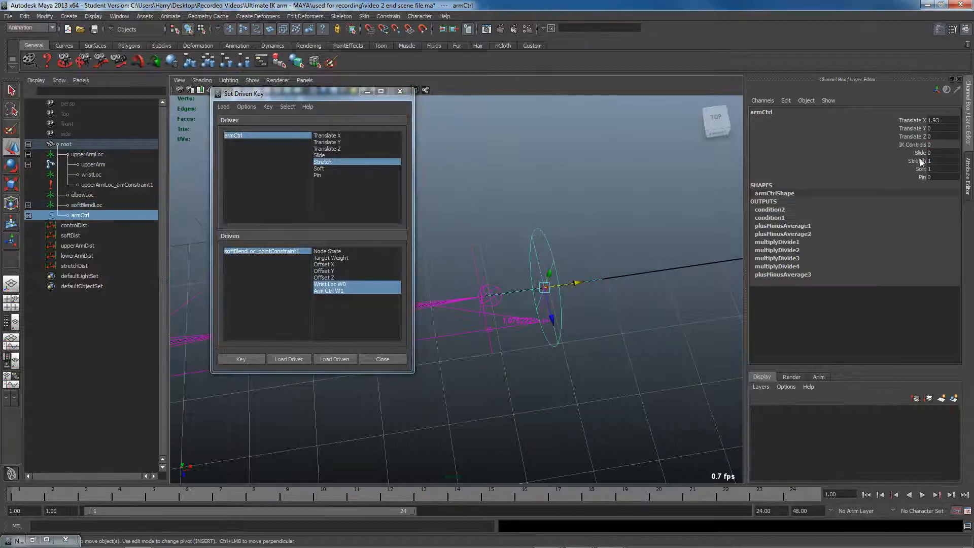
left_click(921, 163)
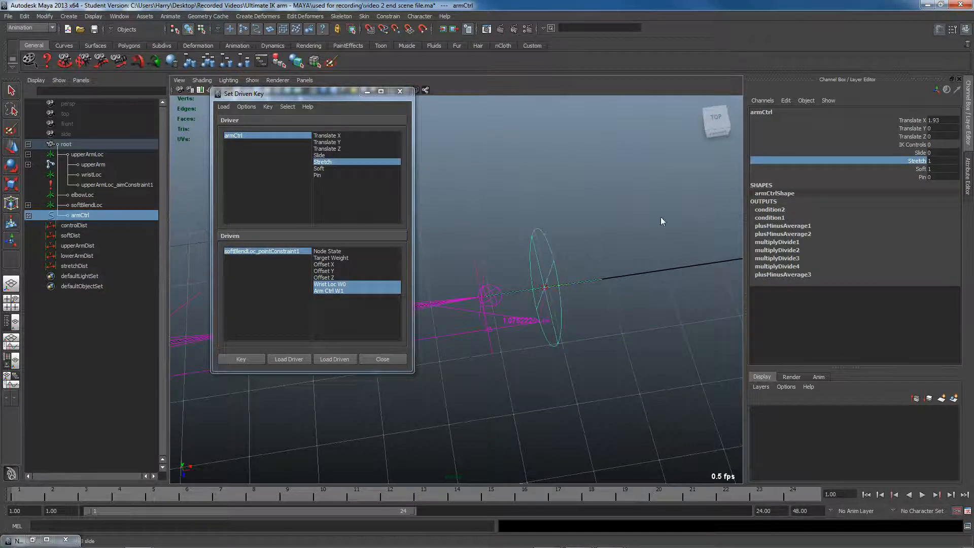
middle_click_drag(657, 247, 683, 224)
left_click(399, 91)
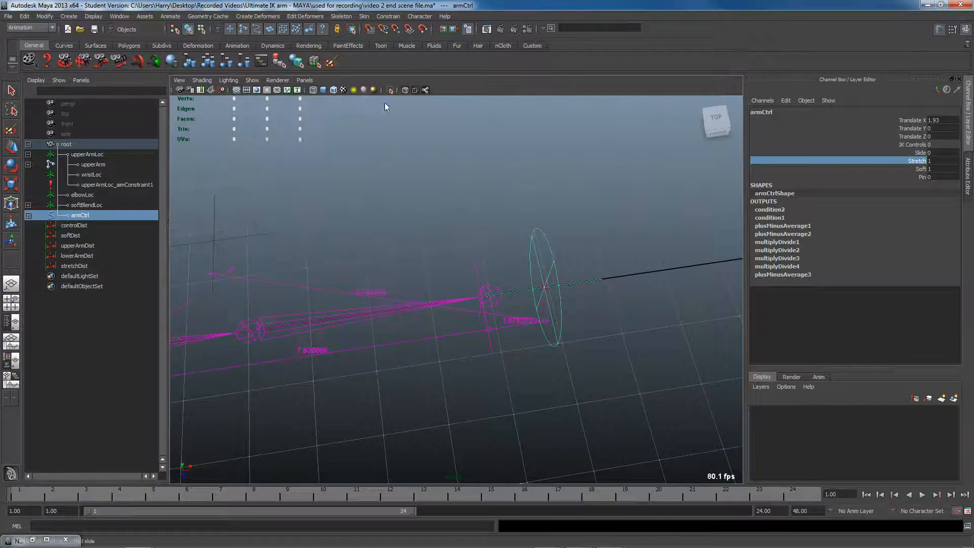
Move armCtrl along X to about 1.31 and set its Stretch to 0.
left_click_drag(459, 250, 551, 288, "alt")
key("w")
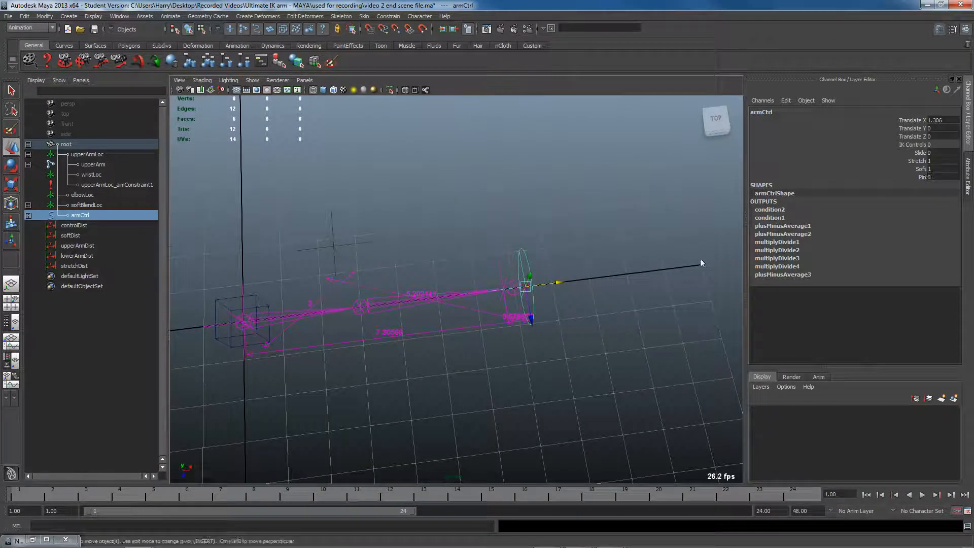
type("0")
key("Return")
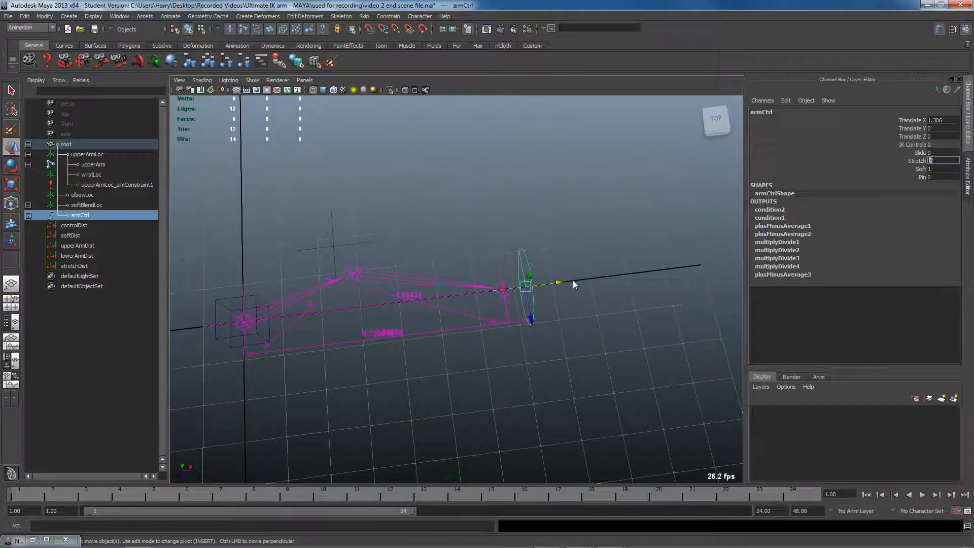
Test the unstretched arm by pulling armCtrl out to about 5.04 in X and bringing it back to about 1.4.
left_click_drag(558, 283, 648, 288)
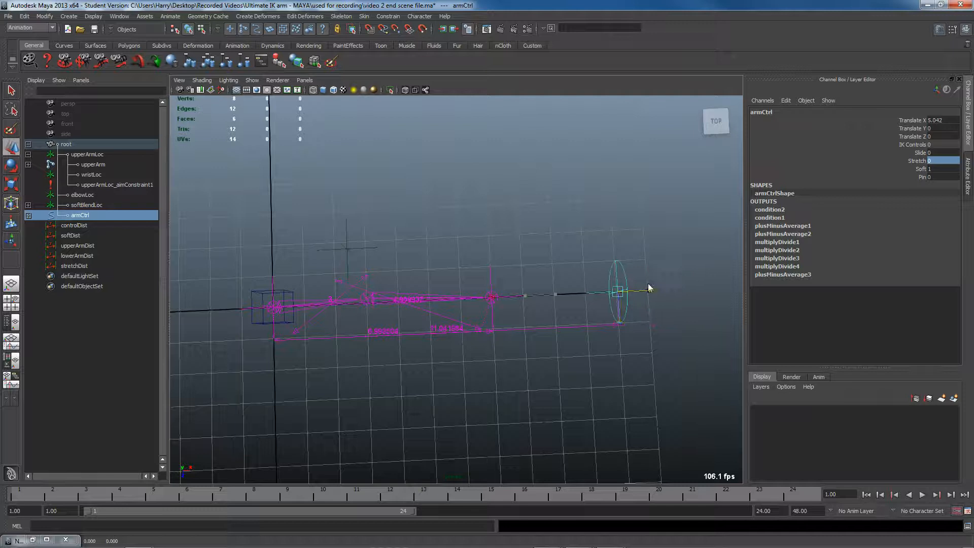
left_click_drag(361, 385, 415, 379, "alt")
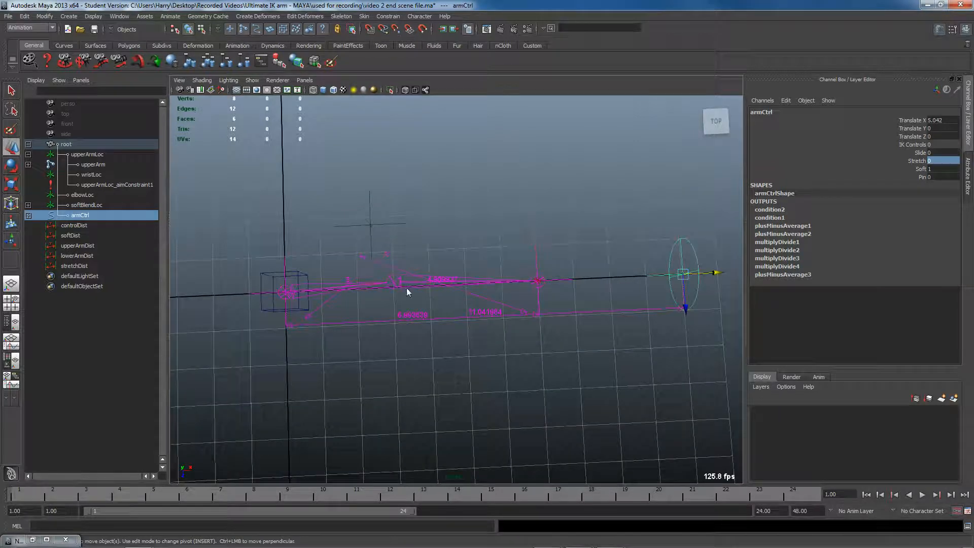
middle_click_drag(509, 290, 431, 314, "alt")
left_click_drag(626, 284, 495, 312)
middle_click_drag(319, 355, 401, 346, "alt")
right_click_drag(400, 345, 454, 336, "alt")
middle_click_drag(454, 336, 499, 354, "alt")
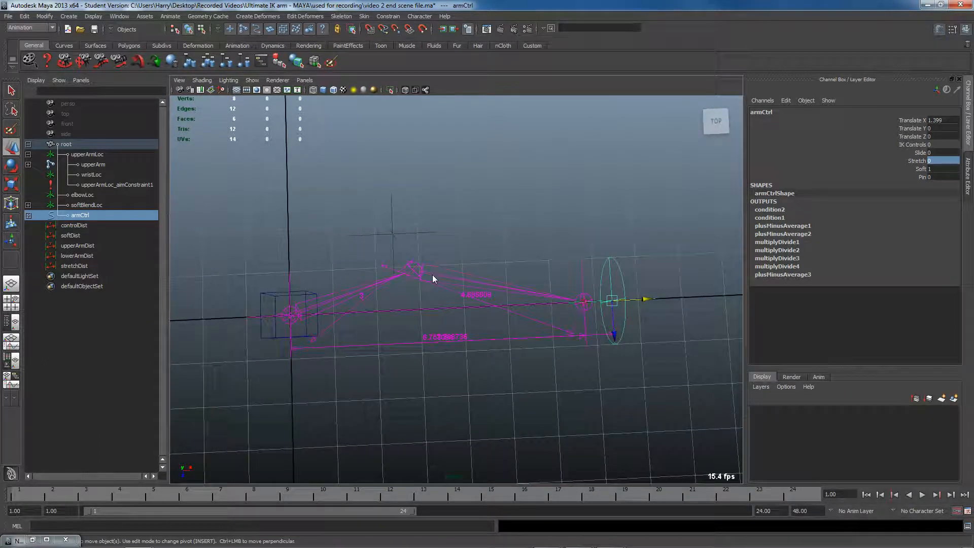
Examine the lowerArm joint in the Attribute Editor, then select armIK and display its ikRPsolver attributes.
left_click(434, 272)
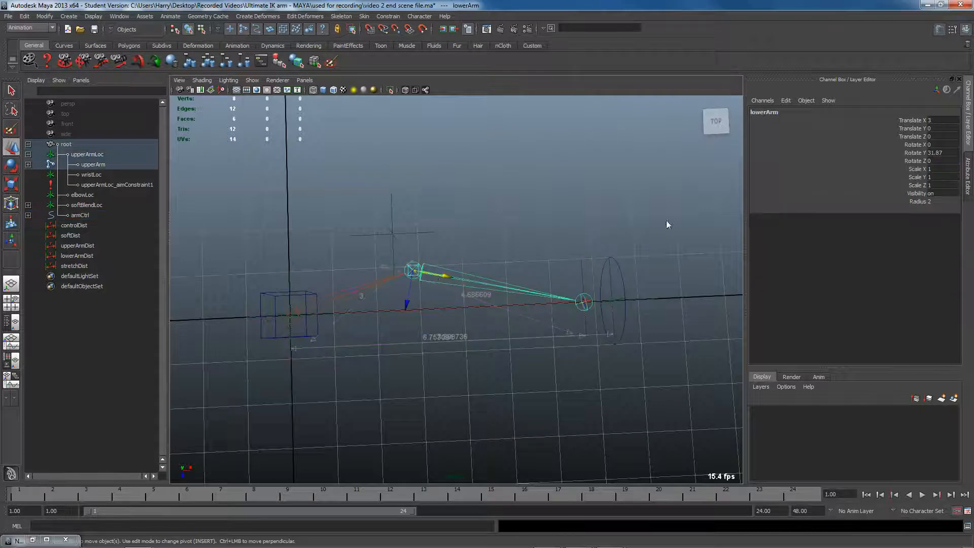
left_click(968, 175)
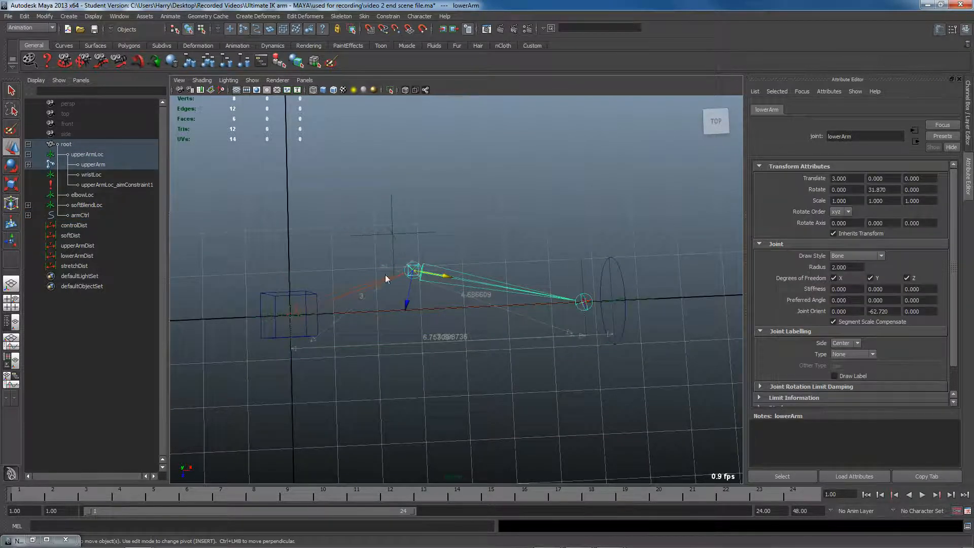
left_click_drag(596, 309, 604, 286, "alt")
middle_click_drag(603, 283, 539, 267, "alt")
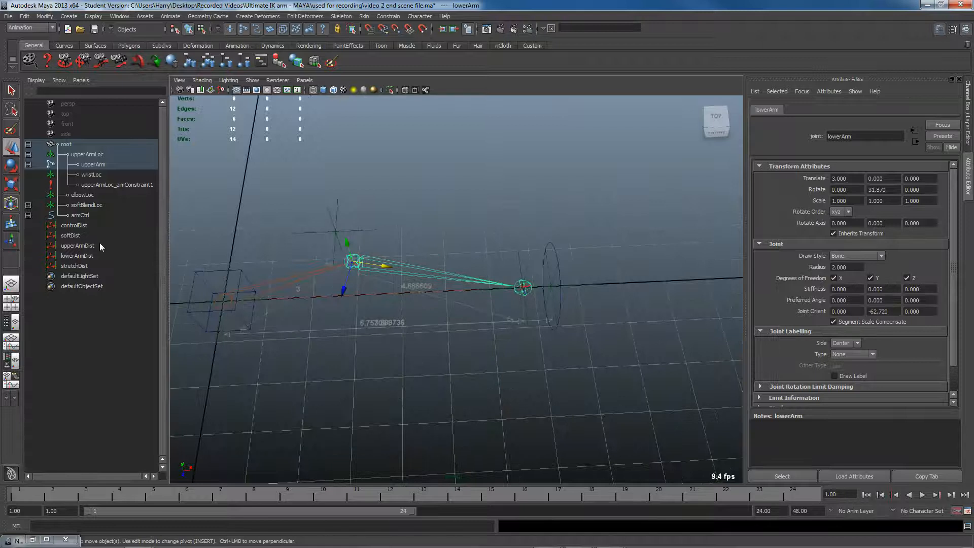
mouse_move(526, 276)
left_mouse_down("alt")
mouse_move(549, 272)
mouse_move(519, 294)
left_mouse_up("alt")
left_click(519, 294)
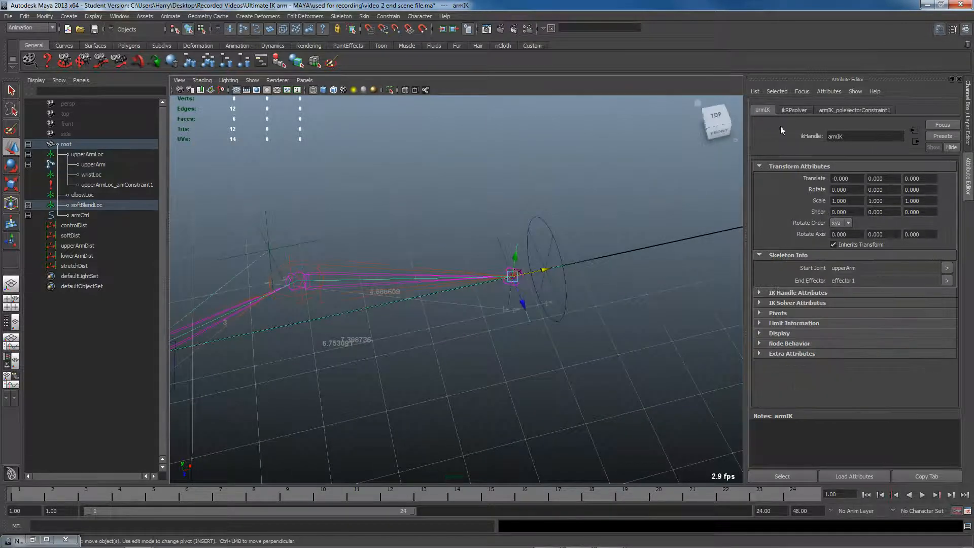
left_click(790, 111)
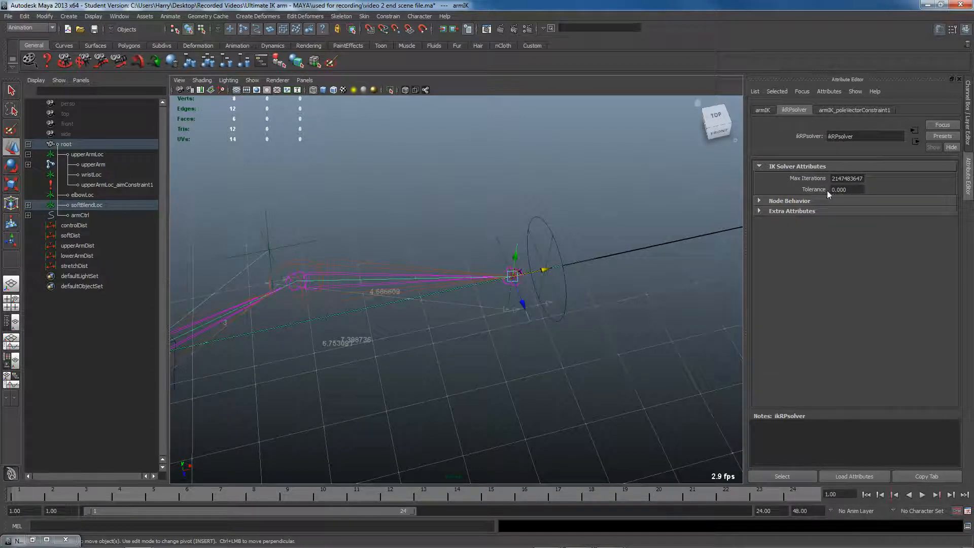
Query the solver's exact tolerance with the MEL command getAttr ikRPsolver.tolerance.
left_click(205, 527)
type("getAtt")
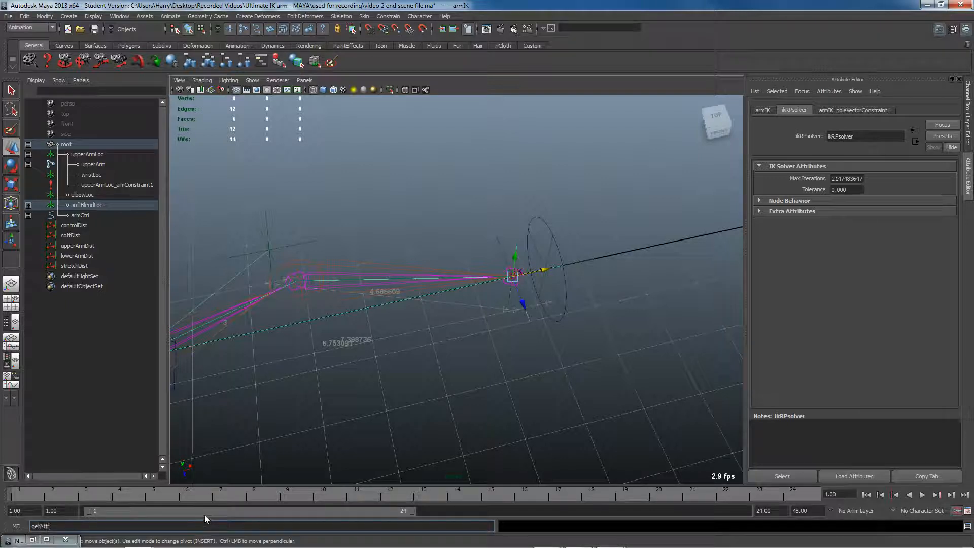
type("r ikRPsolver.tolerance;")
key("Return")
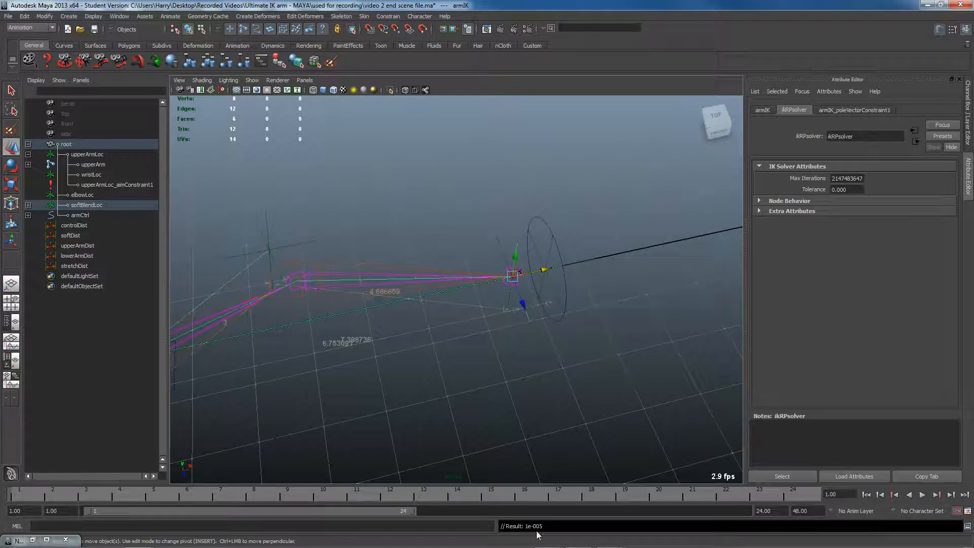
Set ikRPsolver.tolerance to 1e-007 with a MEL setAttr command.
left_click(423, 526)
type("setAttr")
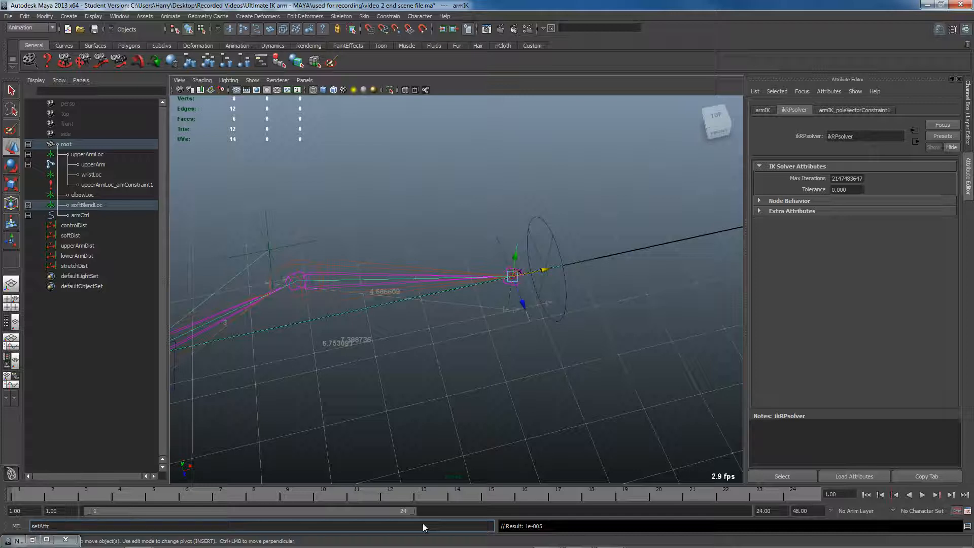
type("ver.tolerance")
key("BackSpace")
type("-007;")
key("Return")
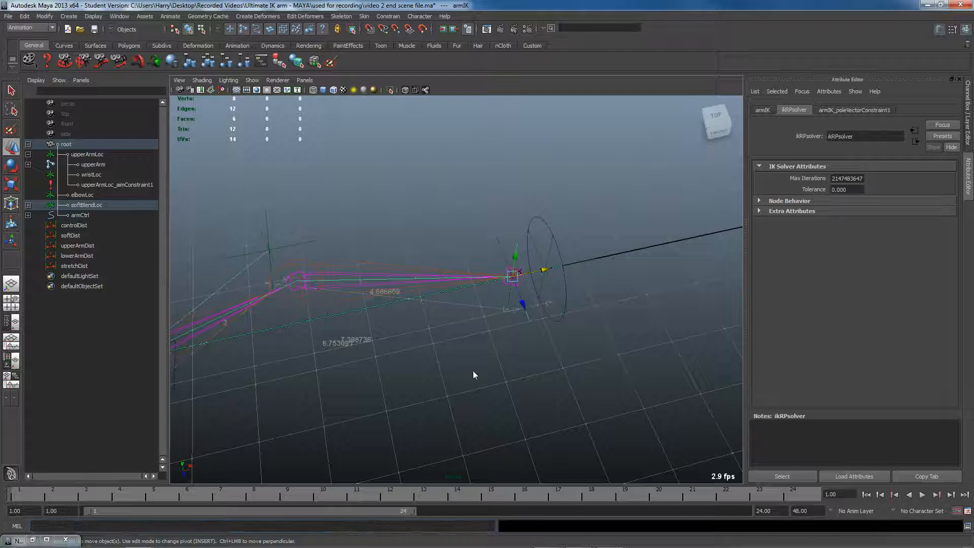
Select armCtrl and pull it far beyond the arm's reach along X to test the solver's new tolerance.
left_click_drag(568, 307, 555, 310, "alt")
left_click(555, 240)
left_click_drag(554, 246, 528, 280, "alt")
middle_click_drag(580, 277, 502, 287, "alt")
left_click_drag(483, 318, 475, 298, "alt")
right_click_drag(487, 290, 467, 294, "alt")
left_click_drag(489, 290, 881, 256)
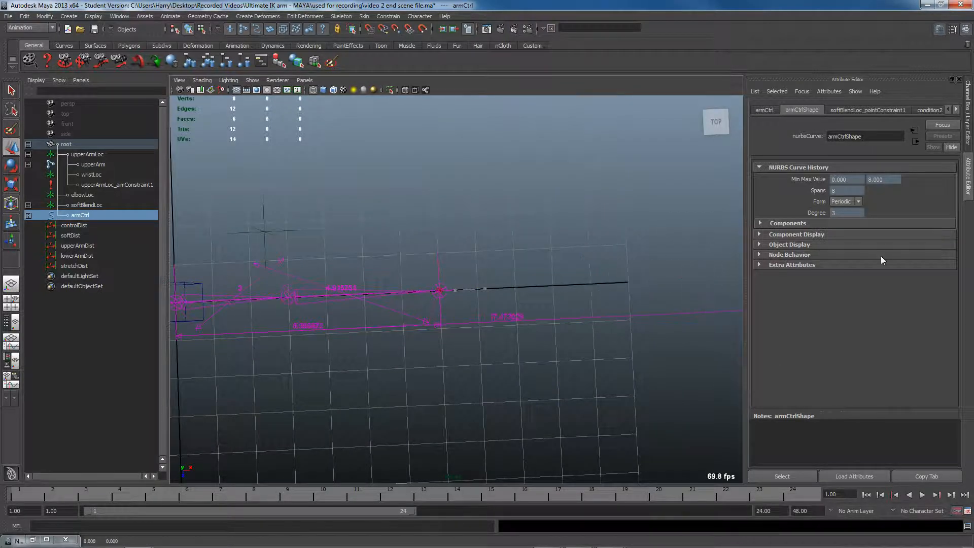
Bring armCtrl back along X and snap it to the grid point where the arm bends at the elbow.
left_click_drag(825, 266, 509, 307)
middle_click_drag(509, 303, 523, 309, "alt")
key("x")
left_click_drag(504, 291, 488, 291)
middle_click_drag(376, 376, 401, 379, "alt")
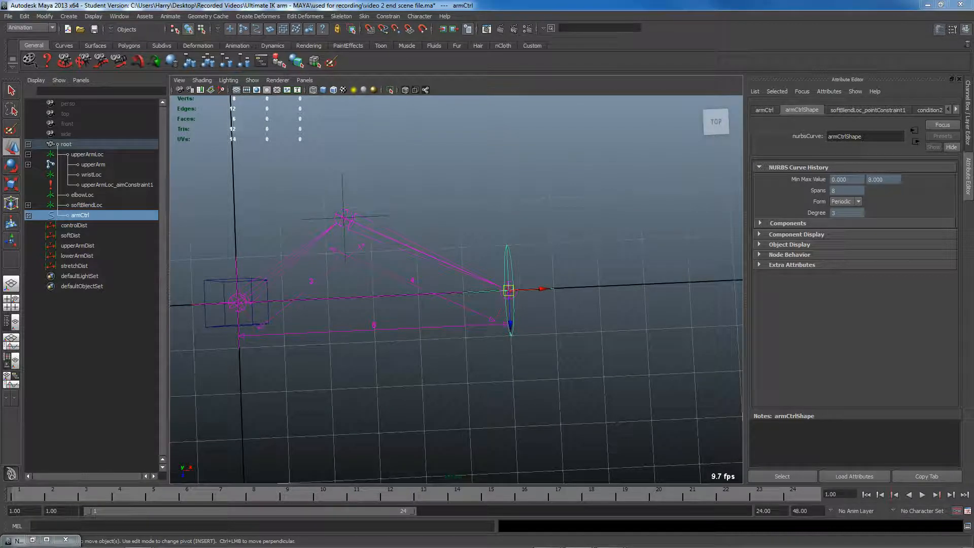
Switch to the "setting up combined arm" Word document and review the first upperArmExpr expression, from $stretchP to lowerArm.translateX.
left_click_drag(0, 49, 582, 48)
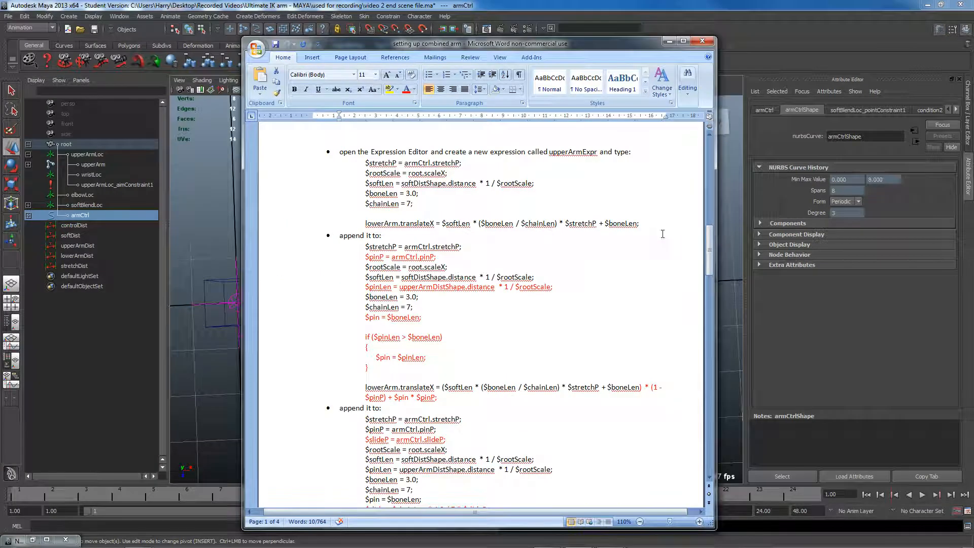
left_click_drag(643, 224, 358, 162)
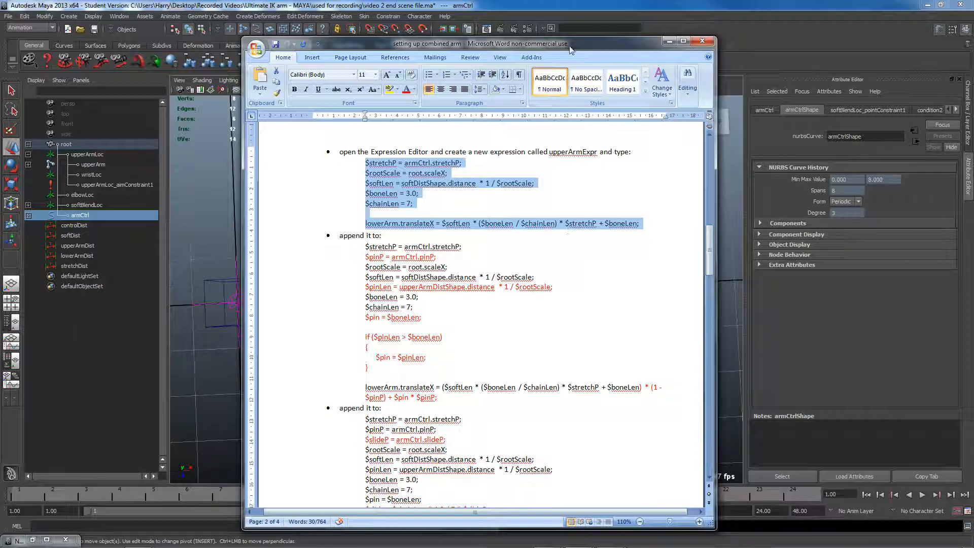
left_click_drag(572, 49, 0, 59)
Restore the Node Editor and frame the rig's whole node network.
left_click(33, 540)
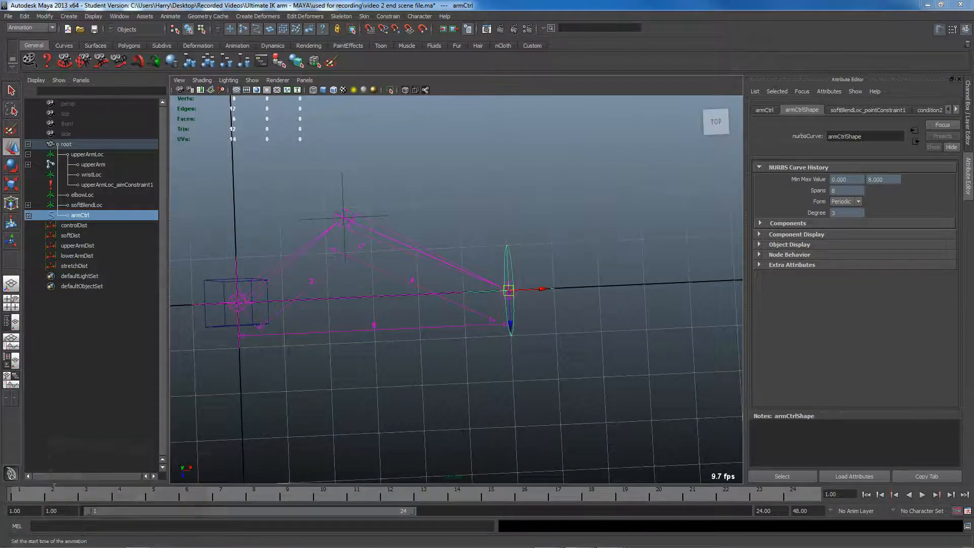
middle_click_drag(322, 355, 387, 368, "alt")
right_click_drag(388, 368, 317, 345, "alt")
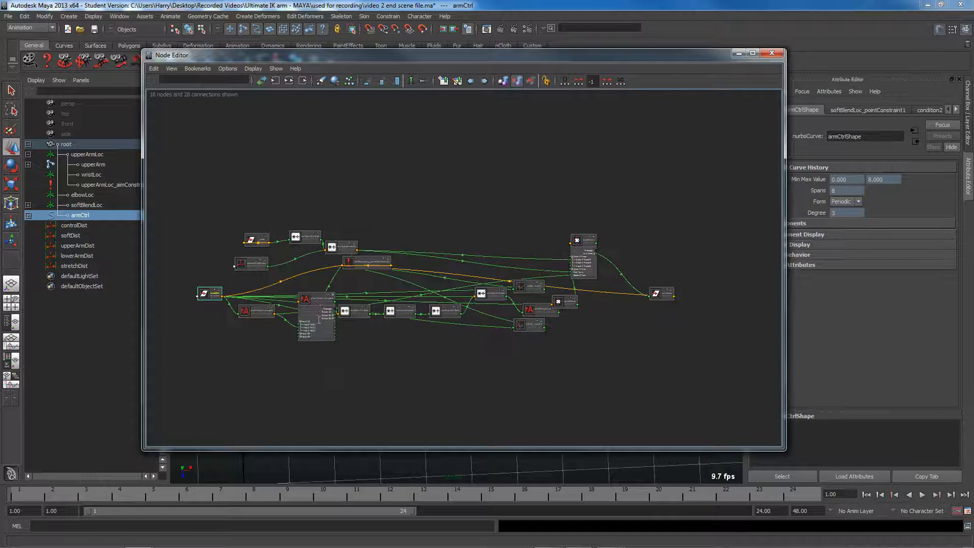
Collapse the plusMinusAverage2 and condition1 nodes to their simple display without attribute lists.
left_click(328, 295)
key("1")
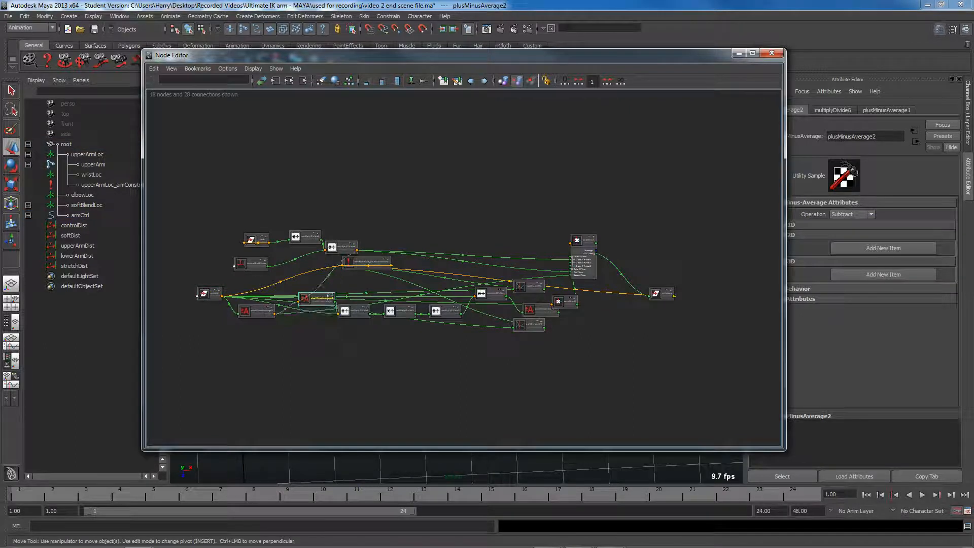
scroll(544, 257, "up", 2)
left_click(637, 225)
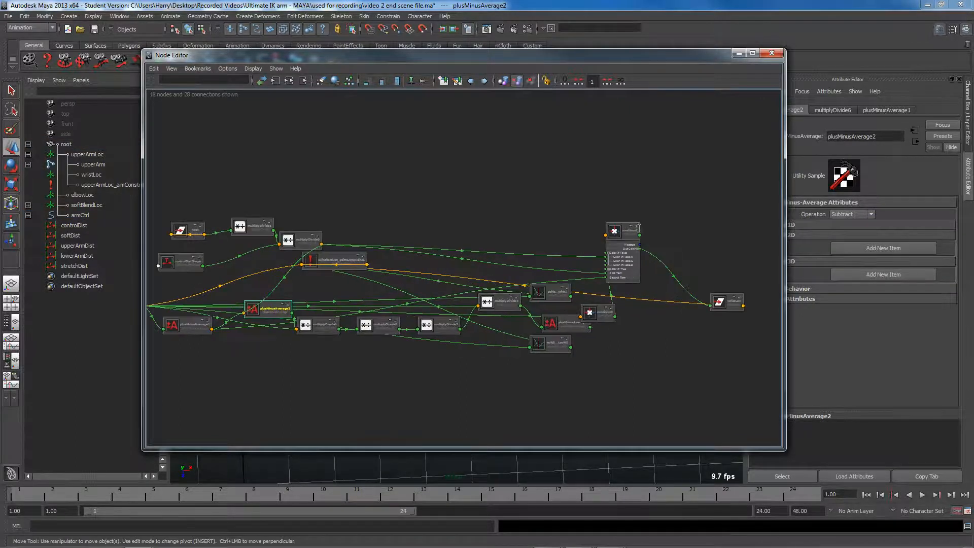
key("1")
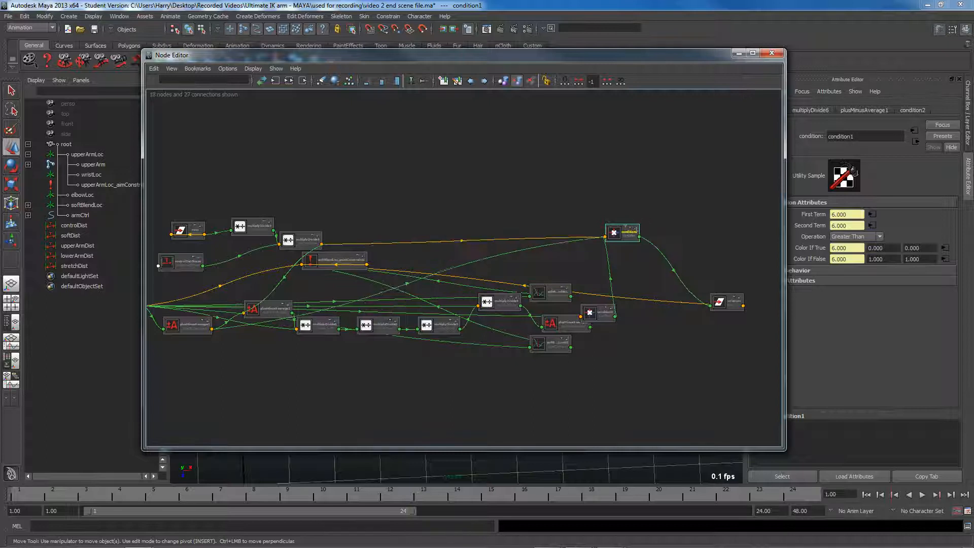
key("a")
middle_click_drag(385, 221, 413, 216, "alt")
right_click_drag(413, 216, 372, 203, "alt")
middle_click_drag(371, 203, 347, 200, "alt")
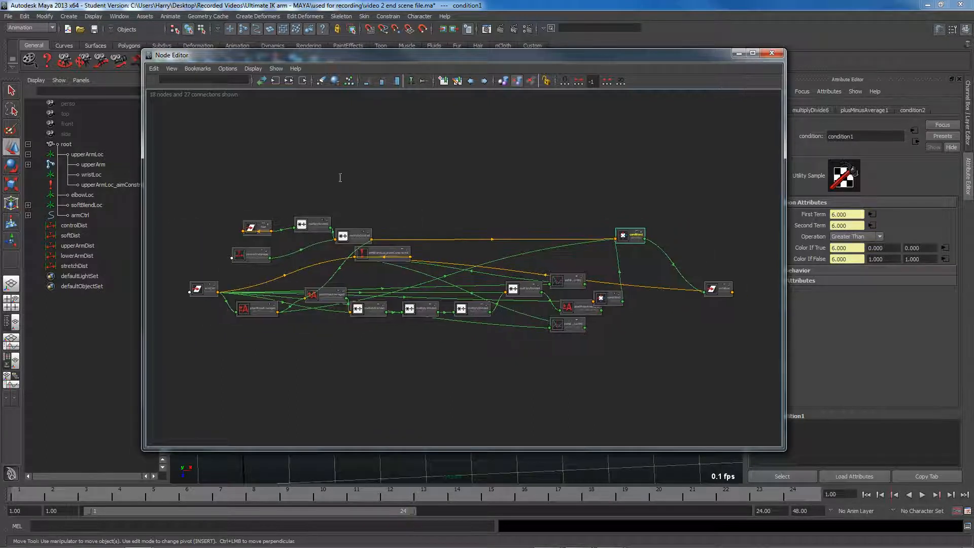
Rearrange the whole node network with the automatic graph layout and choose the wristLocGraph bookmark.
left_click(349, 81)
middle_click_drag(458, 162, 435, 158, "alt")
middle_click_drag(371, 208, 397, 208, "alt")
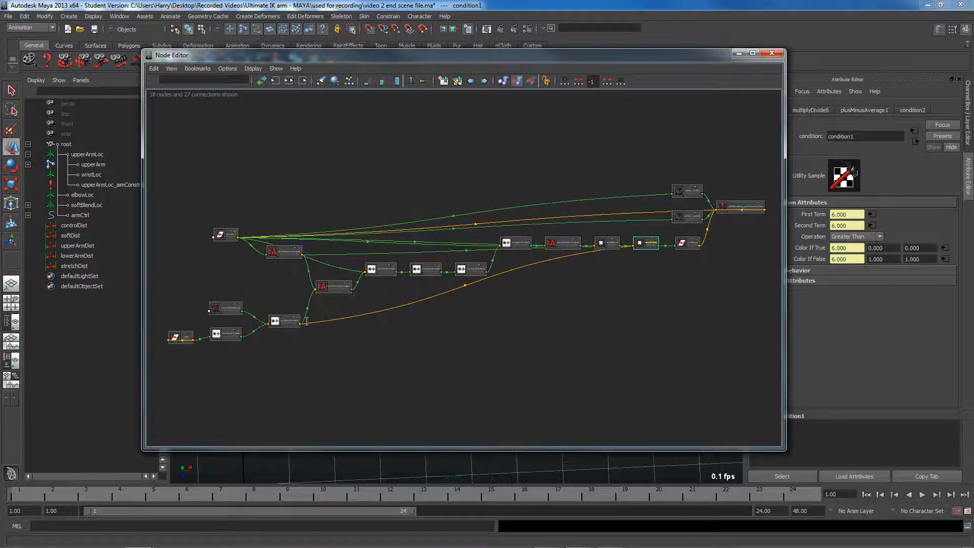
mouse_move(381, 307)
middle_mouse_down("alt")
mouse_move(384, 330)
mouse_move(376, 310)
middle_mouse_up("alt")
left_click_drag(311, 55, 346, 54)
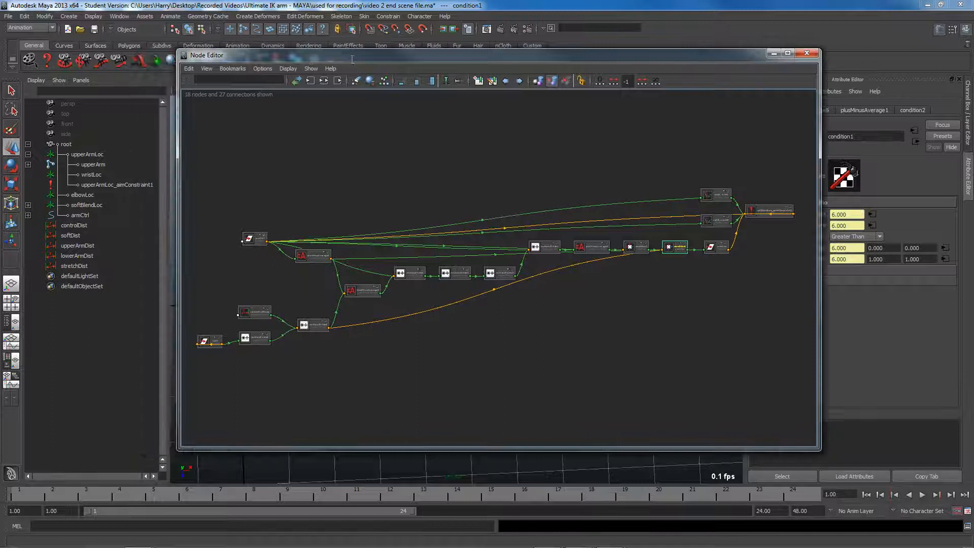
left_click(232, 68)
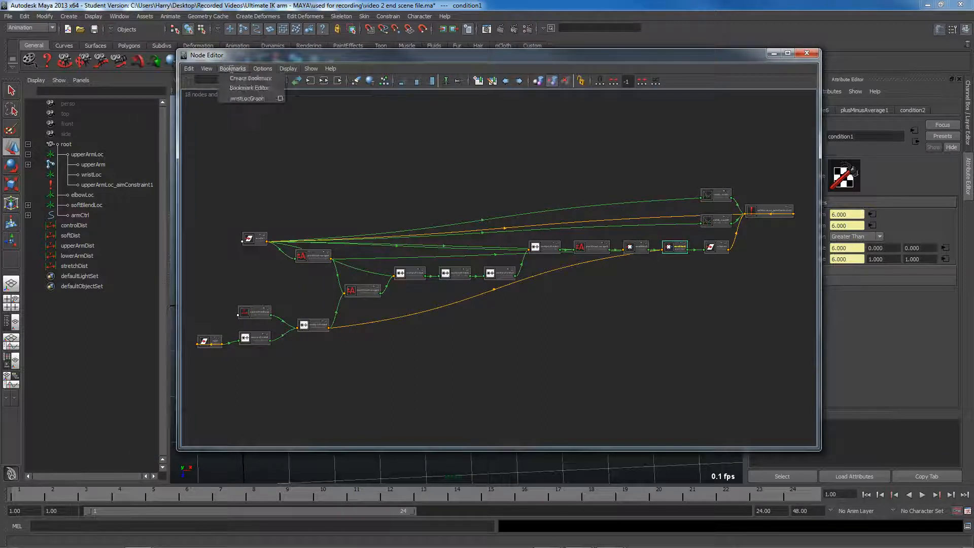
left_click(263, 99)
Select the lowerArm and wrist joints in the viewport and graph their input and output connections in the Node Editor.
left_click_drag(329, 56, 413, 321)
left_click(424, 254)
middle_click_drag(361, 311, 350, 258, "alt")
scroll(349, 261, "up", 2)
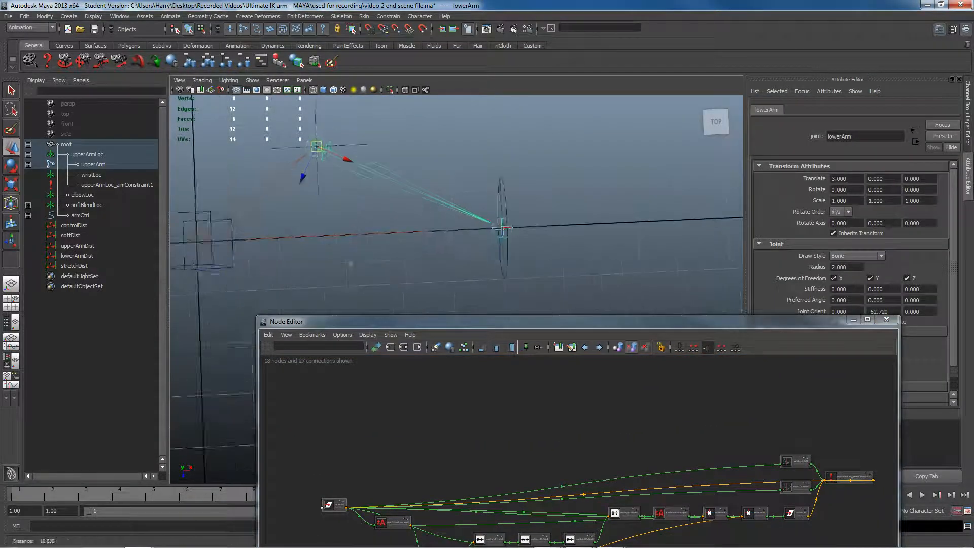
left_click(502, 210, "shift")
left_click_drag(476, 327, 445, 145)
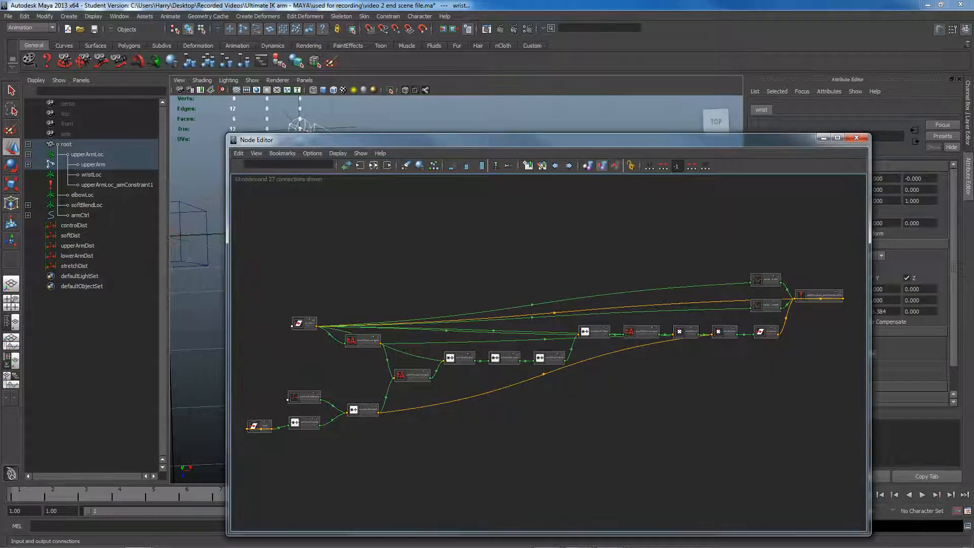
left_click(374, 165)
middle_click_drag(416, 290, 391, 275, "alt")
Remove the upperArm and effector1 nodes from the graph, keeping only lowerArm and wrist.
left_click_drag(391, 275, 409, 400)
left_click_drag(632, 356, 605, 287, "shift")
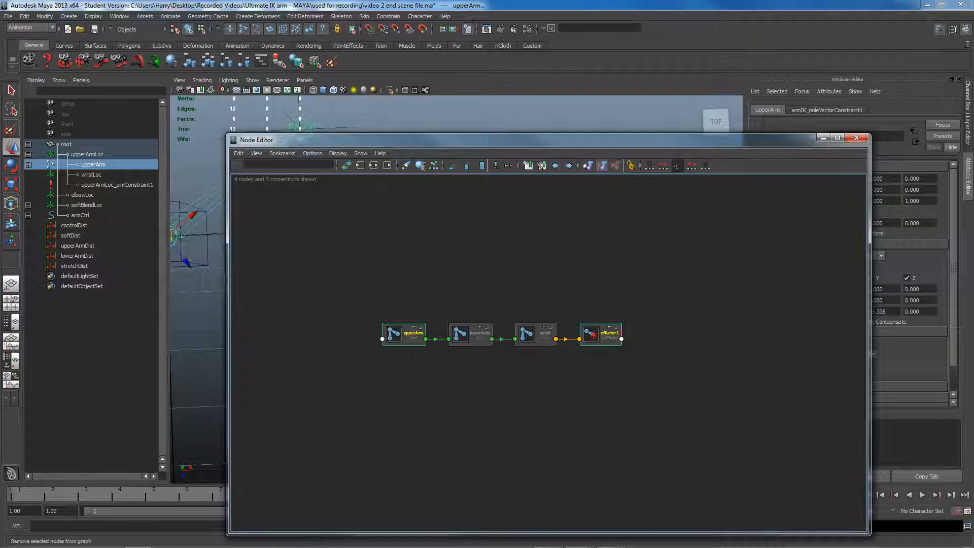
left_click(420, 165)
left_click_drag(437, 145, 475, 86)
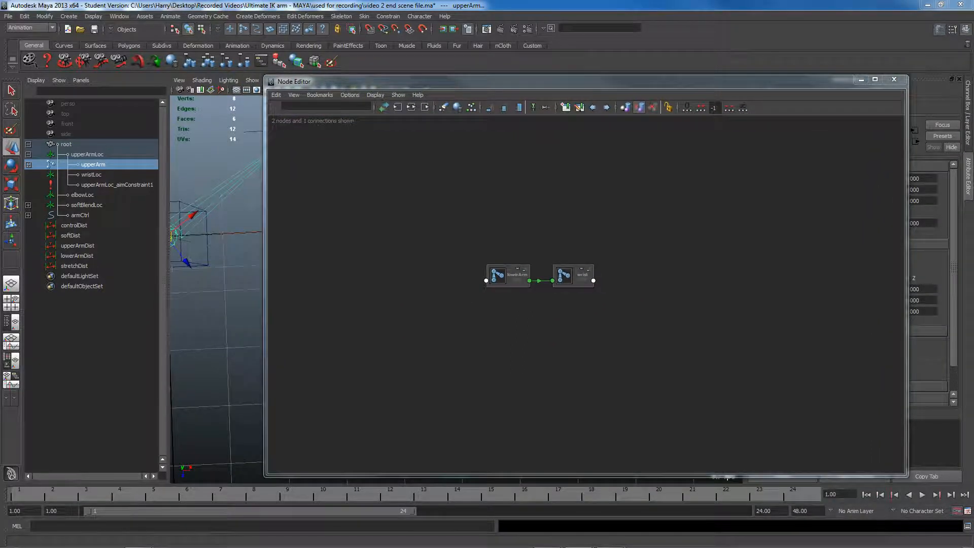
Create a multiplyDivide node in the free space beside the lowerArm node.
middle_click_drag(304, 312, 318, 317, "alt")
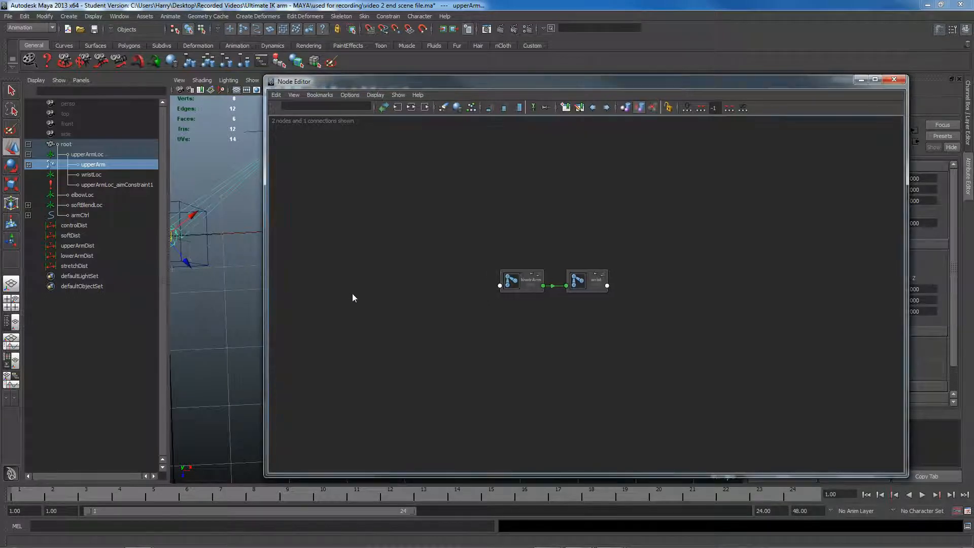
middle_click_drag(372, 285, 383, 270, "alt")
key("Tab")
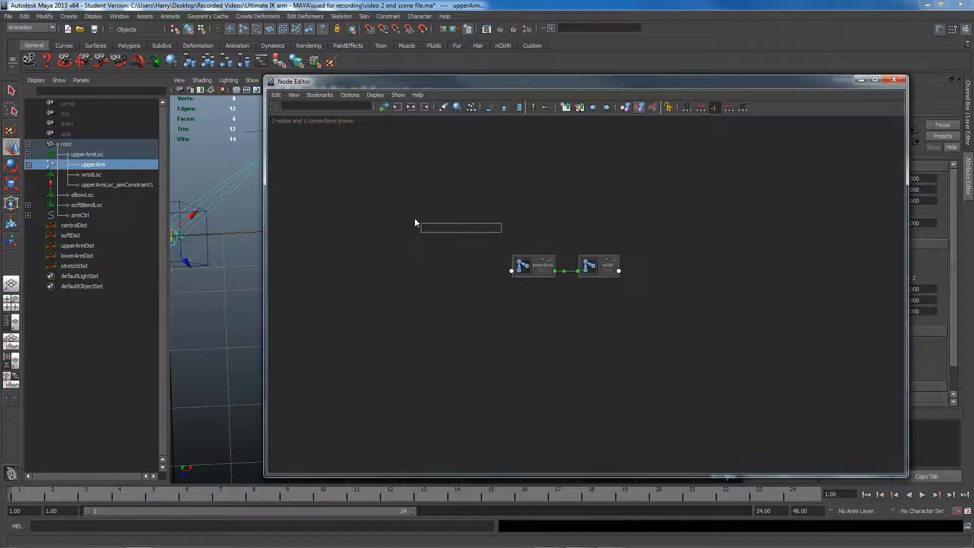
type("multip")
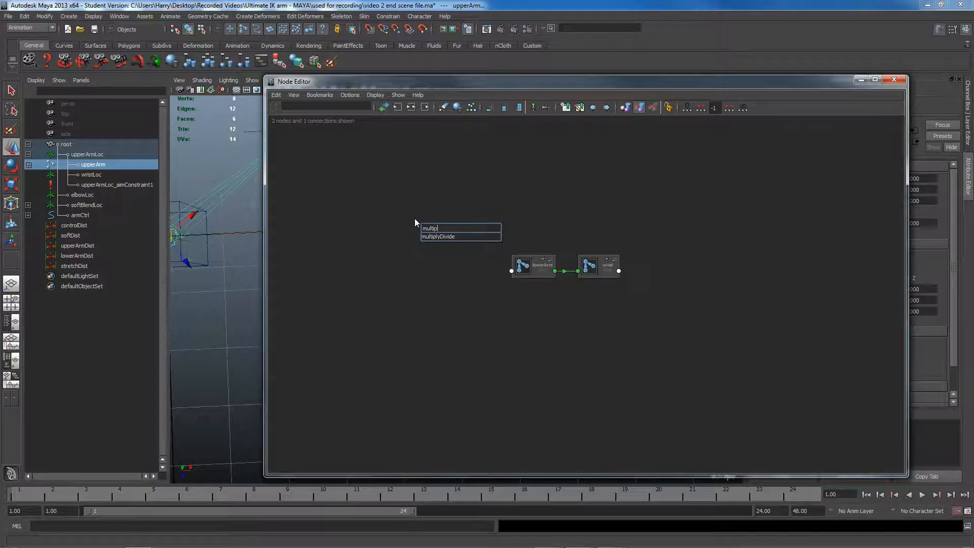
key("Return")
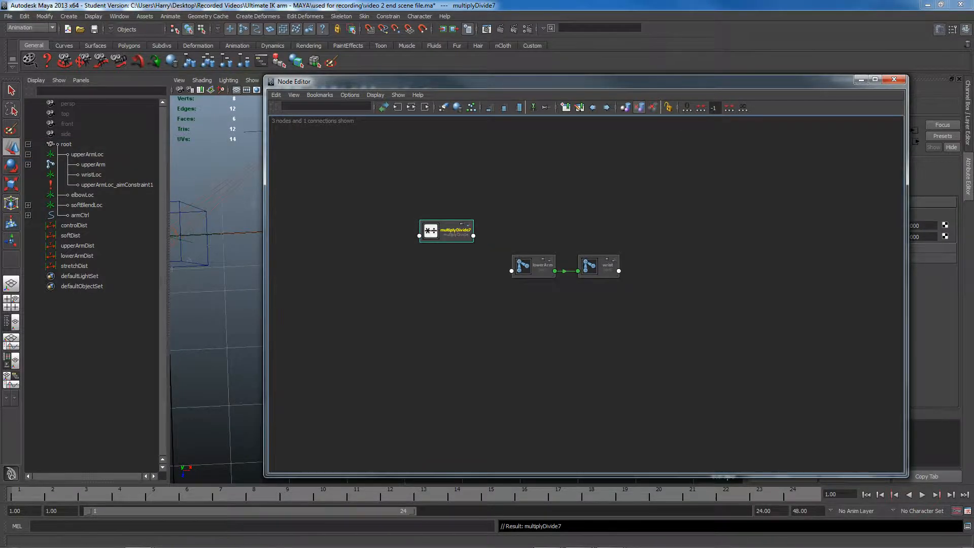
Review the lowerArm.translateX line of the first upperArmExpr expression in the Word document, especially the $boneLen / $chainLen term.
left_click_drag(0, 48, 554, 32)
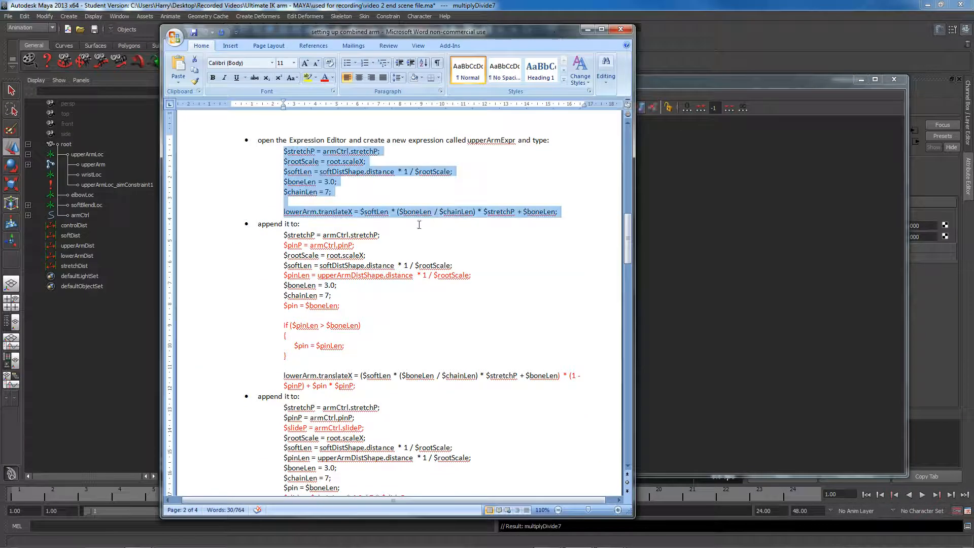
left_click(316, 214)
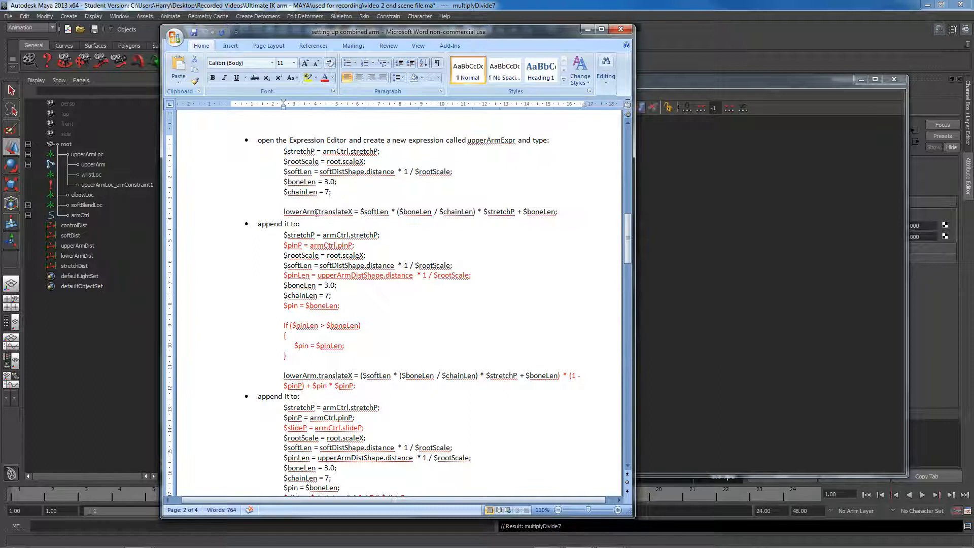
left_click_drag(284, 151, 545, 213)
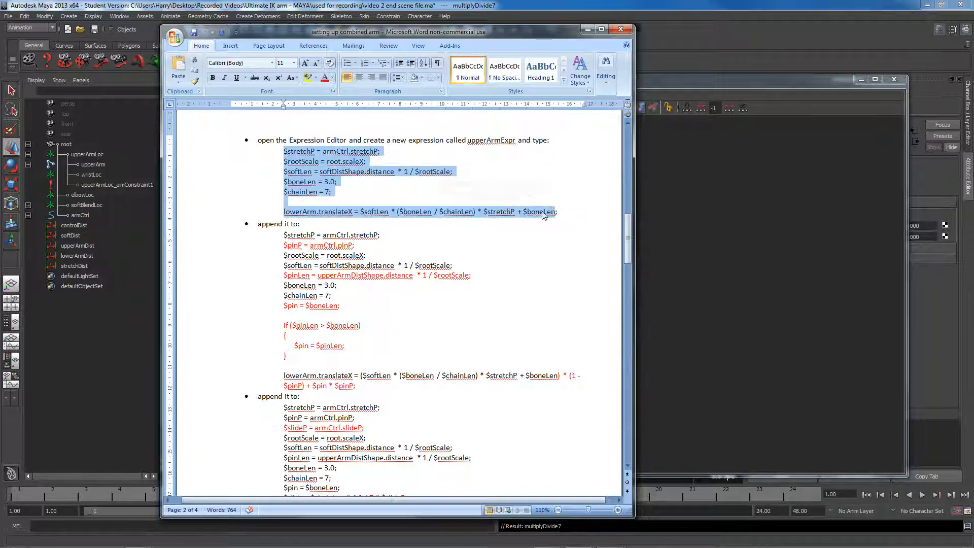
left_click(327, 213)
left_click_drag(309, 212, 292, 213)
left_click_drag(432, 212, 400, 213)
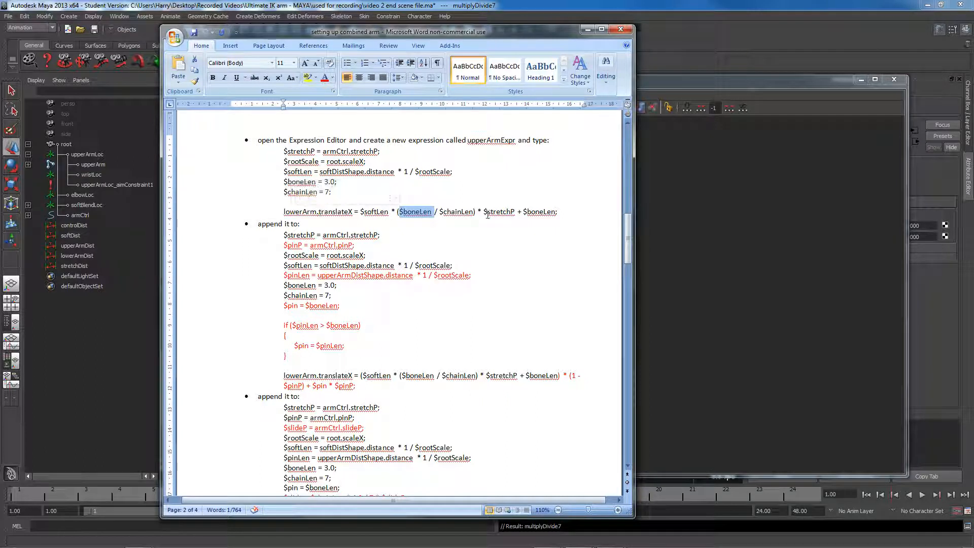
left_click_drag(557, 213, 363, 214)
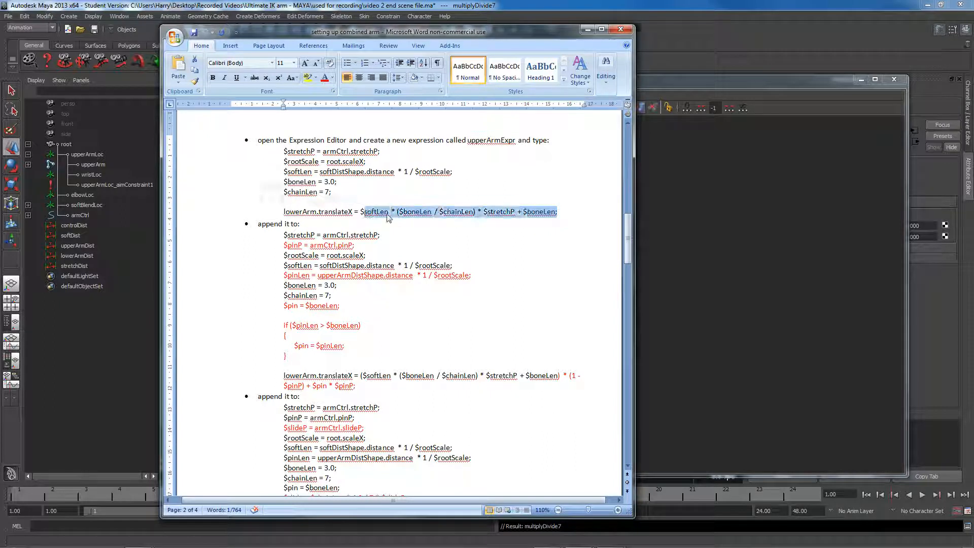
left_click(428, 212)
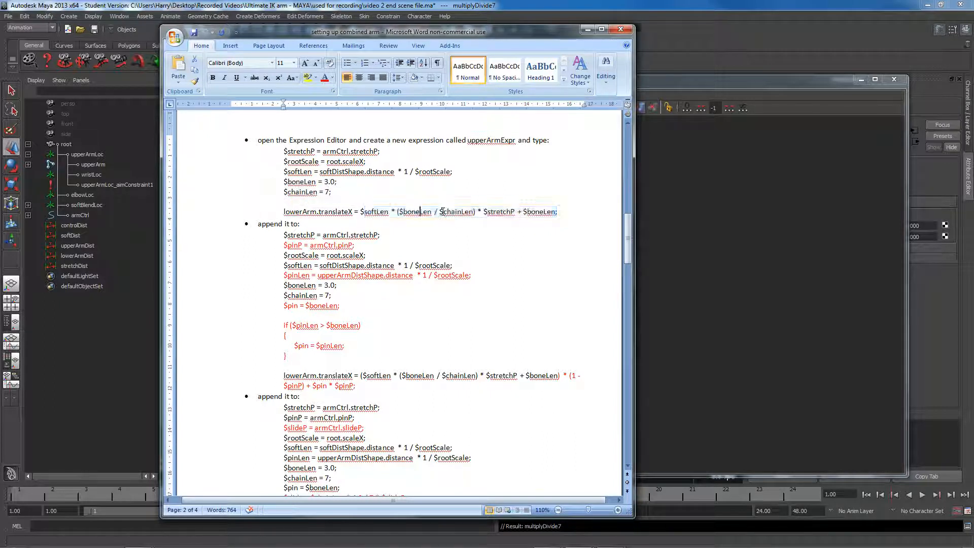
left_click_drag(428, 212, 408, 212)
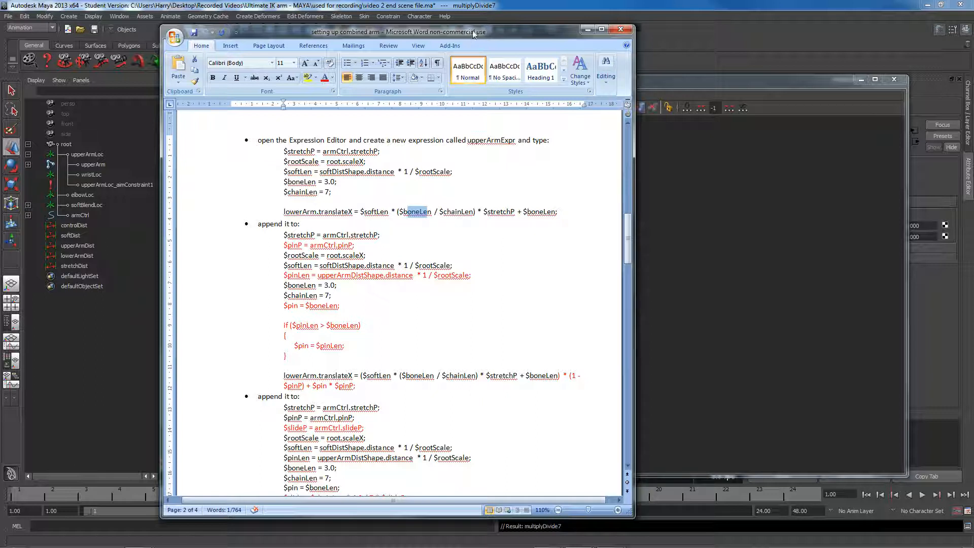
left_click_drag(475, 34, 0, 30)
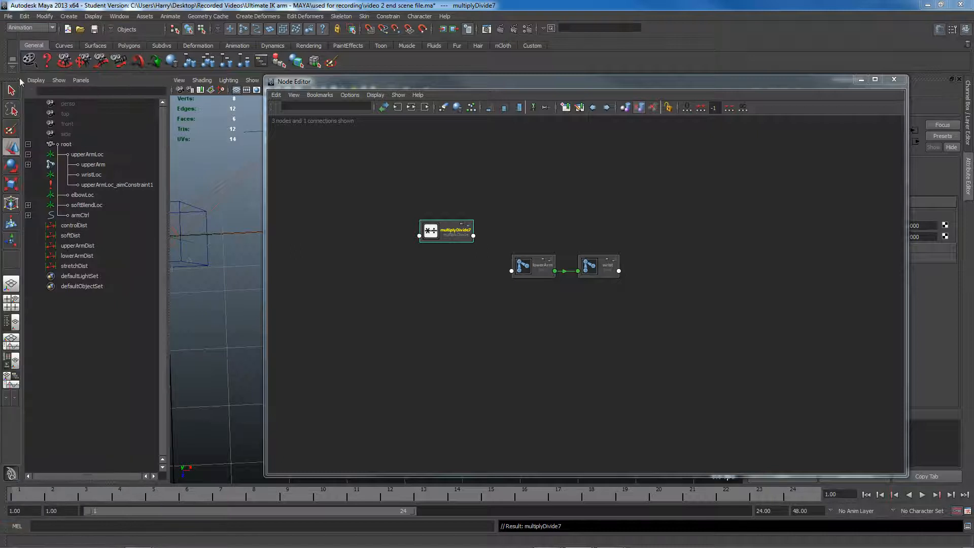
Set the new multiplyDivide node to Divide, with 3 as Input 1 X and 7 as Input 2 X.
left_click_drag(455, 227, 448, 202)
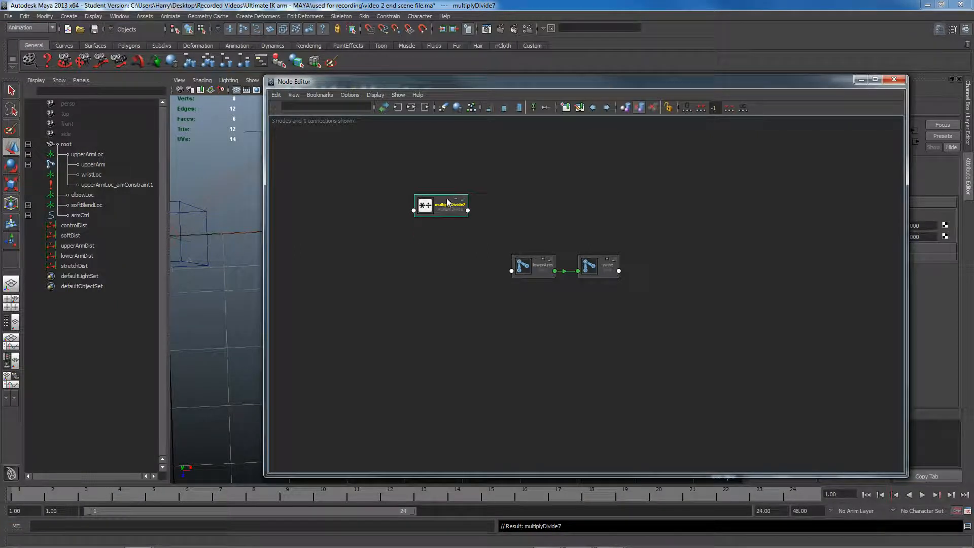
left_click_drag(616, 77, 462, 77)
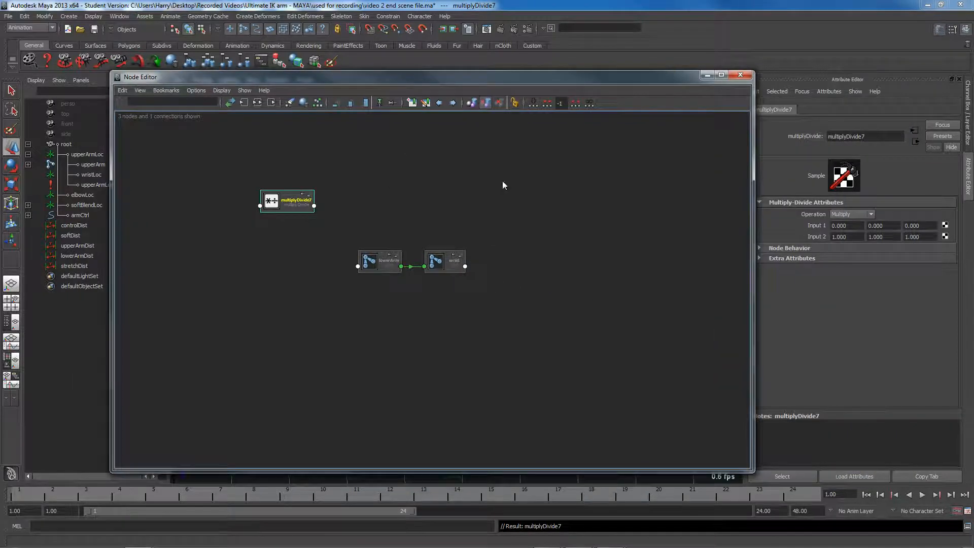
left_click(851, 215)
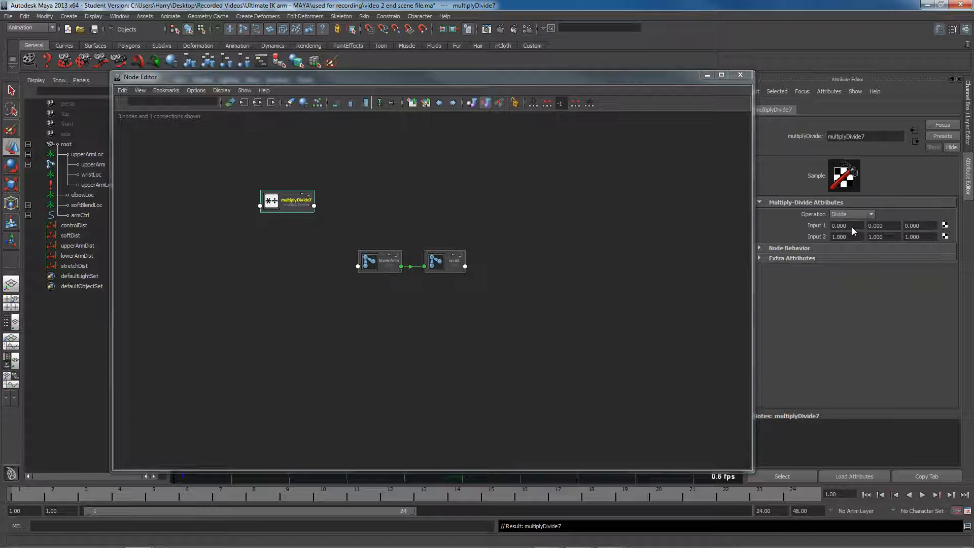
type("3")
key("Tab")
key("Tab")
key("Tab")
type("7.000")
Rename the dividing node as divide_3_by_7 and shift it slightly in the graph.
middle_click_drag(322, 192, 372, 206, "alt")
right_click_drag(372, 206, 391, 208, "alt")
left_click_drag(343, 196, 355, 198)
double_click(357, 211)
double_click(343, 213)
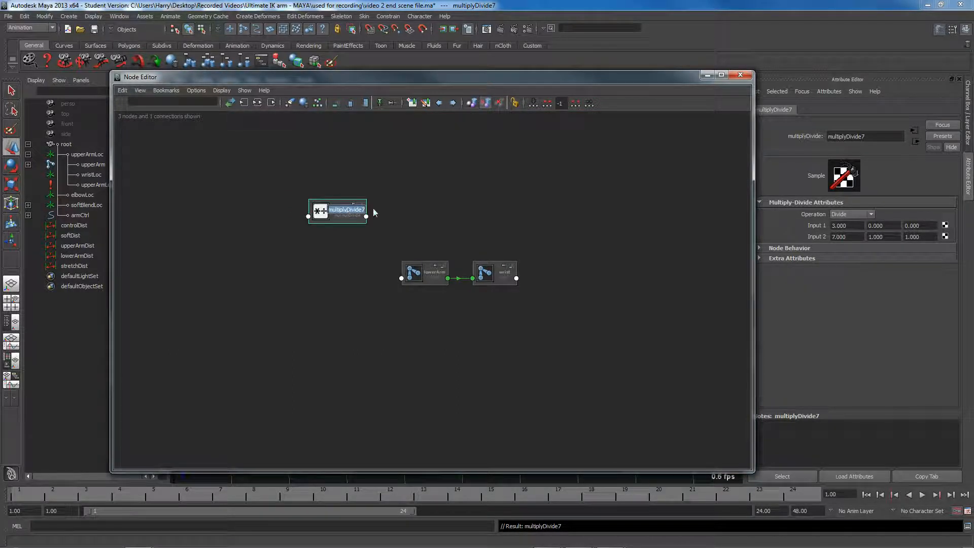
type("divide_3_by_7")
key("Return")
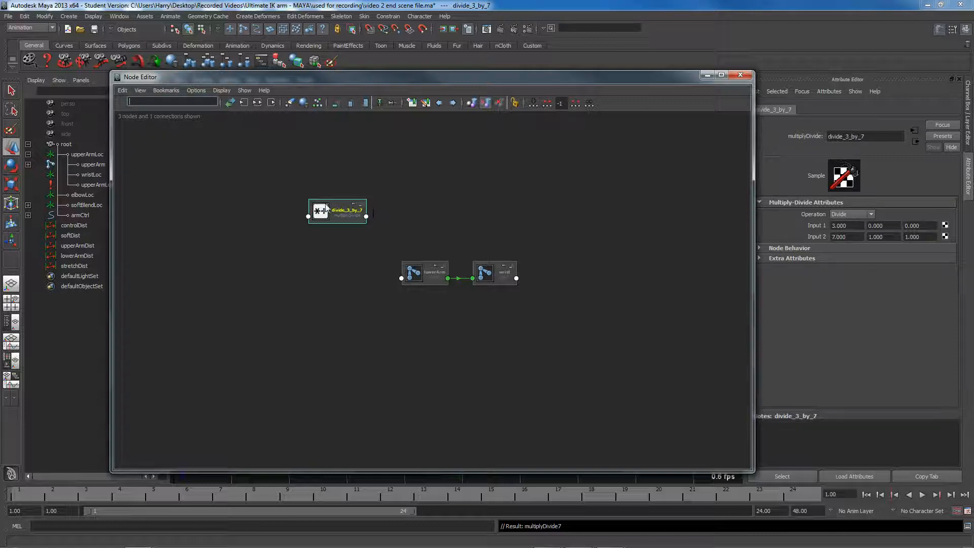
left_click_drag(337, 204, 353, 210)
Check the $softLen term of the lowerArm.translateX formula in the Word document.
left_click_drag(0, 42, 454, 44)
left_click_drag(399, 220, 287, 222)
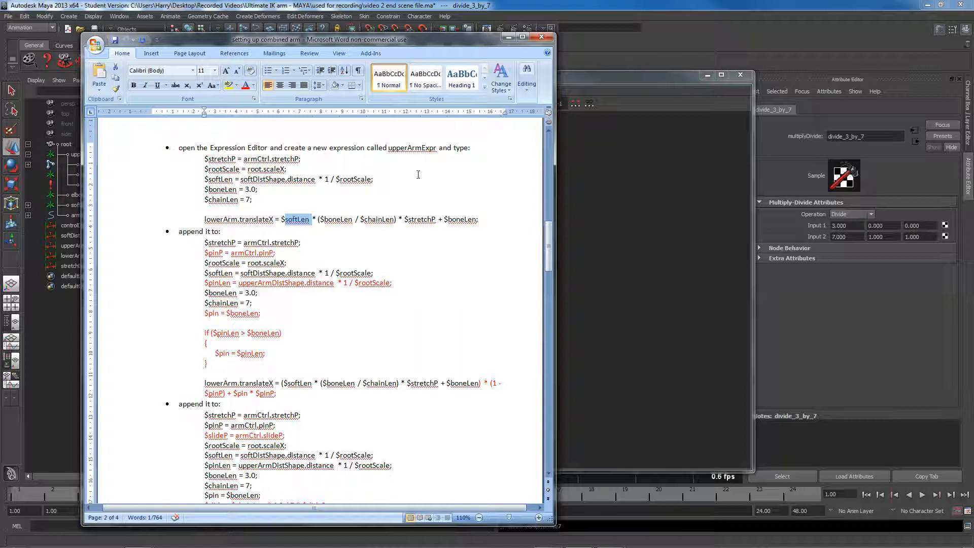
left_click_drag(400, 39, 0, 73)
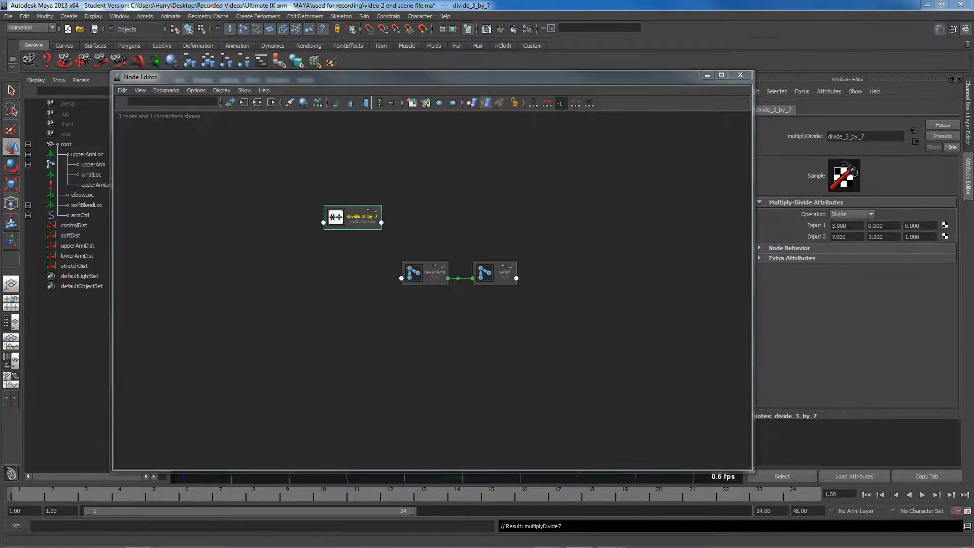
Display shape nodes in the Outliner and add softDistShape and root to the node graph.
left_click_drag(269, 81, 354, 77)
left_click(80, 236)
left_click(36, 80)
left_click(53, 109)
left_click(29, 255)
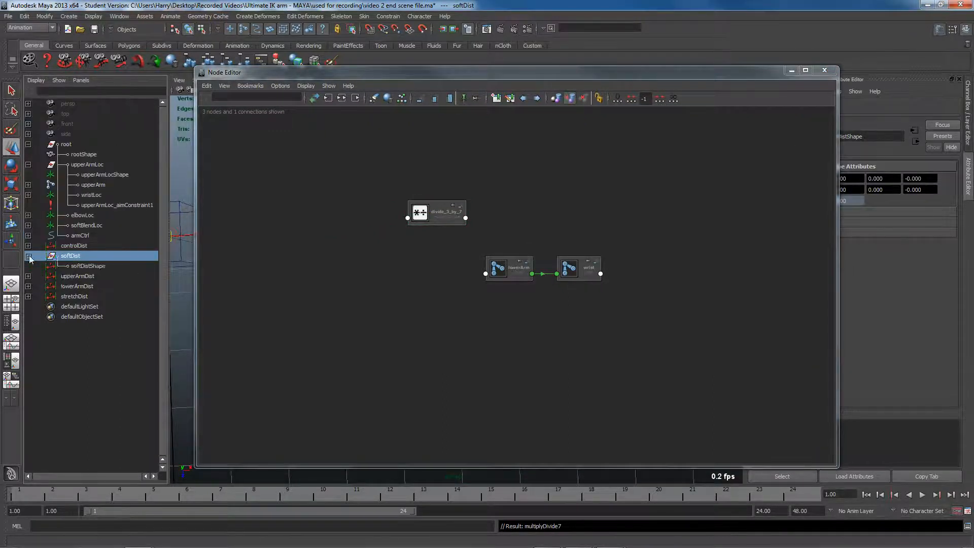
left_click(81, 268)
middle_click_drag(85, 270, 267, 254)
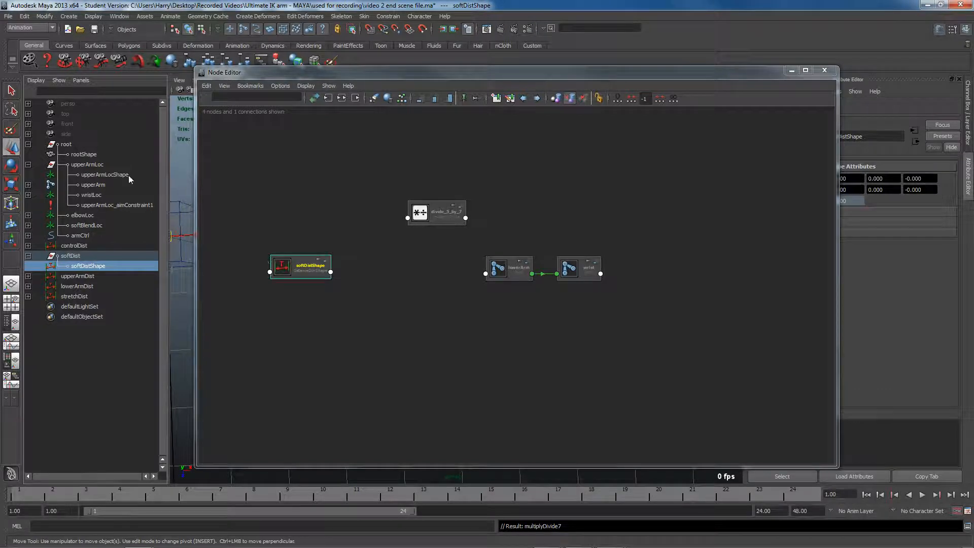
left_click(66, 145)
middle_click_drag(69, 147, 273, 177)
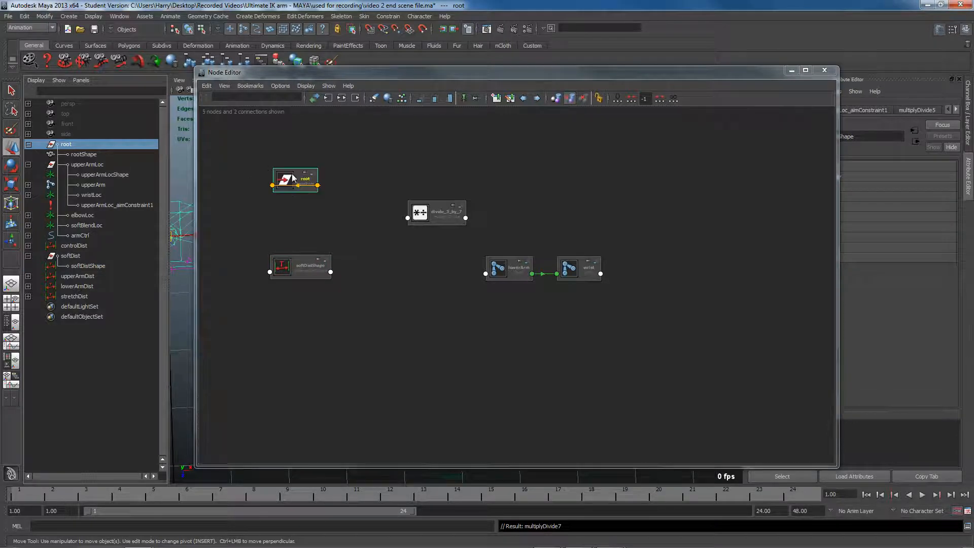
Move divide_3_by_7 aside and create another multiplyDivide node between root and the lowerArm joint.
left_click(437, 212)
left_click_drag(438, 212, 465, 187)
key("Tab")
type("multiplyDivide")
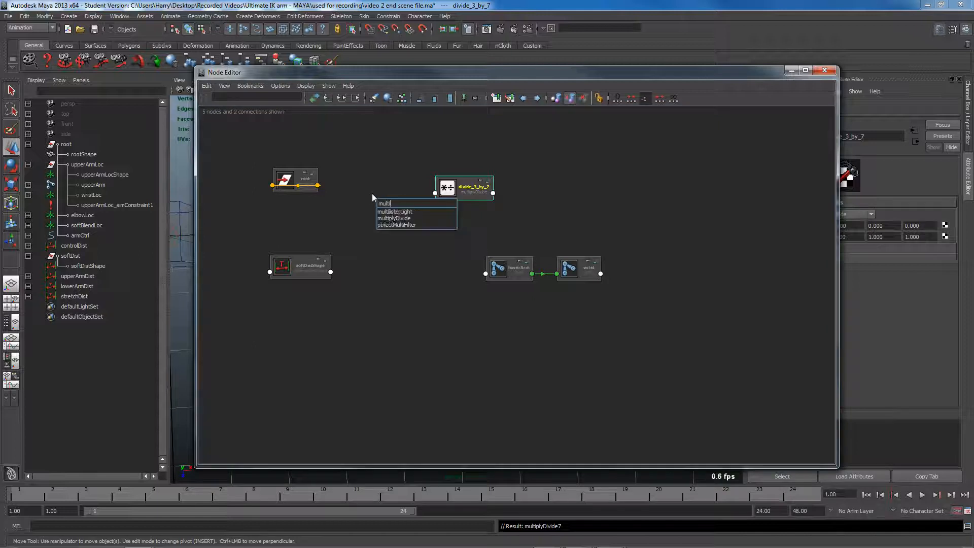
key("Return")
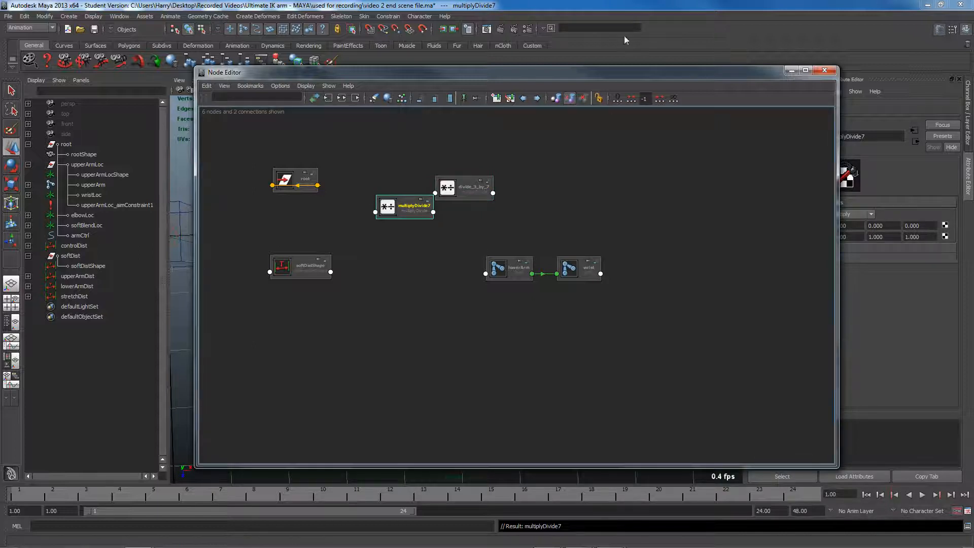
Set the new multiplyDivide7 node's operation and first input for the 1 / $rootScale term.
left_click_drag(636, 77, 603, 79)
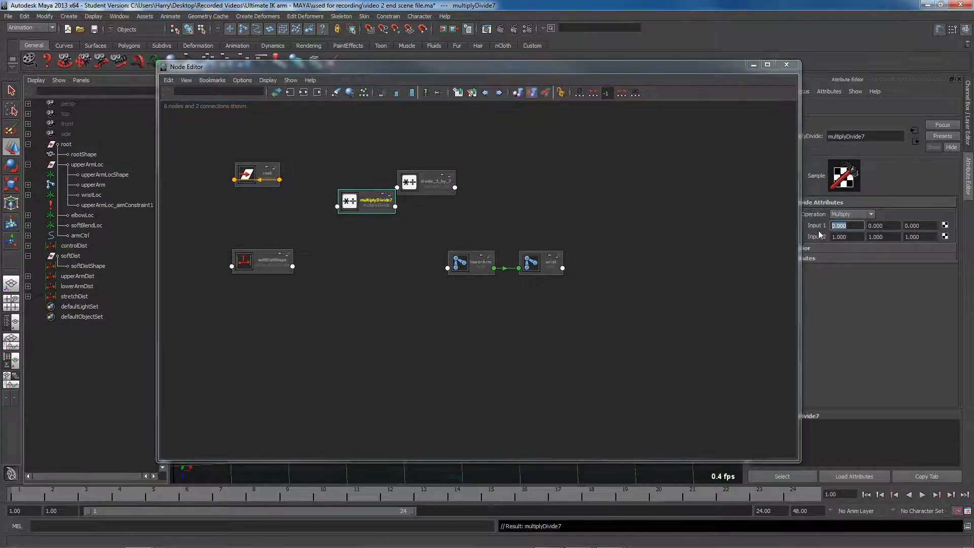
left_click(848, 214)
left_click(847, 236)
Connect root's Scale X to multiplyDivide7's Input 2X and place that node closer to root.
left_click(282, 185)
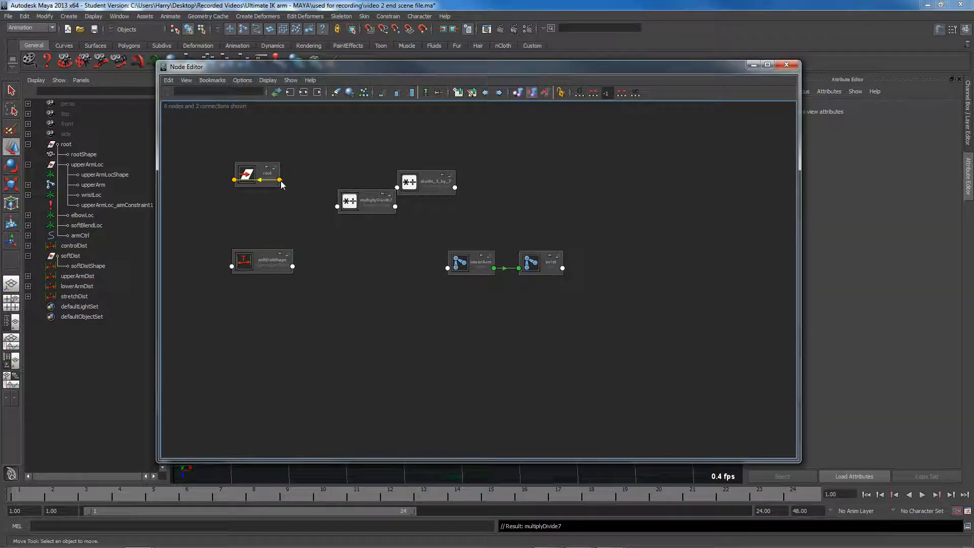
left_click_drag(282, 183, 283, 198)
left_click(290, 198)
scroll(340, 208, "up", 2)
middle_click_drag(340, 208, 391, 232, "alt")
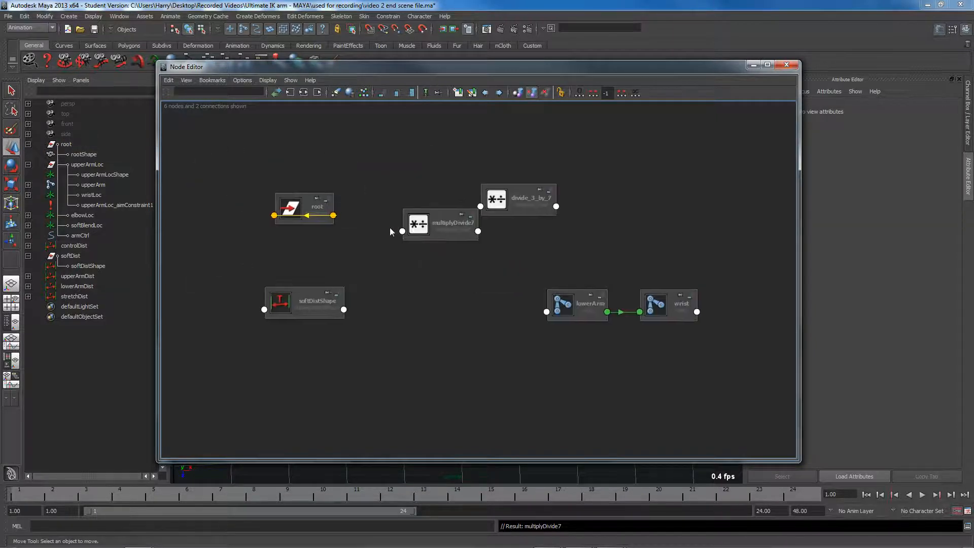
left_click(333, 221)
mouse_move(372, 284)
left_click(421, 284)
left_click(403, 232)
mouse_move(419, 247)
left_click(471, 249)
left_click_drag(454, 229, 406, 235)
Create another multiplyDivide node and connect softDistShape's Distance to its Input 1X.
key("Tab")
type("multiplyDivide")
key("Down")
key("Return")
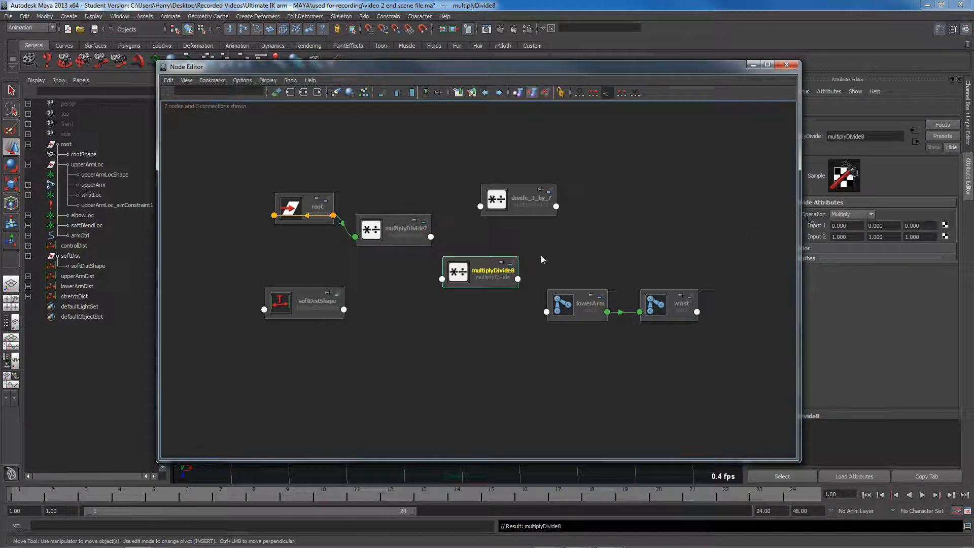
left_click(344, 309)
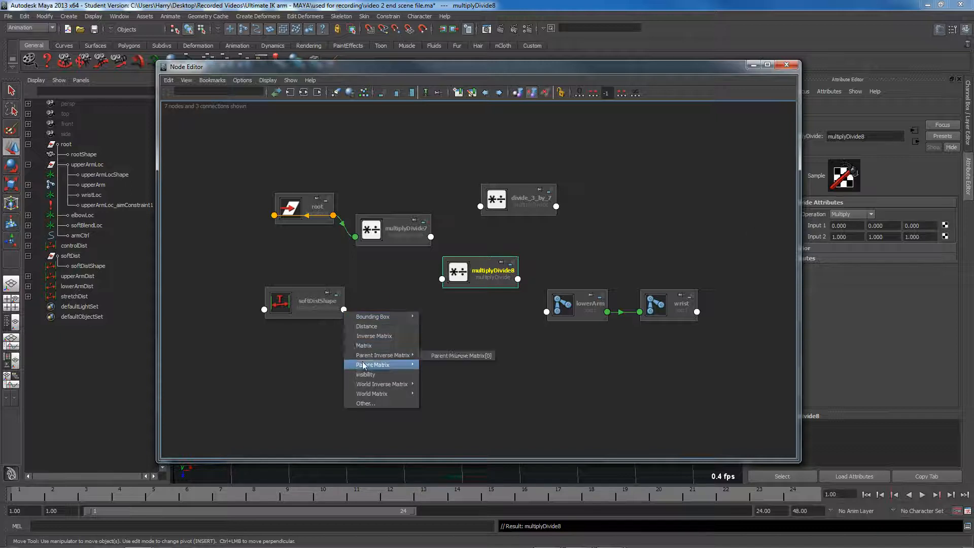
left_click(370, 337)
left_click(442, 279)
mouse_move(462, 286)
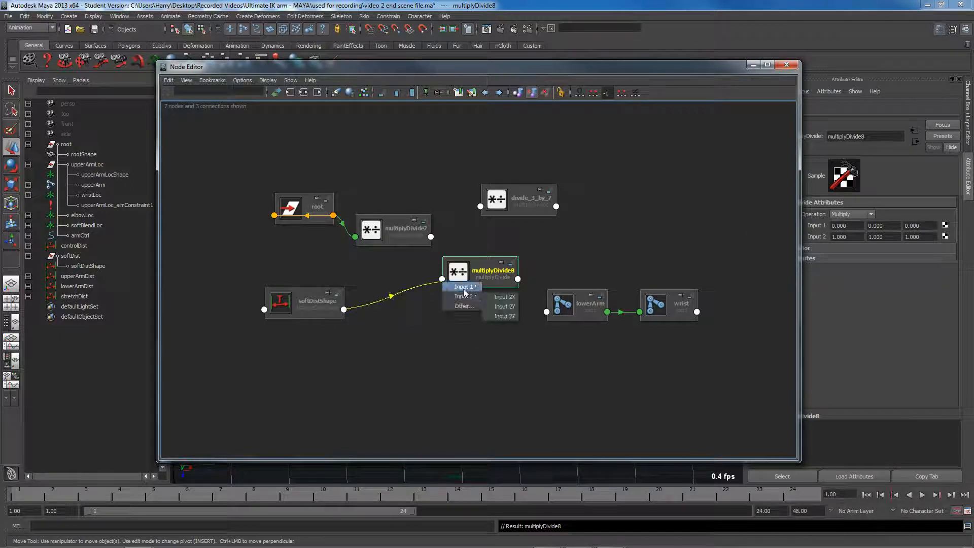
left_click(505, 287)
Connect multiplyDivide7's Output X to multiplyDivide8's Input 2X and shift multiplyDivide8 slightly.
left_click(431, 236)
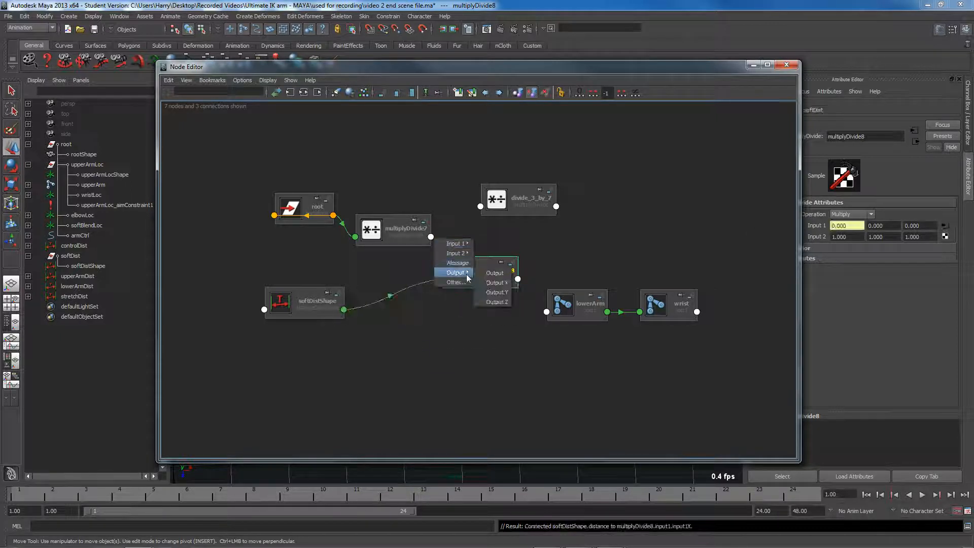
left_click(493, 284)
left_click(442, 278)
mouse_move(474, 297)
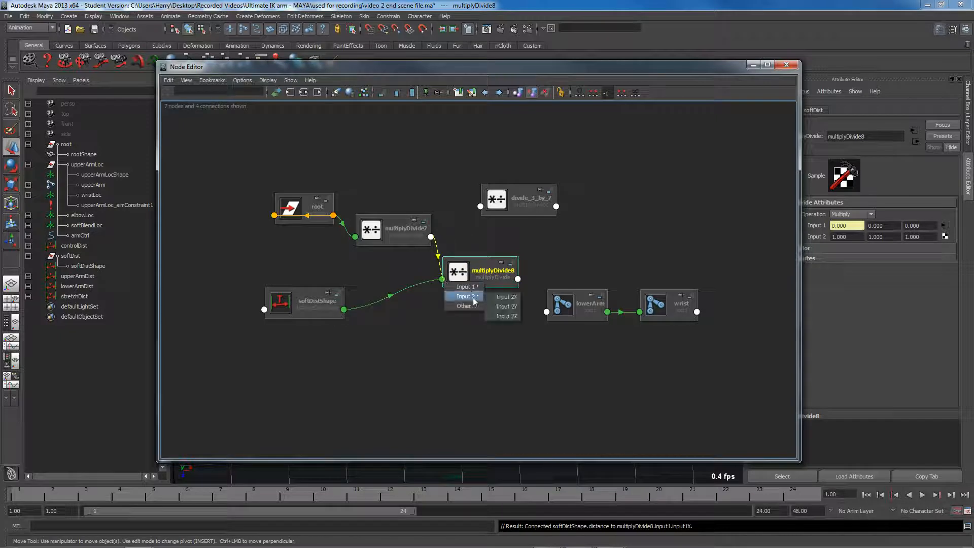
left_click(506, 297)
left_click_drag(497, 263, 503, 252)
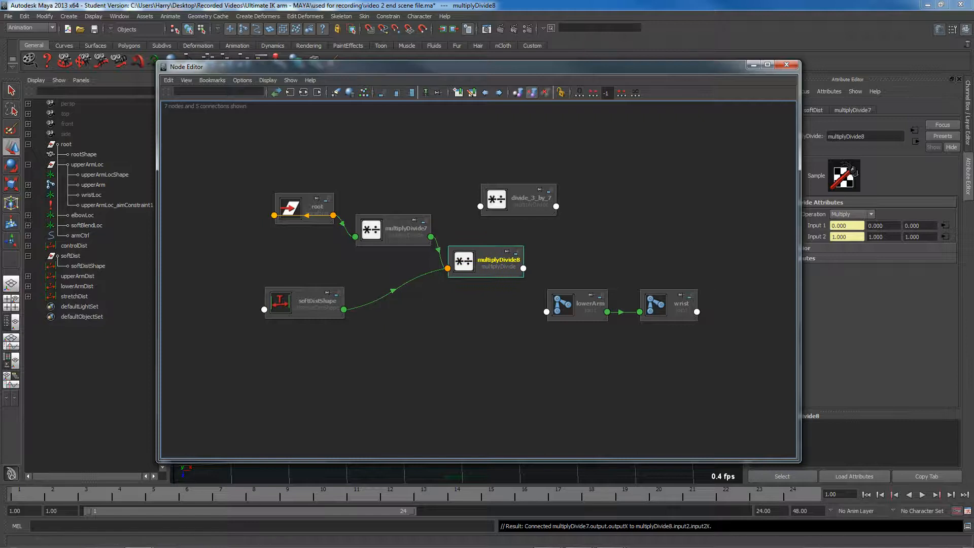
Move divide_3_by_7 and the arm joints aside, then create a multiplyDivide node for multiplying $softLen by $boneLen / $chainLen.
key("alt+Tab")
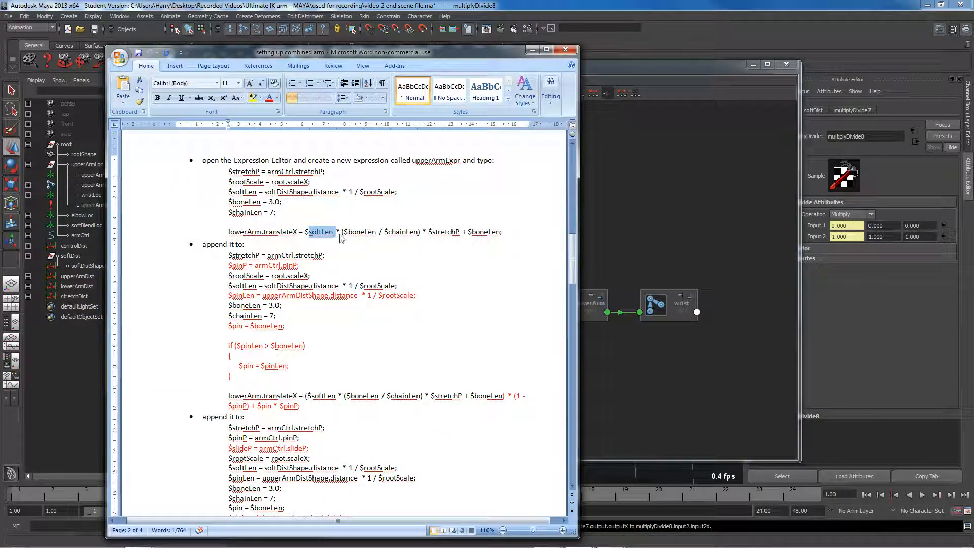
left_click_drag(411, 53, 0, 64)
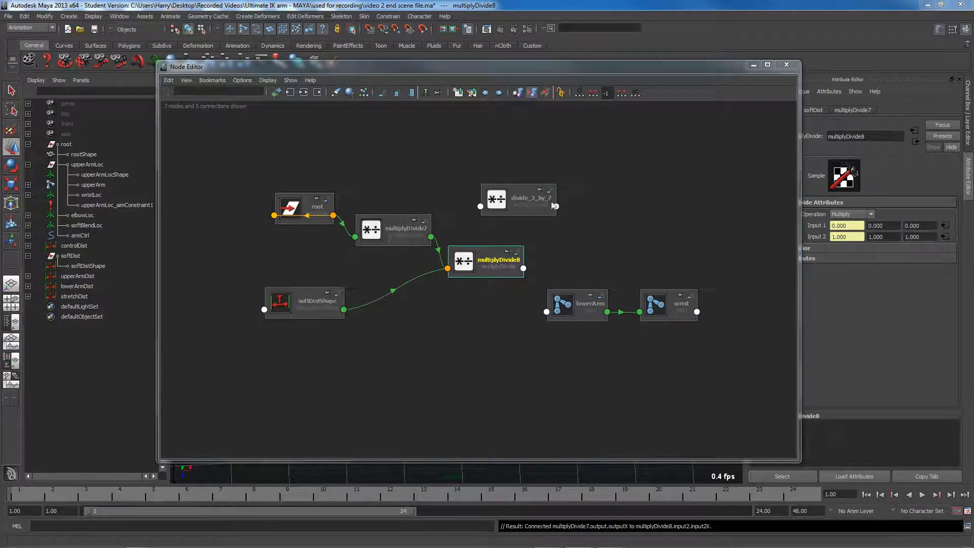
left_click_drag(529, 192, 504, 177)
left_click_drag(708, 358, 751, 327)
key("Tab")
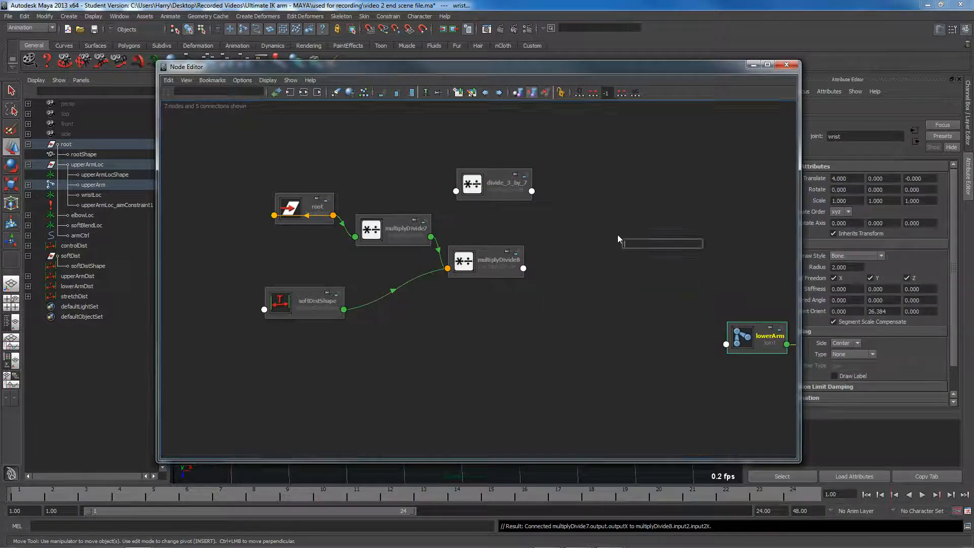
type("multi")
key("Down")
key("Down")
key("Return")
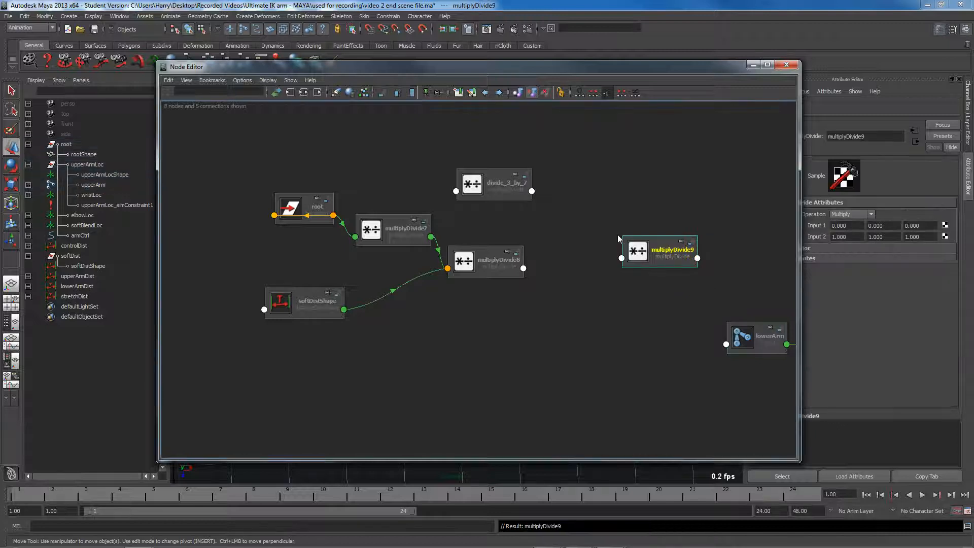
left_click_drag(649, 246, 634, 234)
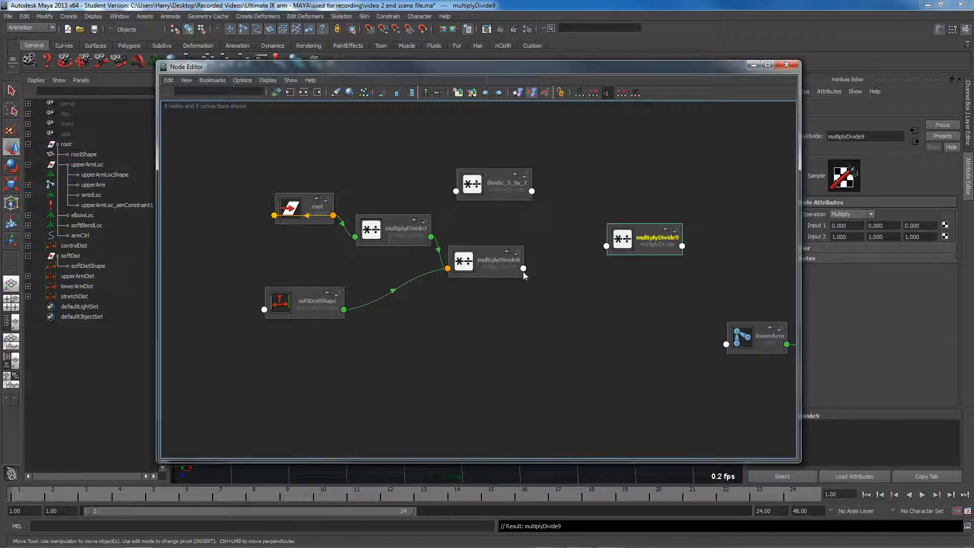
Connect multiplyDivide8's Output X to multiplyDivide9's Input 1X.
left_click(525, 271)
mouse_move(547, 304)
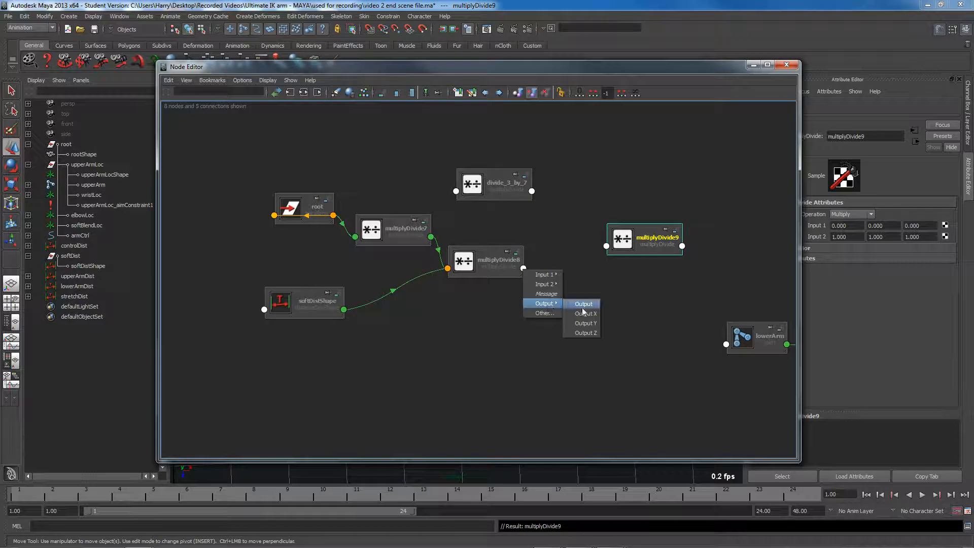
left_click(585, 303)
left_click(606, 245)
mouse_move(625, 256)
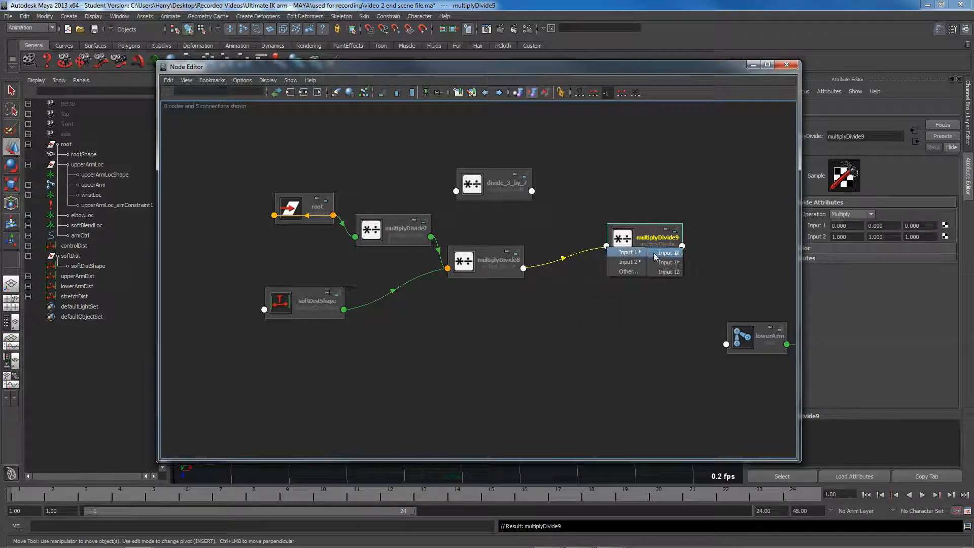
left_click(660, 256)
Connect divide_3_by_7's Output X to multiplyDivide9's Input 2X and move multiplyDivide9 closer to its sources.
left_click(531, 191)
mouse_move(555, 224)
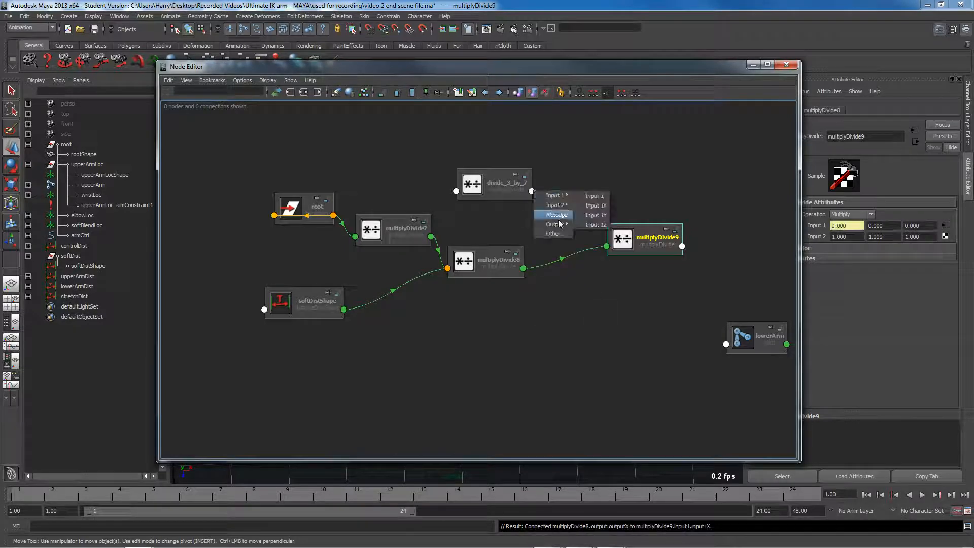
left_click(594, 235)
left_click(606, 246)
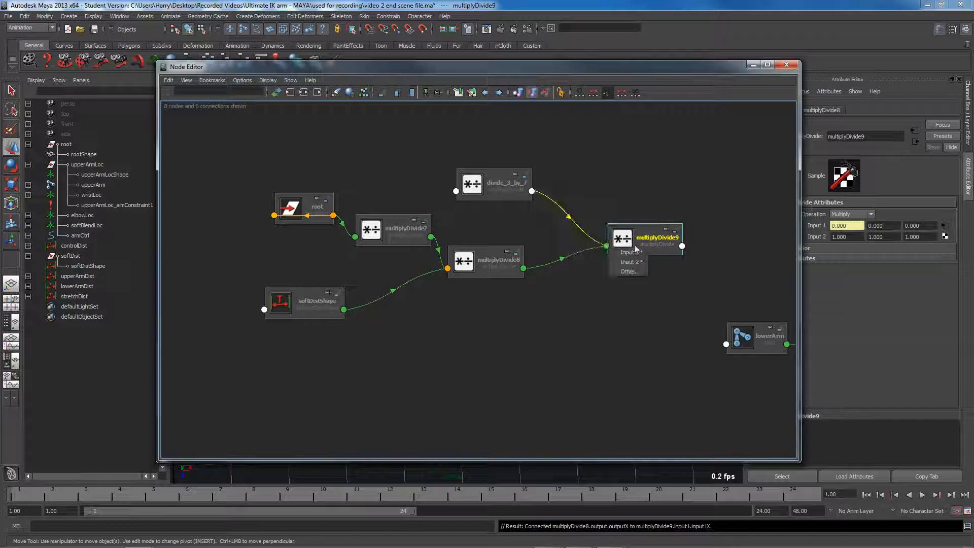
mouse_move(629, 252)
left_click(670, 262)
left_click_drag(656, 236, 629, 219)
Highlight $softLen * ($boneLen / $chainLen) in the Word document and compare that part of the formula with the node graph.
key("alt+Tab")
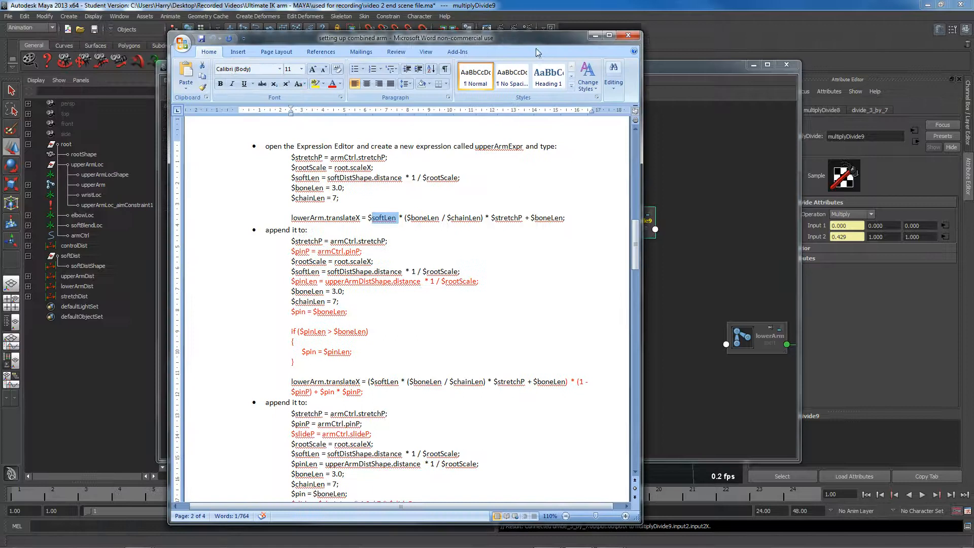
key("Down")
left_click_drag(460, 217, 369, 217)
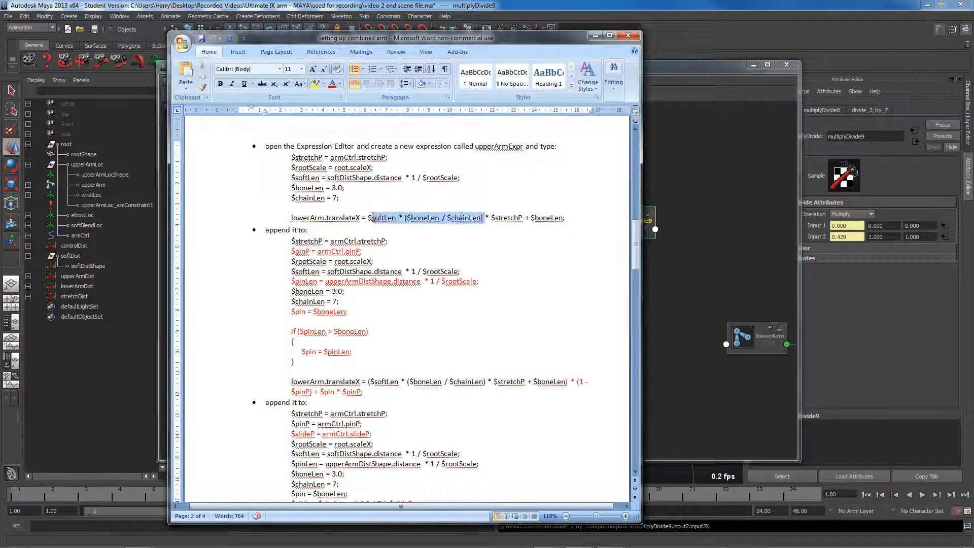
left_click_drag(460, 39, 833, 28)
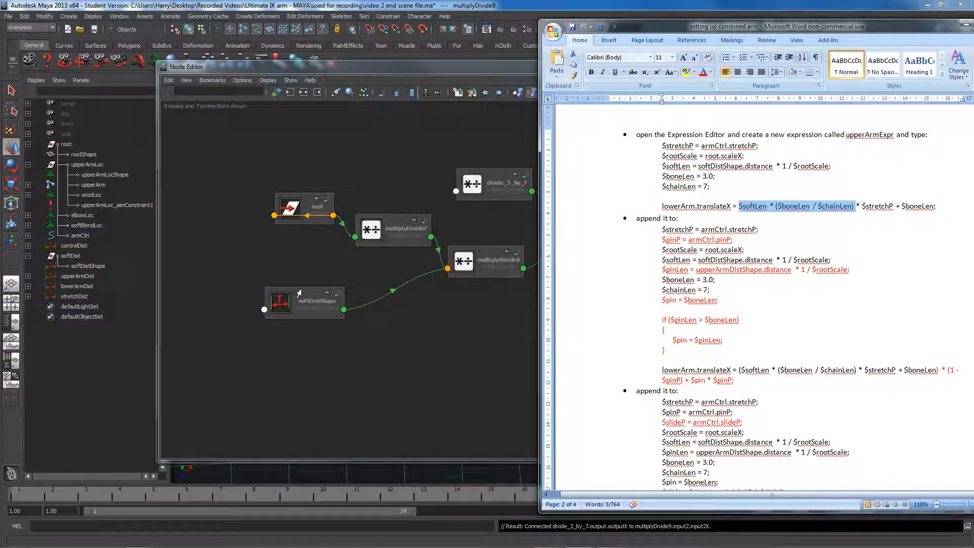
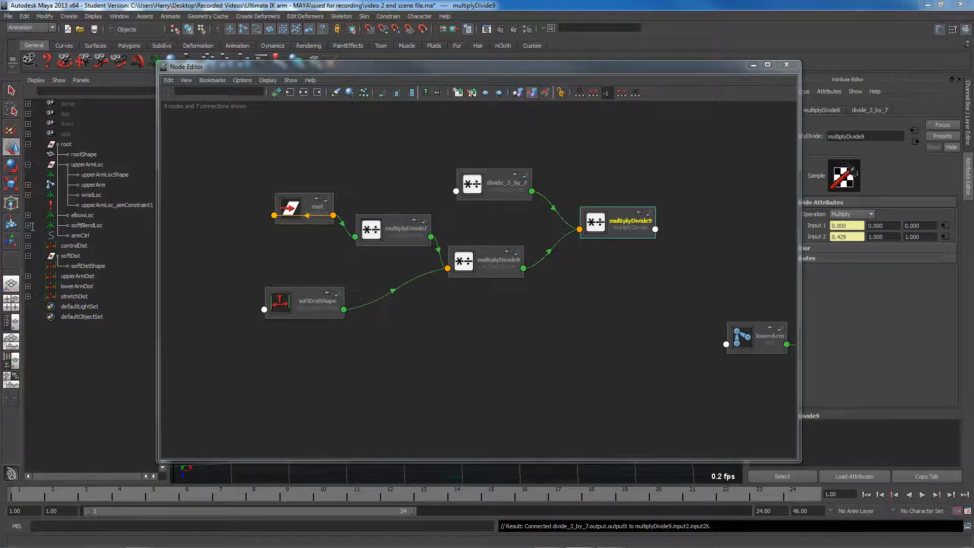
Add armCtrl to the node graph and position it above multiplyDivide9 for the $stretchP term.
left_click(78, 235)
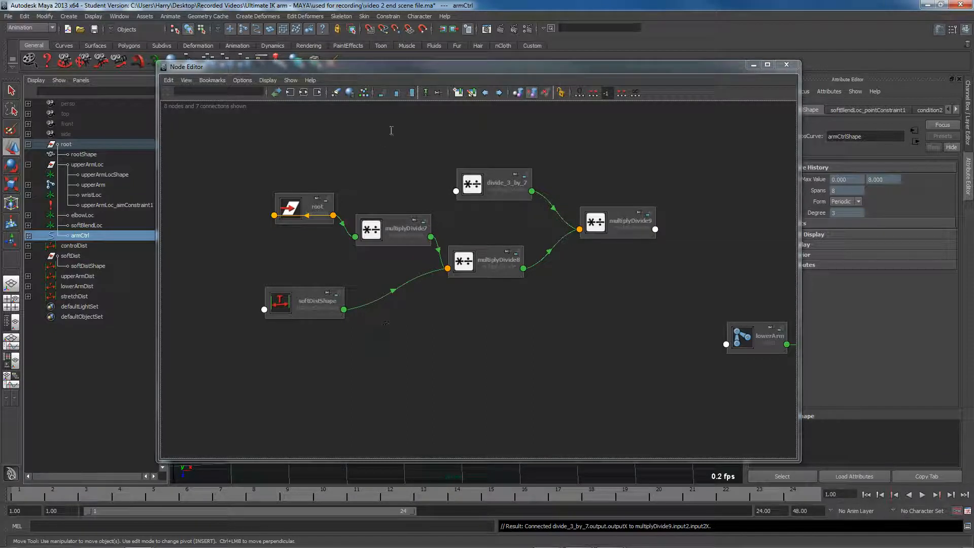
middle_click_drag(391, 131, 394, 132)
middle_click_drag(413, 193, 410, 222, "alt")
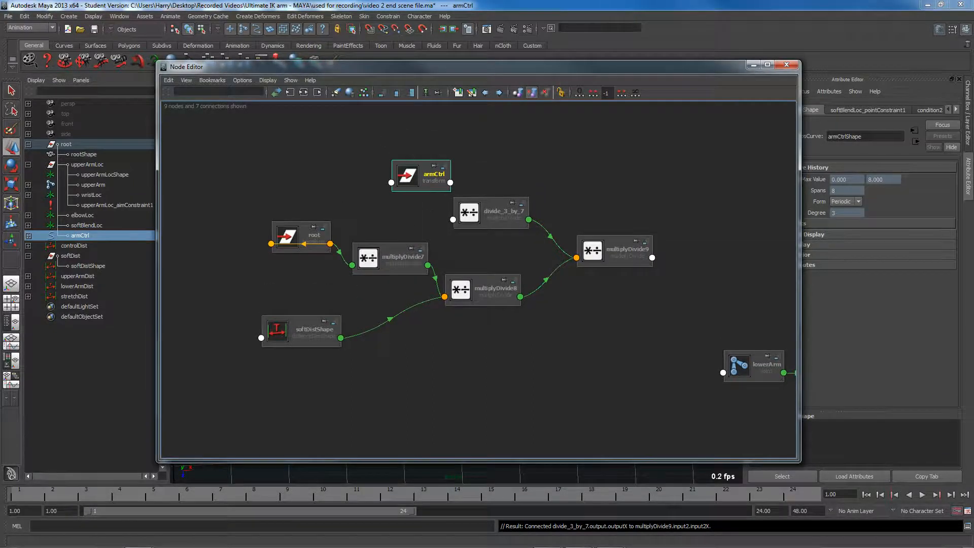
key("alt+Tab")
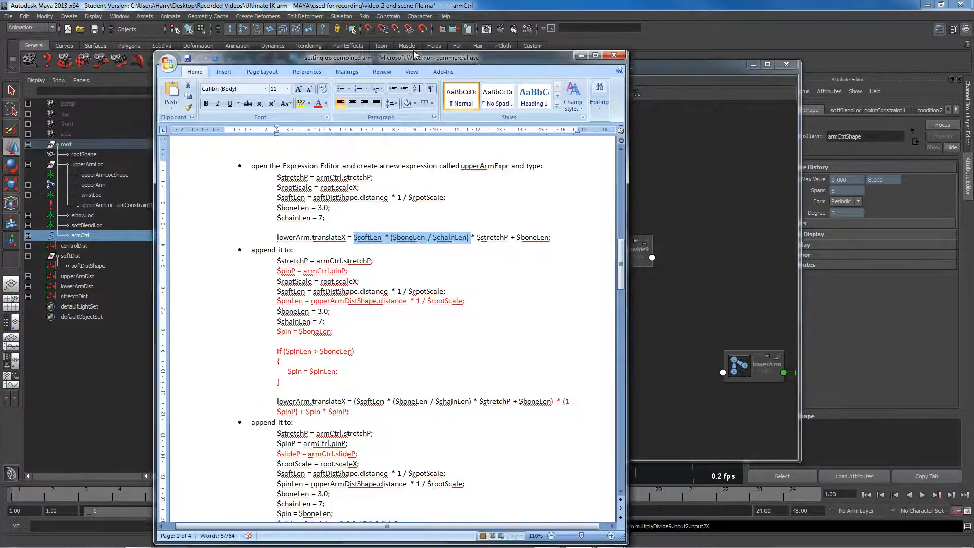
key("alt+Tab")
middle_click_drag(517, 211, 490, 227, "alt")
left_click_drag(389, 188, 586, 170)
middle_click_drag(564, 188, 492, 180, "alt")
Create another multiplyDivide node beside armCtrl and connect multiplyDivide9's Output X to its Input 1X.
key("Tab")
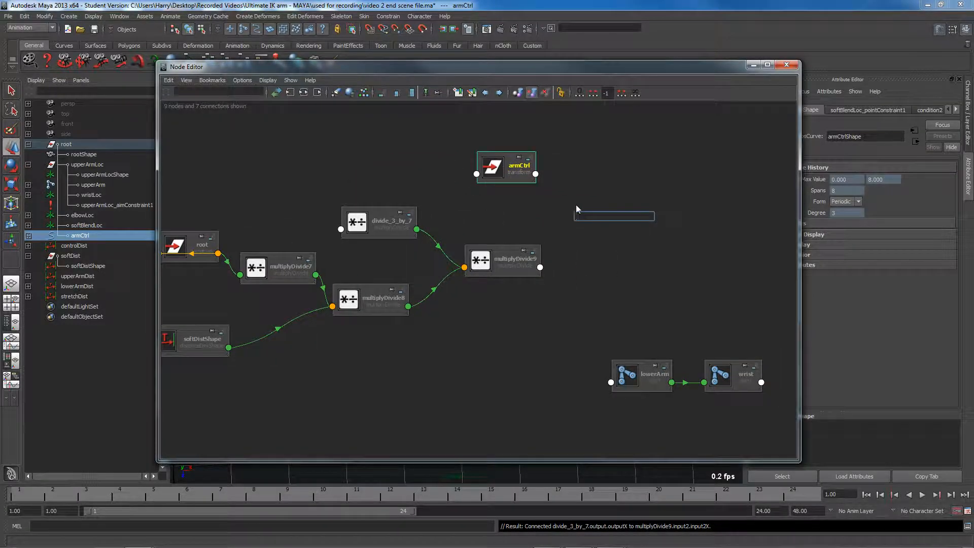
type("multipl")
key("Return")
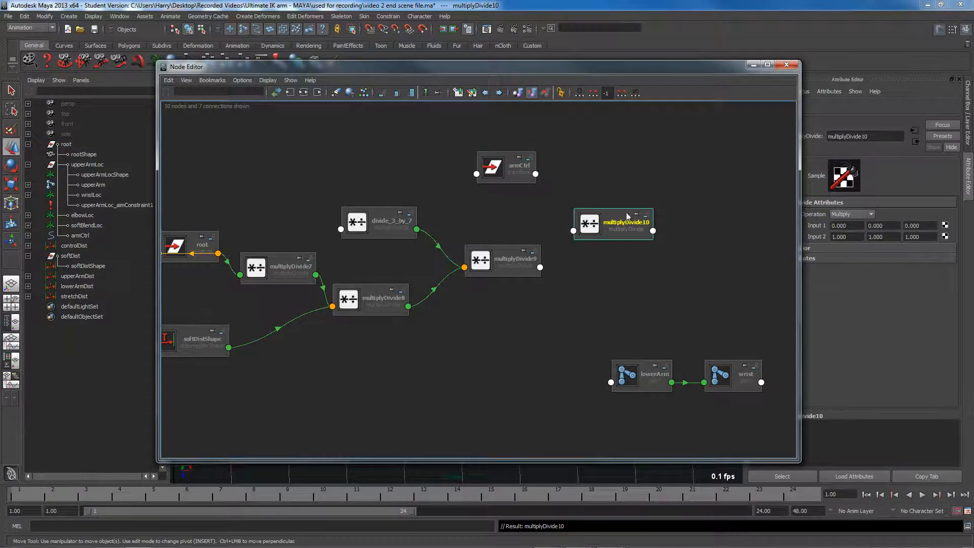
left_click_drag(628, 216, 630, 205)
left_click(540, 267)
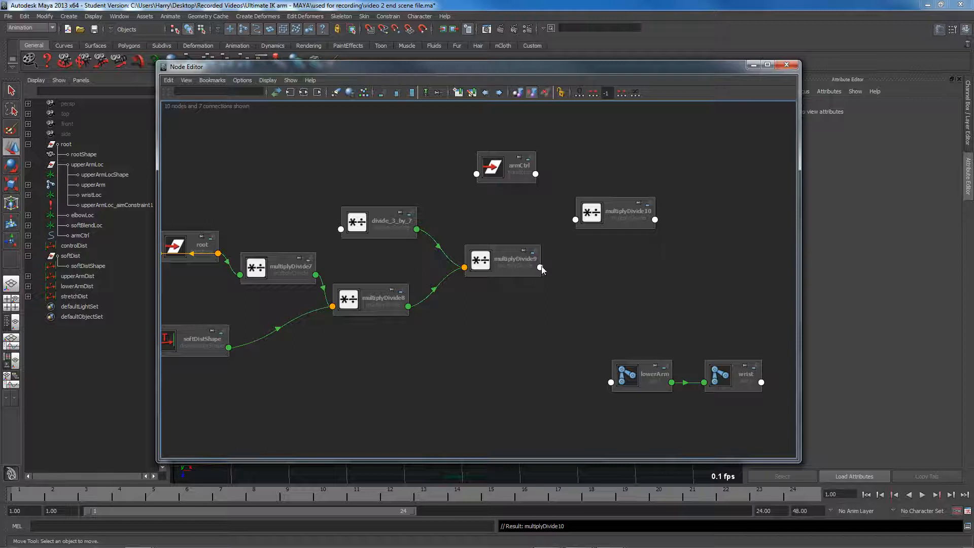
mouse_move(558, 299)
left_click(598, 308)
left_click(575, 220)
mouse_move(599, 231)
left_click(632, 226)
Connect armCtrl's stretchP attribute to multiplyDivide10's Input 2X and nudge multiplyDivide10 slightly.
left_click(536, 174)
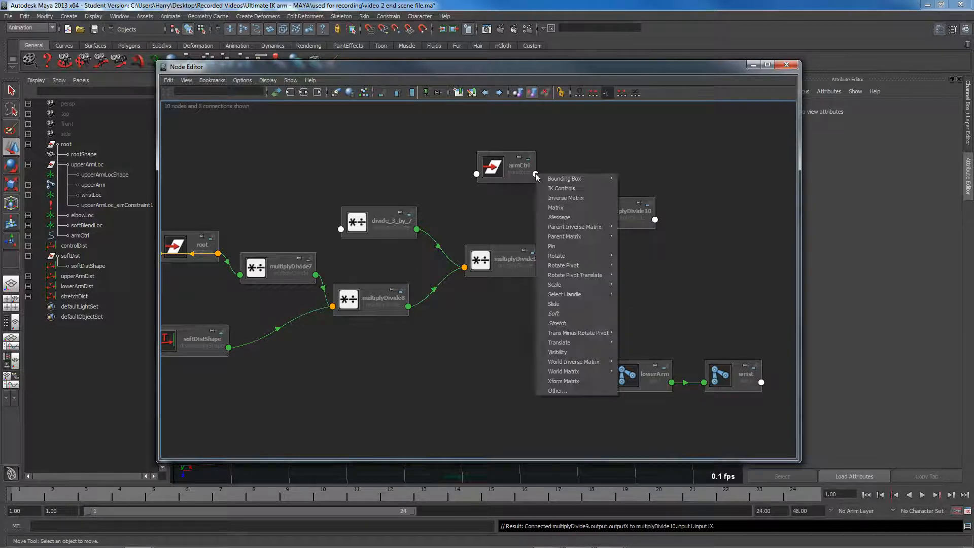
left_click(571, 324)
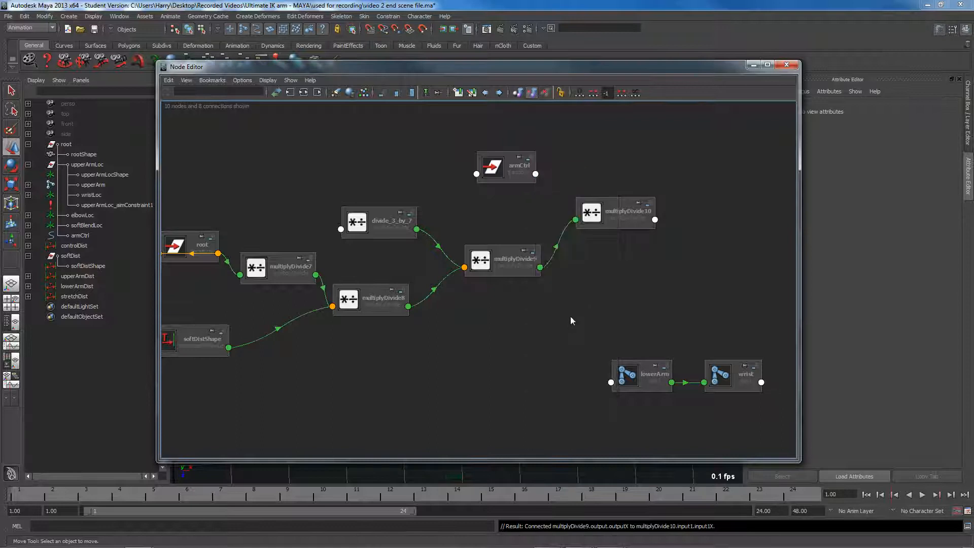
left_click(575, 220)
mouse_move(599, 236)
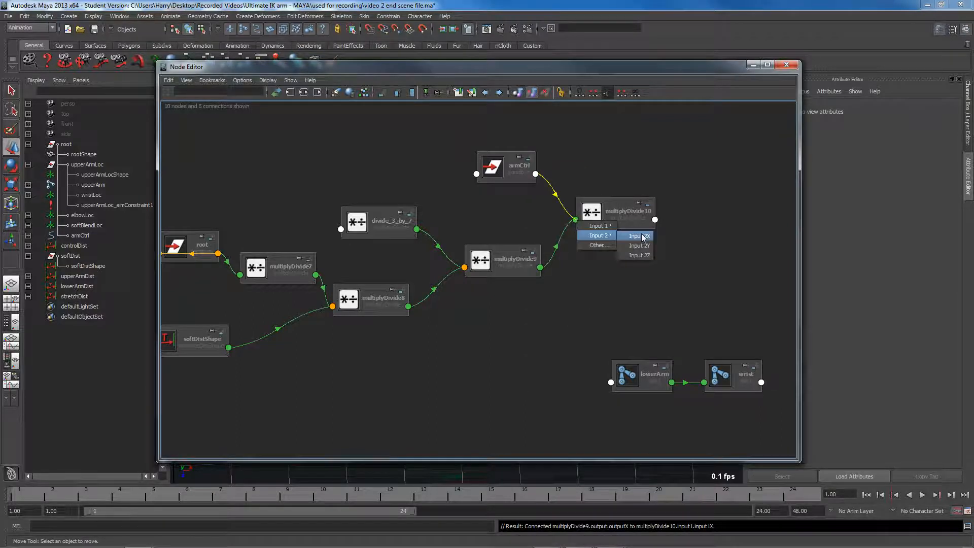
left_click(642, 237)
left_click(626, 203)
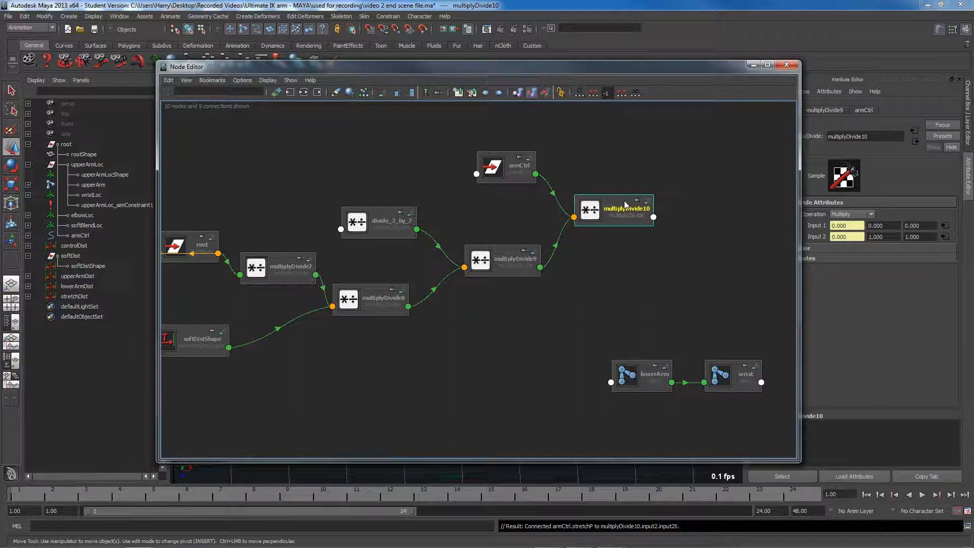
Create a plusMinusAverage node after multiplyDivide10 for adding $boneLen.
middle_click_drag(623, 248, 488, 257, "alt")
key("Tab")
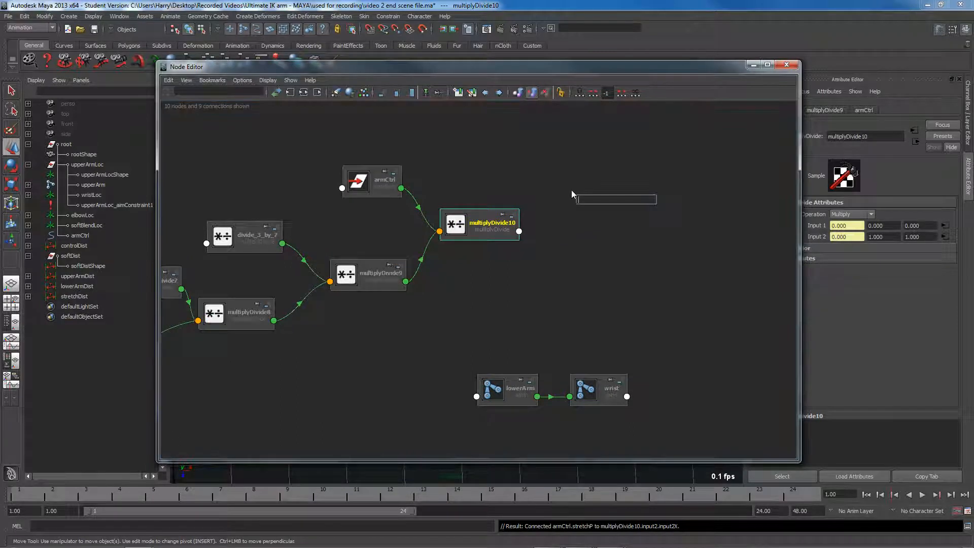
type("plusm")
key("Down")
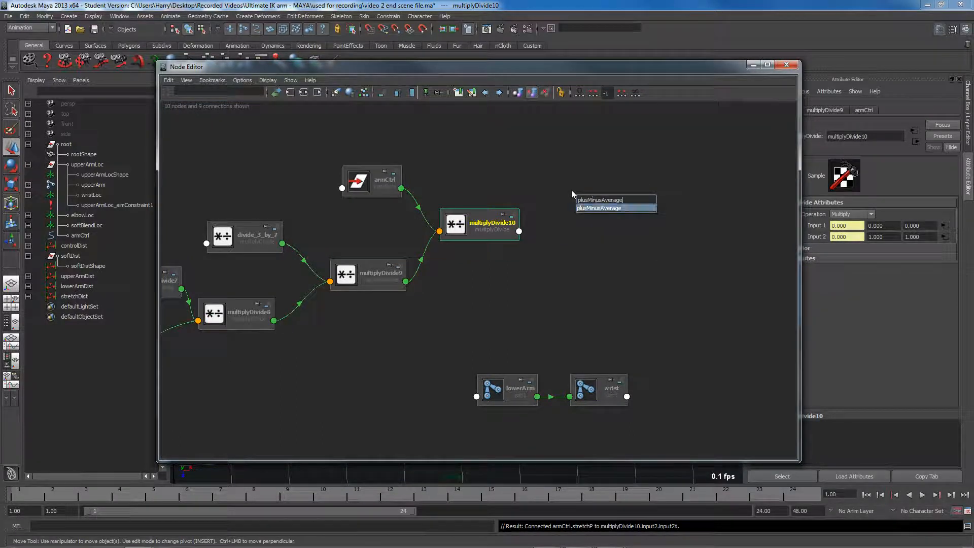
key("Return")
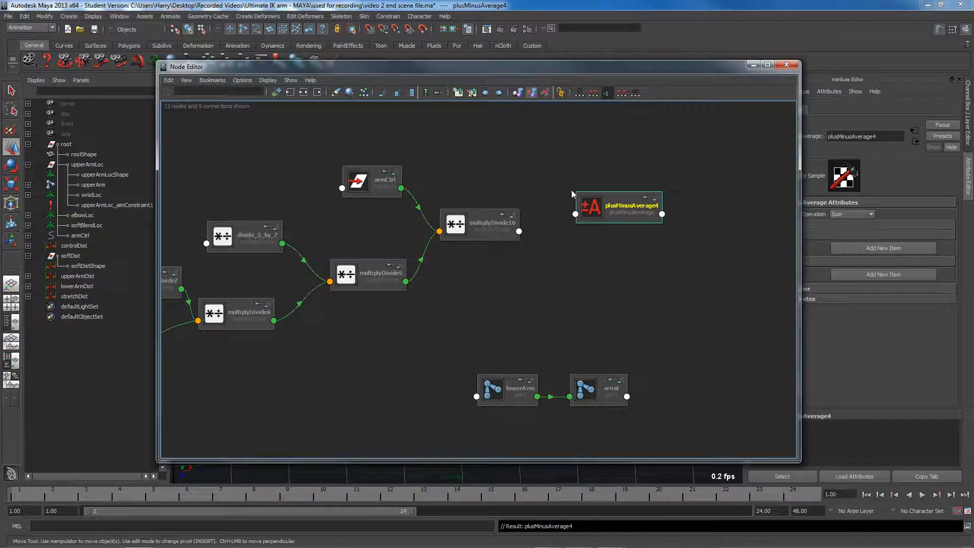
Shift plusMinusAverage4 slightly and connect multiplyDivide10's Output X to its first Input 1D entry.
middle_click_drag(638, 247, 561, 251, "alt")
left_click_drag(555, 210, 577, 201)
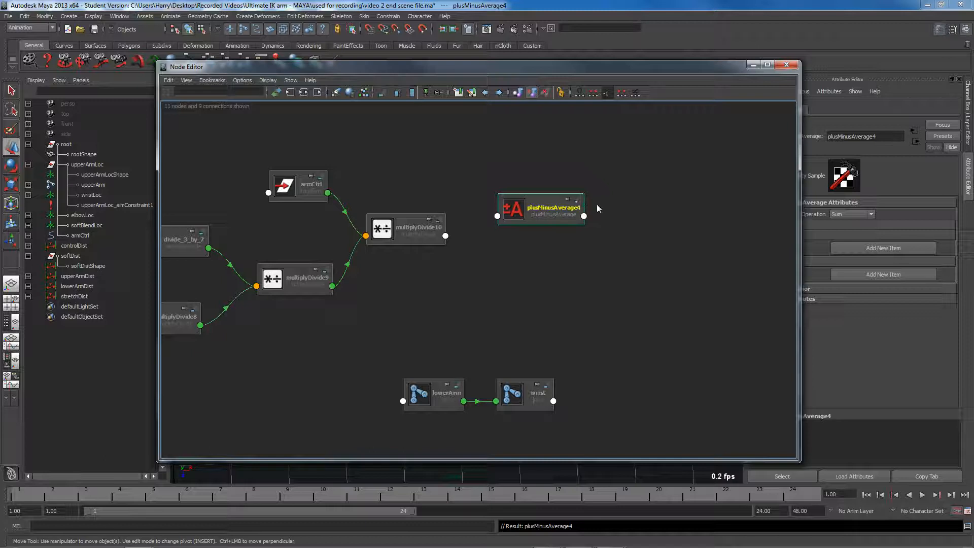
left_click(575, 201)
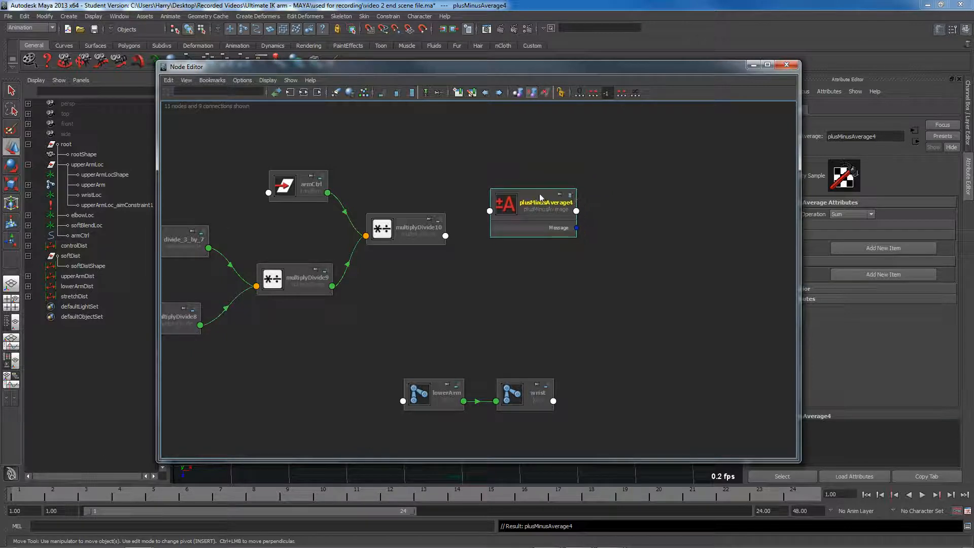
left_click(445, 235)
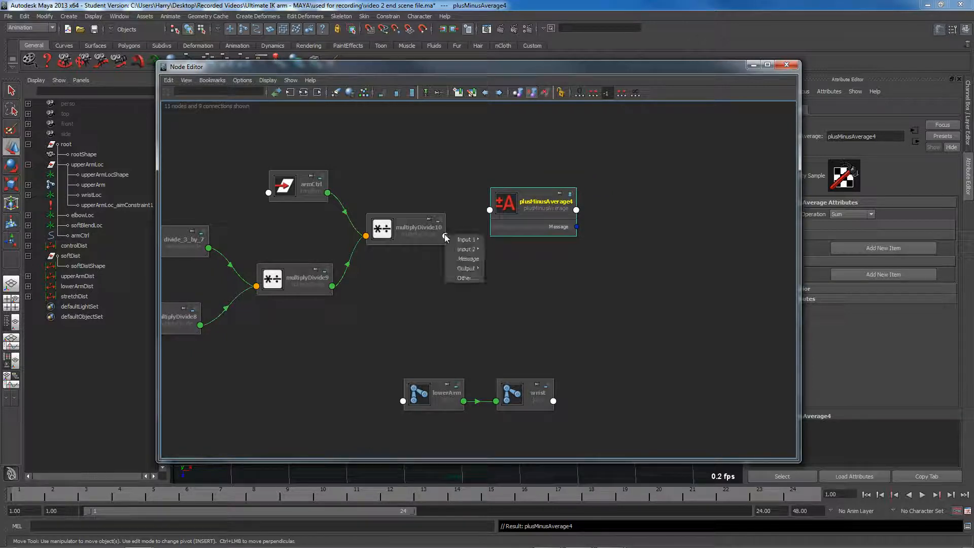
mouse_move(467, 269)
left_click(504, 269)
left_click(490, 210)
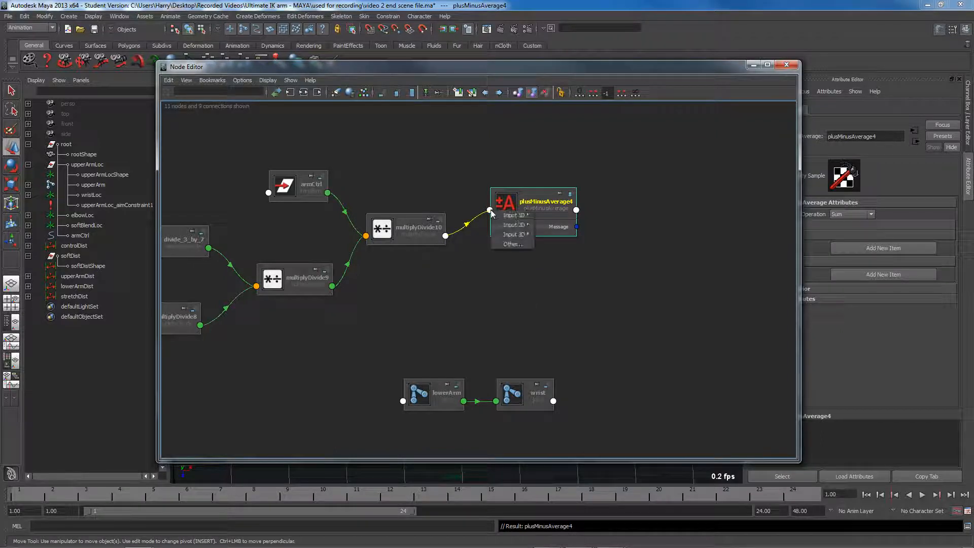
mouse_move(511, 215)
left_click(551, 215)
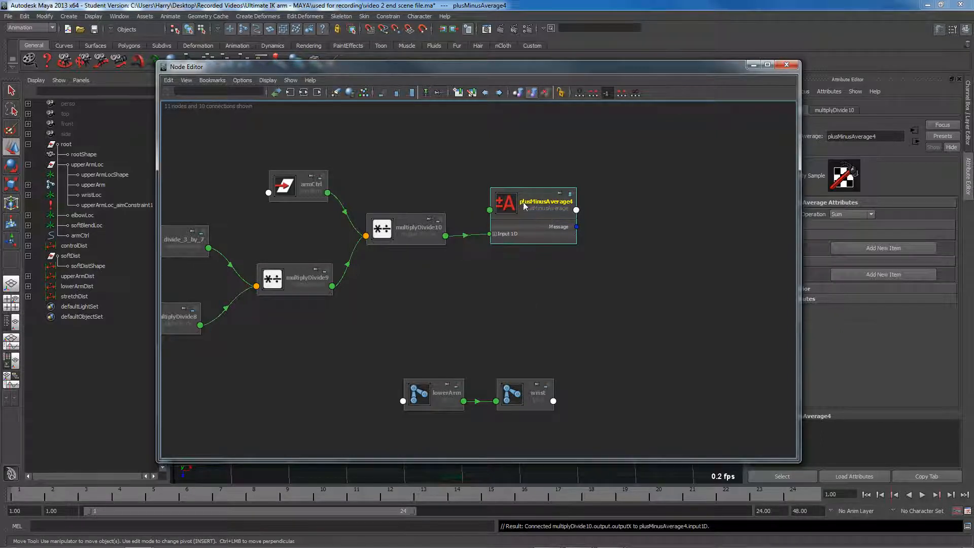
Expose a second Input 1D entry on plusMinusAverage4 by connecting multiplyDivide10's Output X to Input 1D[1] and disconnecting it again.
left_click(494, 234)
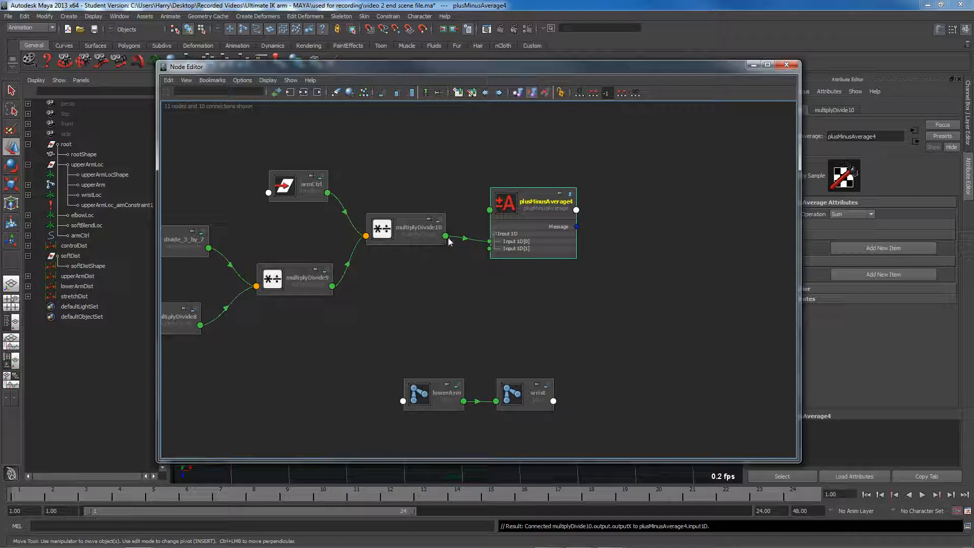
left_click(445, 236)
mouse_move(467, 271)
left_click(508, 281)
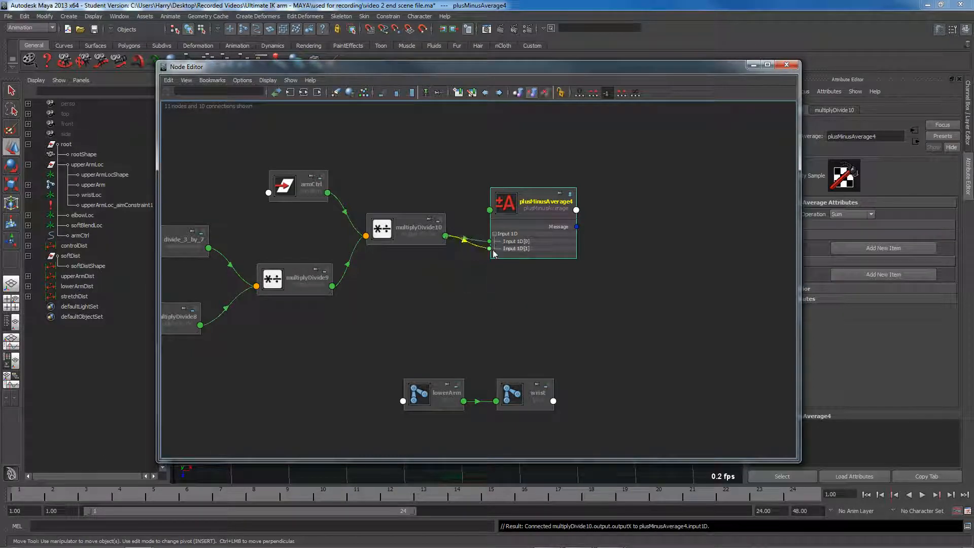
left_click(487, 249)
left_click_drag(488, 249, 463, 263)
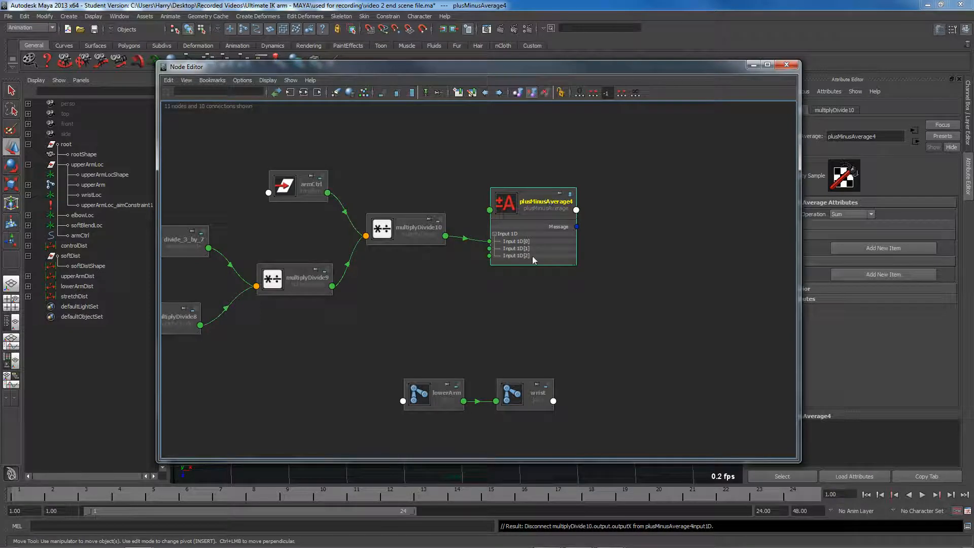
Move the Node Editor clear of the Attribute Editor and set plusMinusAverage4's Input 1D[1] to 3.
left_click_drag(717, 69, 632, 70)
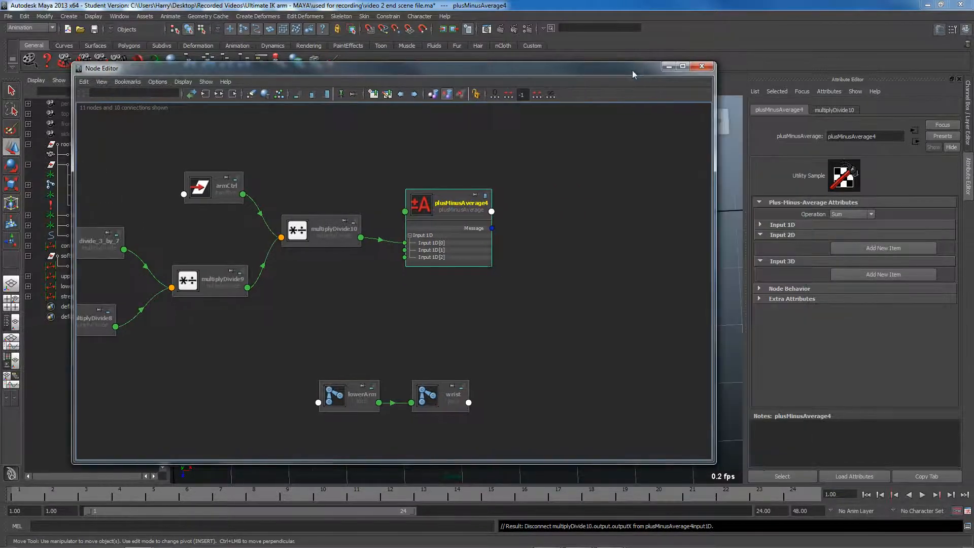
left_click(804, 226)
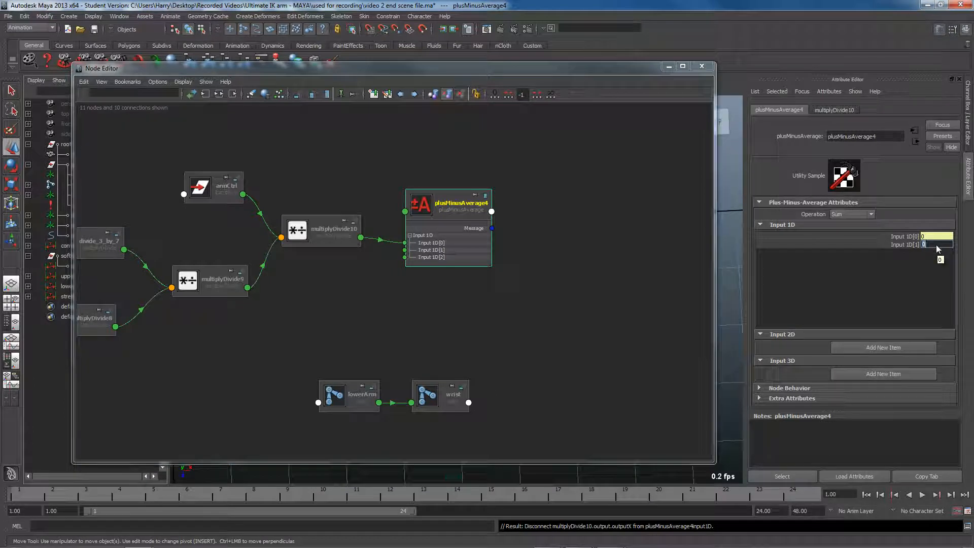
type("3")
key("Return")
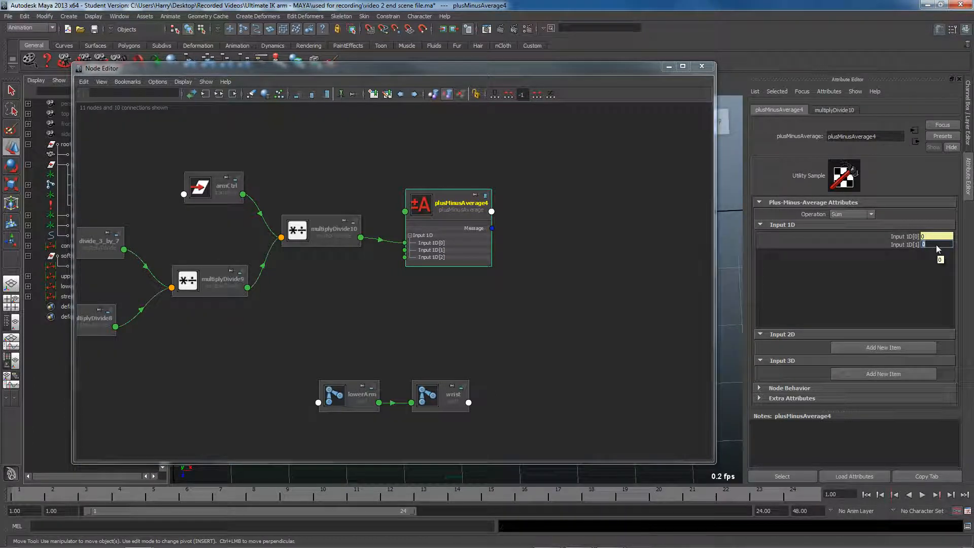
Move the lowerArm and wrist nodes closer to the network, and collapse plusMinusAverage4 and place it beside multiplyDivide10.
middle_click_drag(478, 346, 438, 322, "alt")
left_click_drag(294, 328, 616, 294)
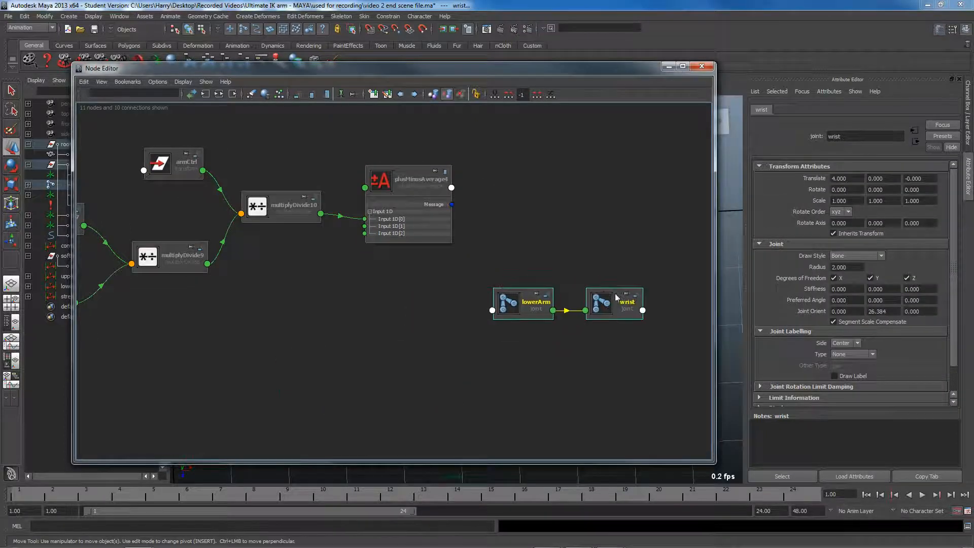
left_click(449, 178)
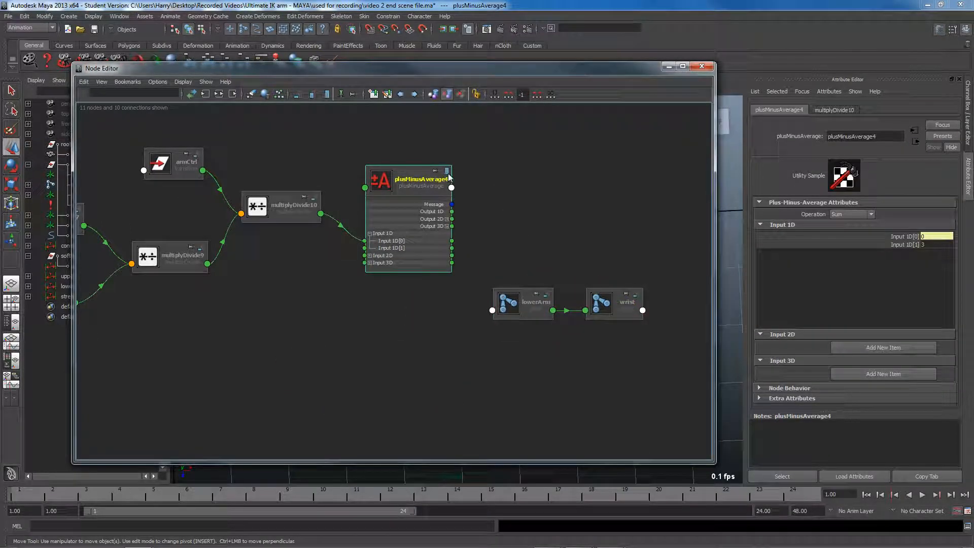
left_click(448, 176)
left_click_drag(448, 176, 426, 214)
Connect plusMinusAverage4's Output 1D to lowerArm's Translate X and raise the lowerArm node slightly.
left_click(428, 226)
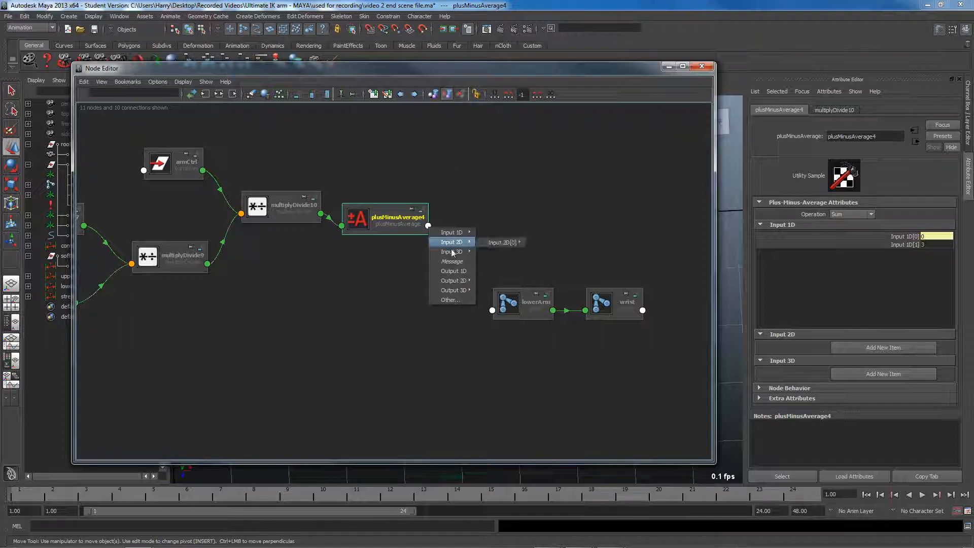
left_click(465, 271)
left_click(492, 310)
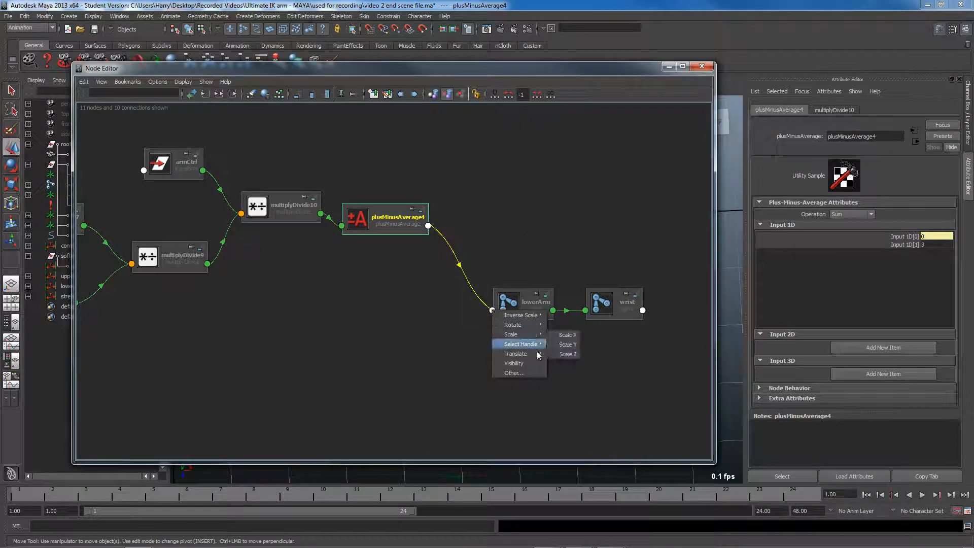
left_click(567, 354)
left_click_drag(531, 298, 530, 260)
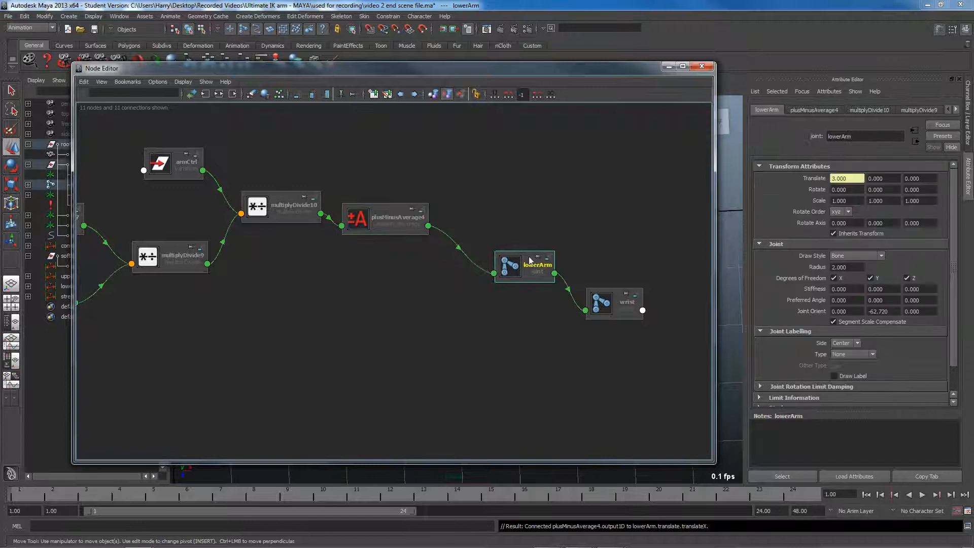
Switch to the Word setup notes and review the $softLen, $boneLen / $chainLen and $stretchP part of the lowerArm.translateX formula.
left_click_drag(0, 14, 536, 37)
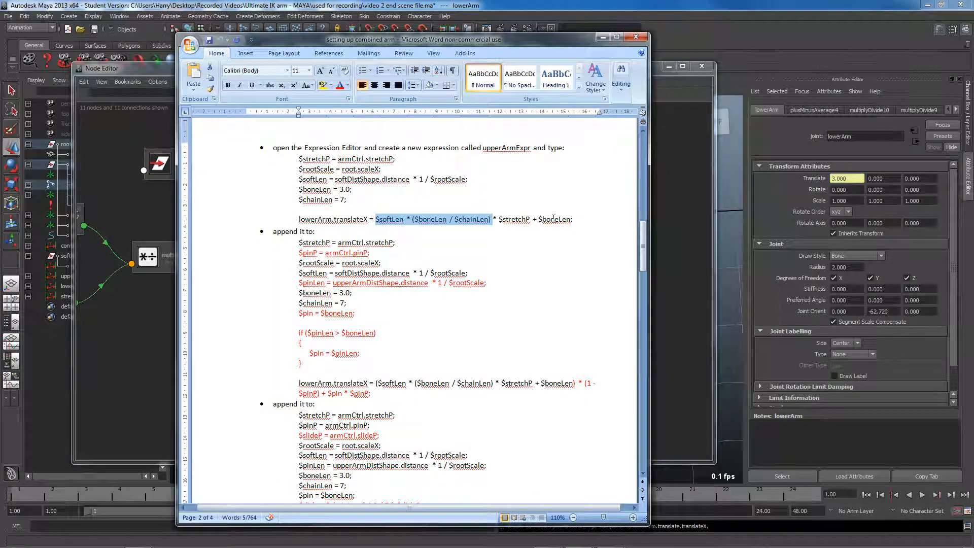
left_click(453, 224)
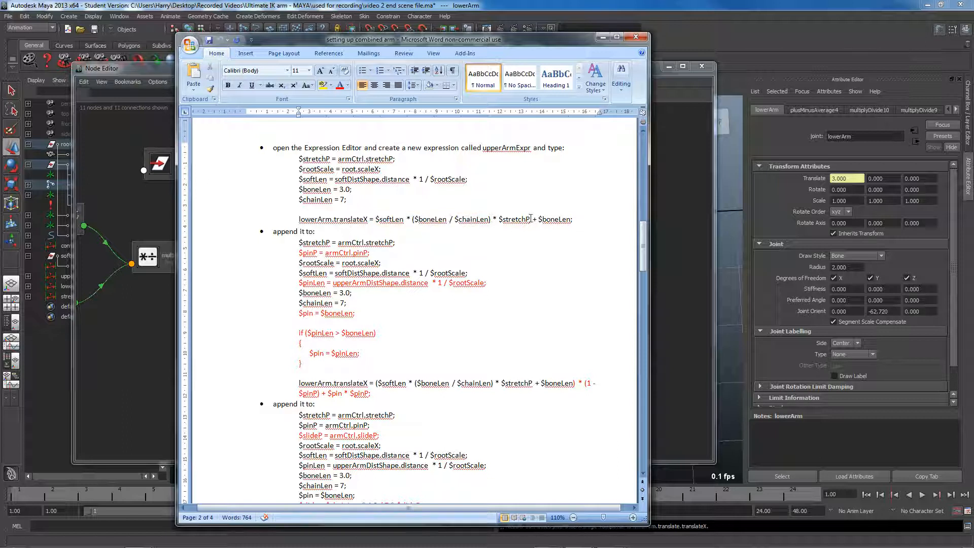
left_click_drag(377, 218, 540, 222)
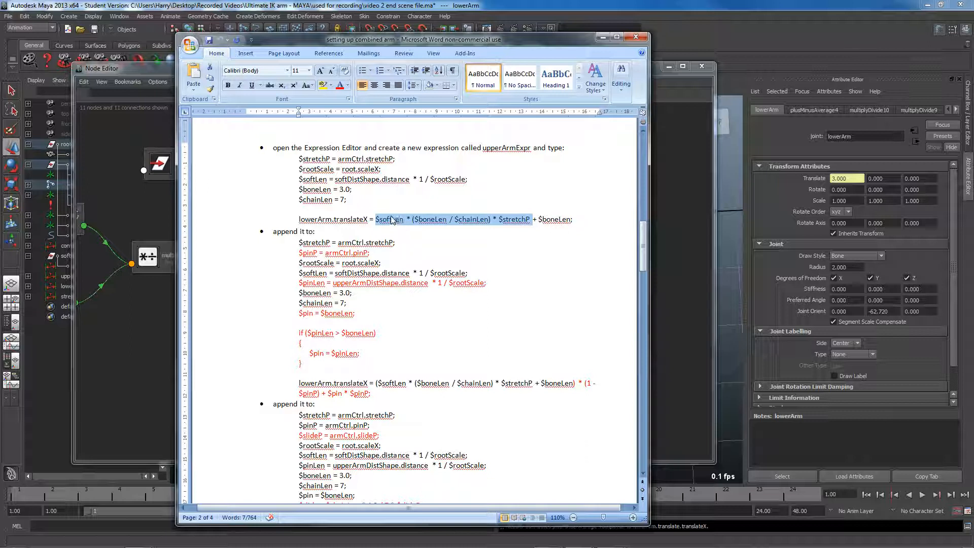
left_click(407, 222)
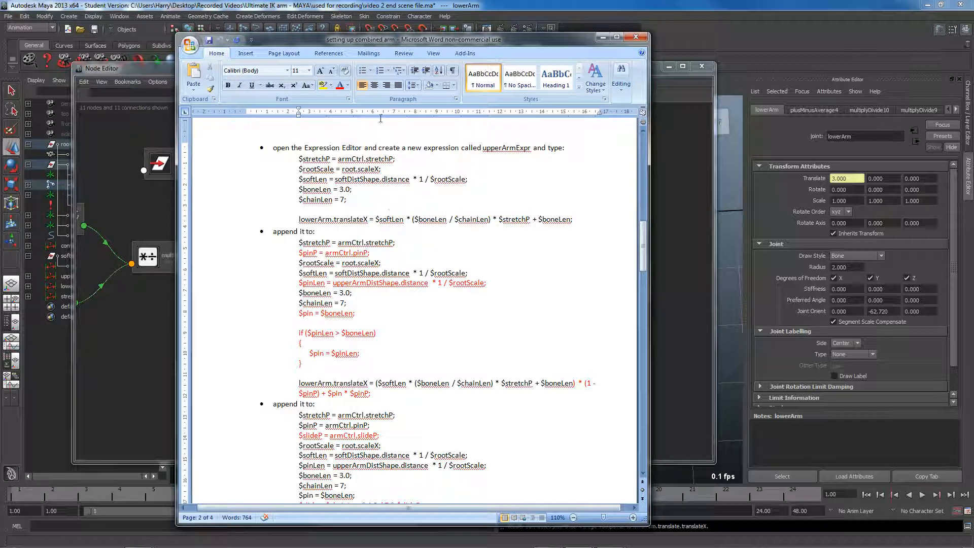
Find the softDist measure in the setup notes and check which locators it spans.
scroll(392, 273, "up", 15)
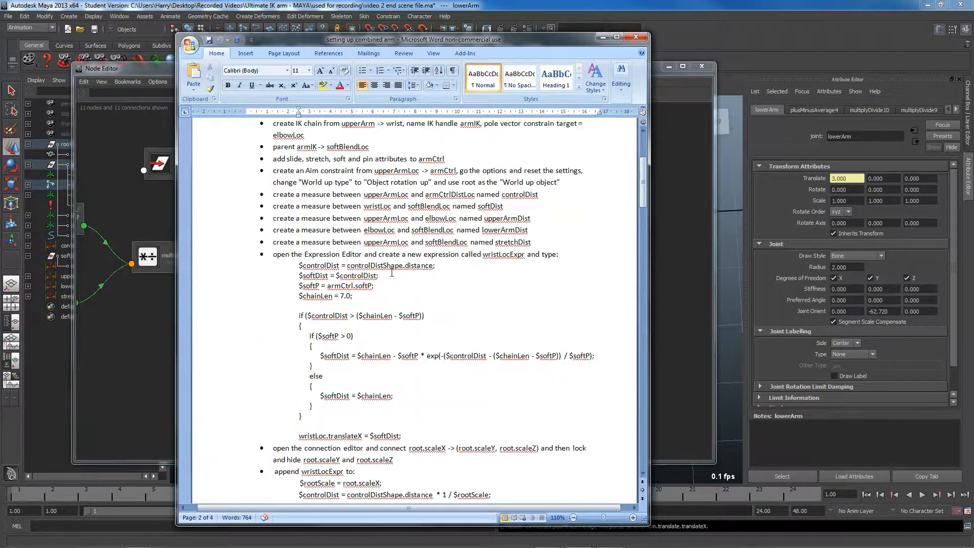
scroll(392, 273, "up", 2)
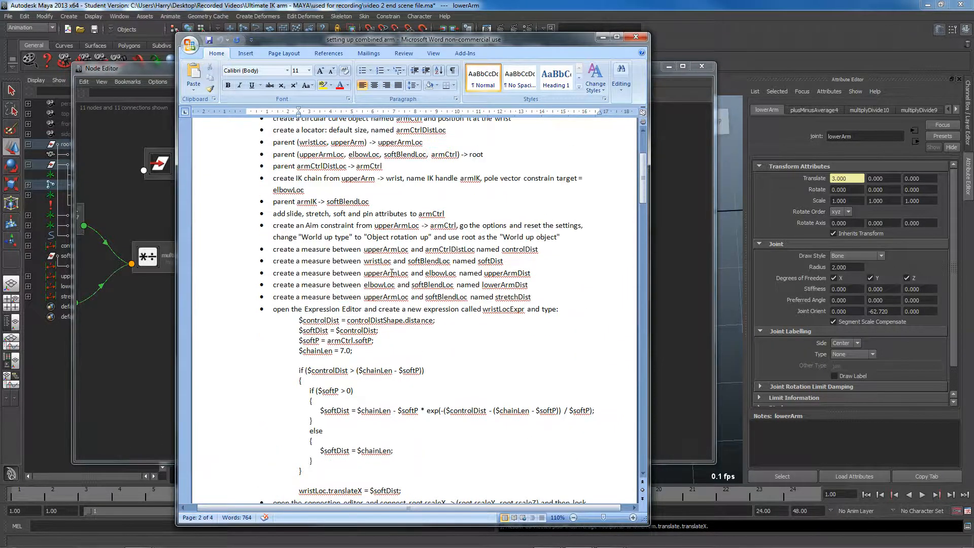
left_click(491, 261)
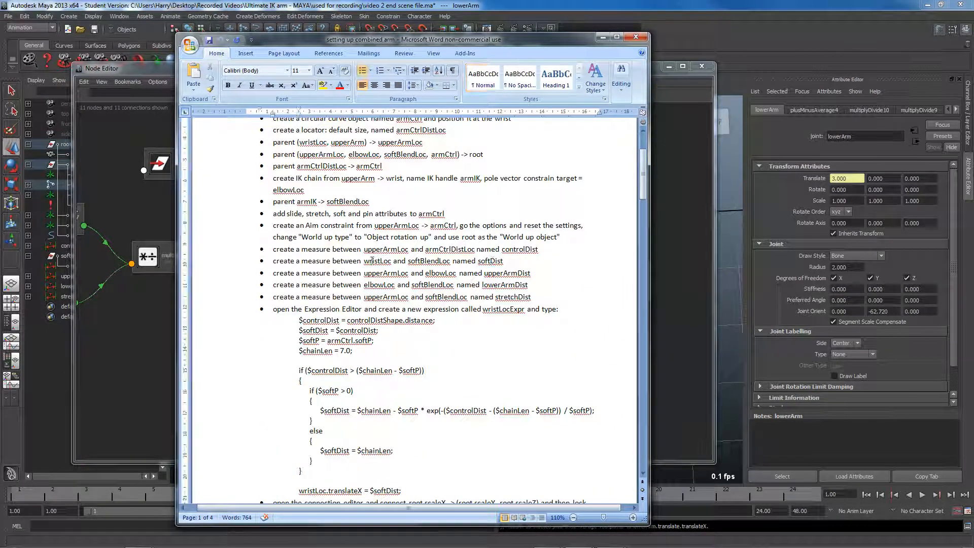
double_click(409, 261)
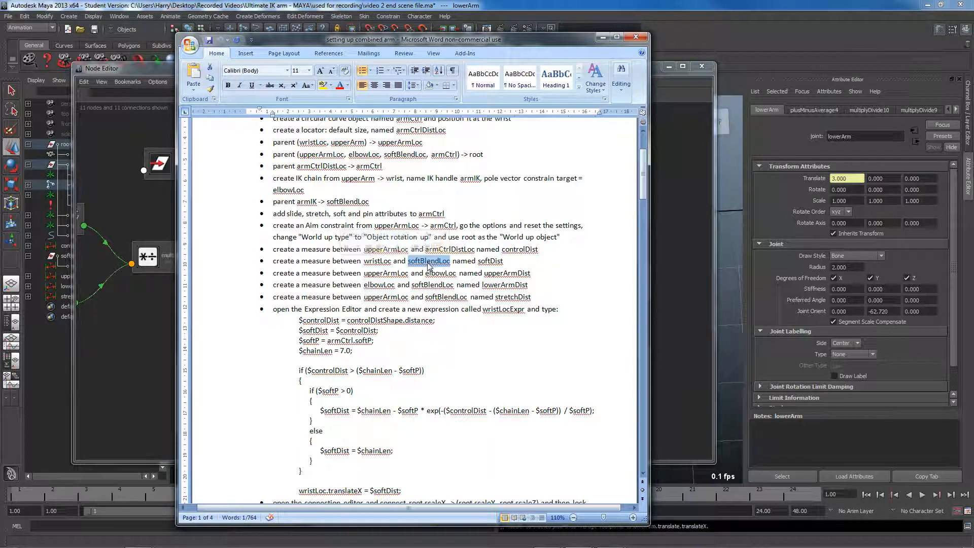
Examine each term of upperArmExpr's lowerArm.translateX formula in the notes, from $softLen to $boneLen, and return to Maya's Node Editor.
scroll(429, 264, "down", 15)
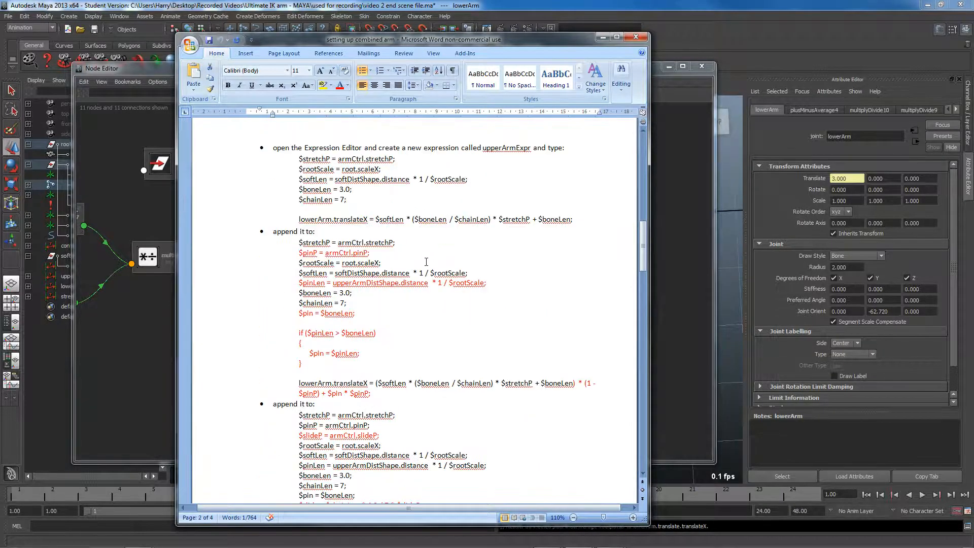
scroll(427, 262, "down", 1)
scroll(375, 278, "up", 3)
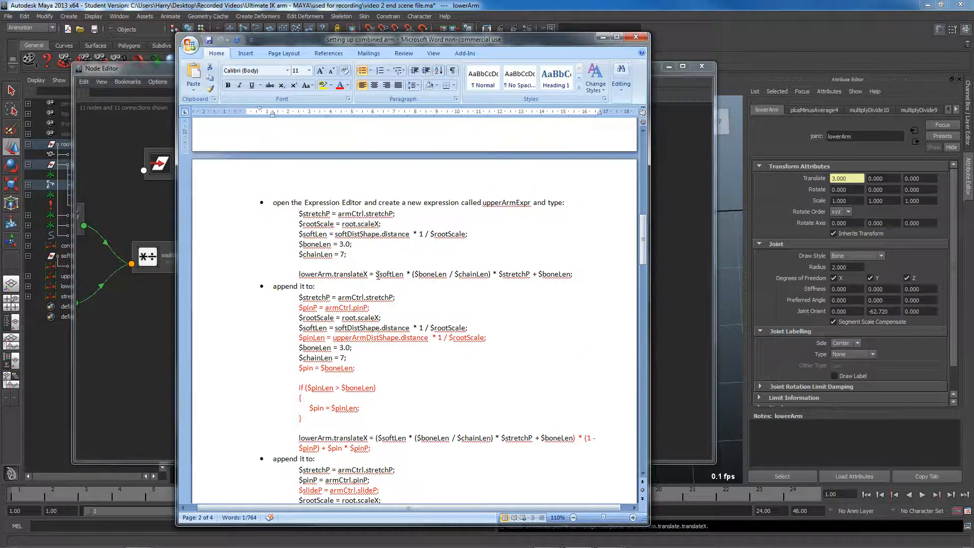
left_click(392, 274)
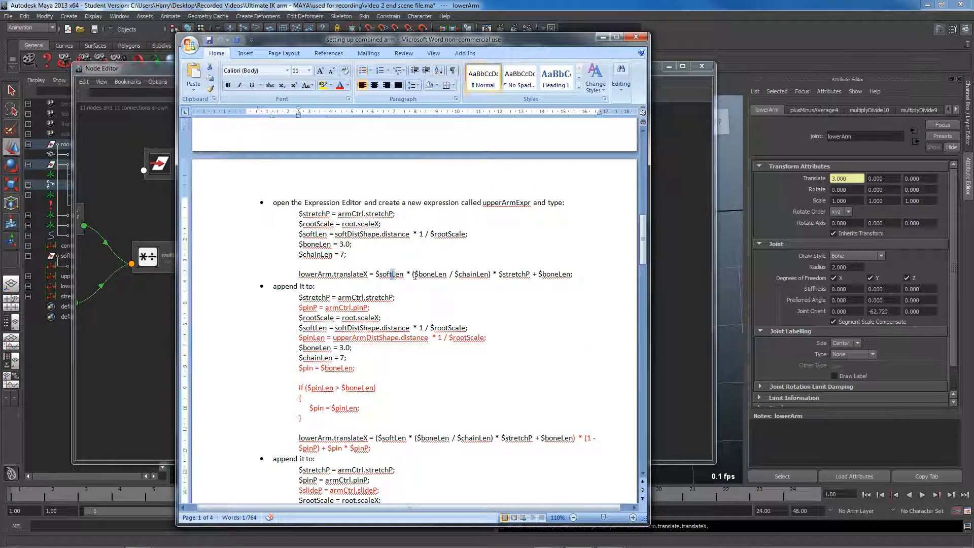
left_click_drag(489, 274, 412, 274)
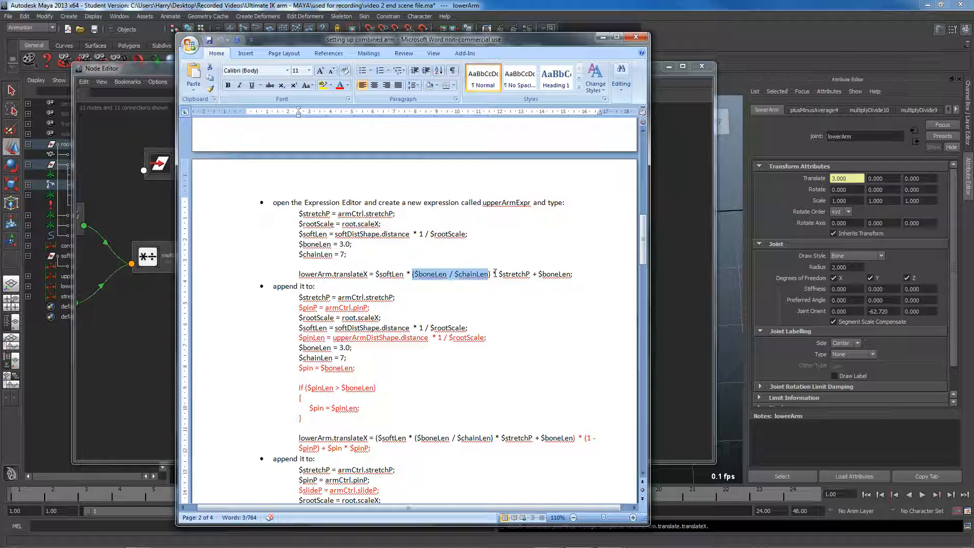
left_click_drag(500, 274, 527, 276)
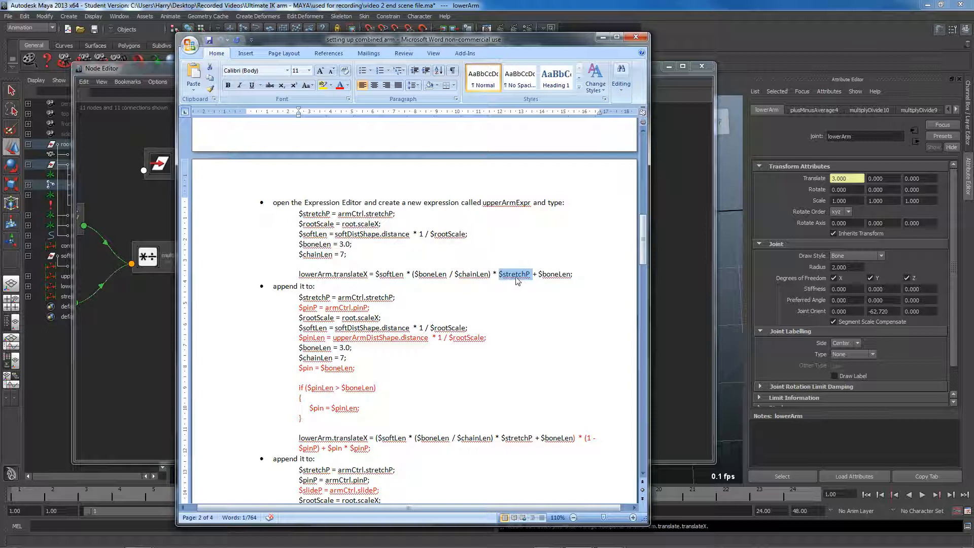
left_click_drag(481, 275, 376, 275)
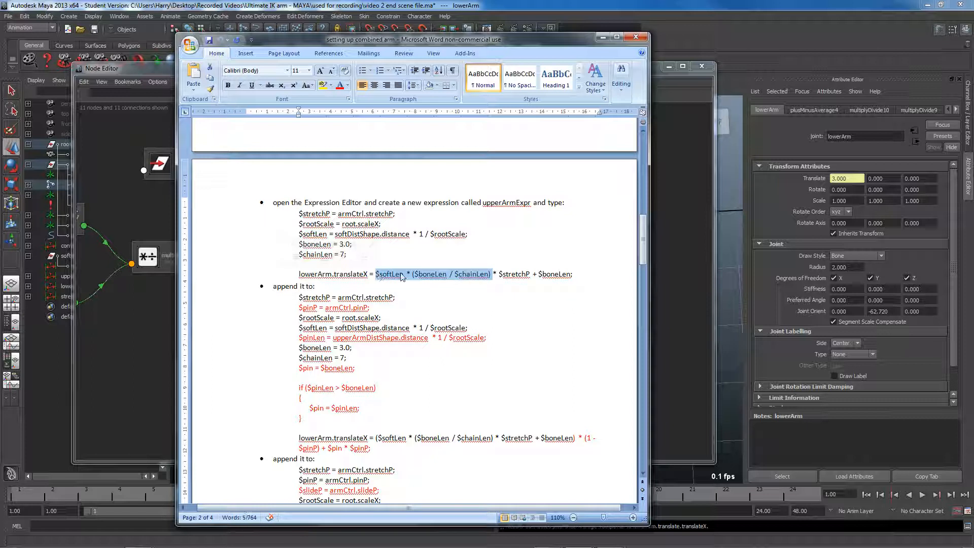
left_click(526, 274)
double_click(527, 274)
left_click_drag(541, 274, 569, 274)
left_click(571, 274)
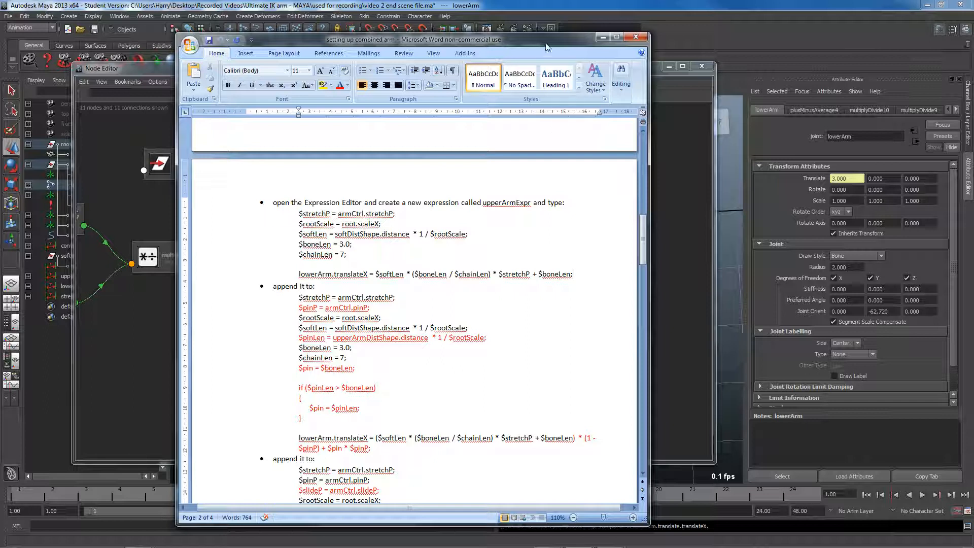
left_click_drag(541, 41, 0, 76)
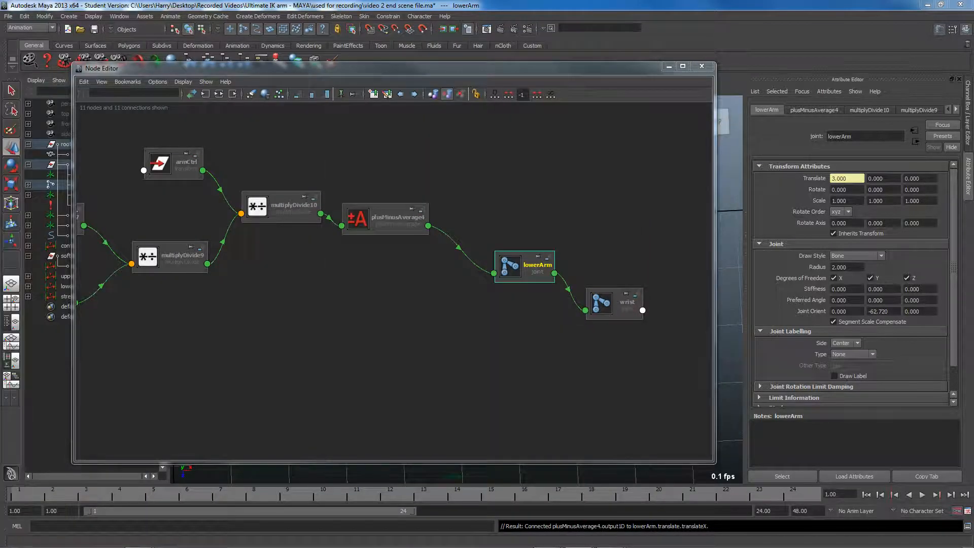
Move the root, multiplyDivide7, softDistShape and multiplyDivide8 nodes down together, away from the divide_3_by_7 node.
middle_click_drag(577, 277, 524, 275, "alt")
middle_click_drag(419, 268, 452, 269, "alt")
right_click_drag(452, 271, 389, 269, "alt")
middle_click_drag(389, 270, 520, 228, "alt")
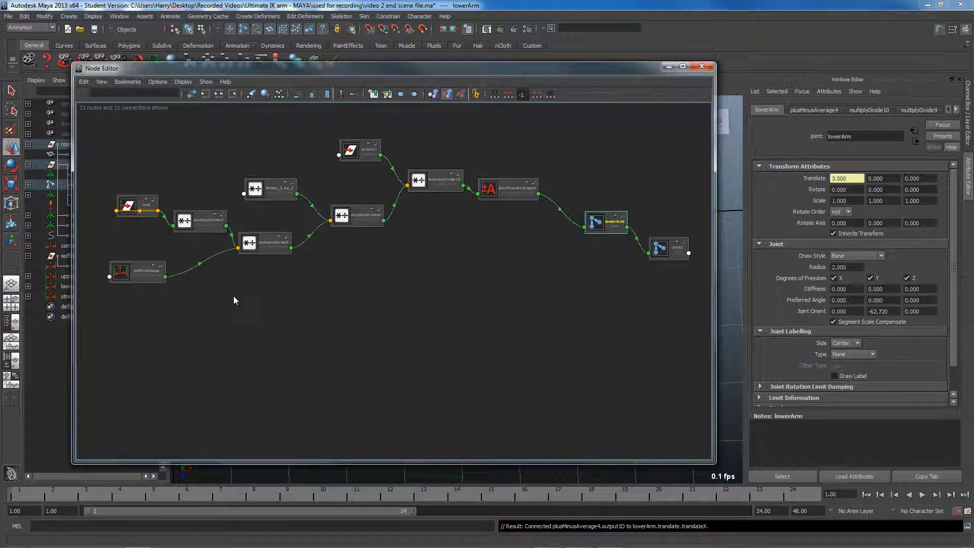
middle_click_drag(369, 286, 362, 296, "alt")
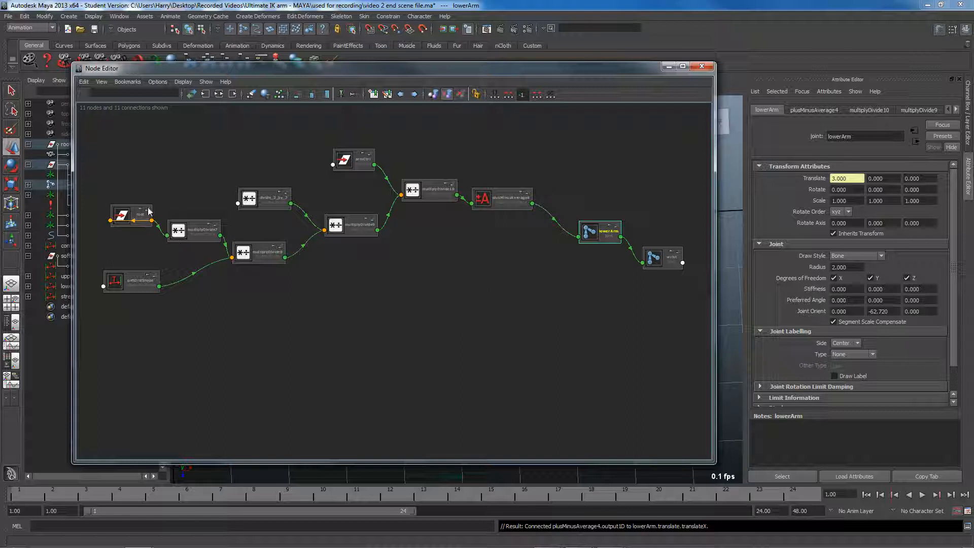
left_click(262, 253)
left_click_drag(104, 190, 195, 307)
left_click_drag(257, 250, 259, 304)
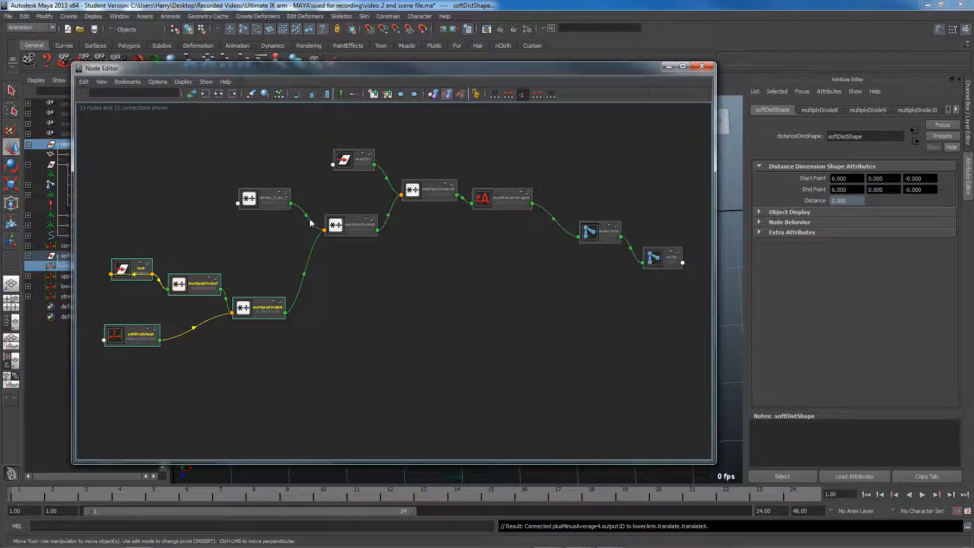
Nudge the divide_3_by_7 node down and add a new multiplyDivide node in the empty area below the network.
left_click_drag(269, 197, 267, 204)
key("Tab")
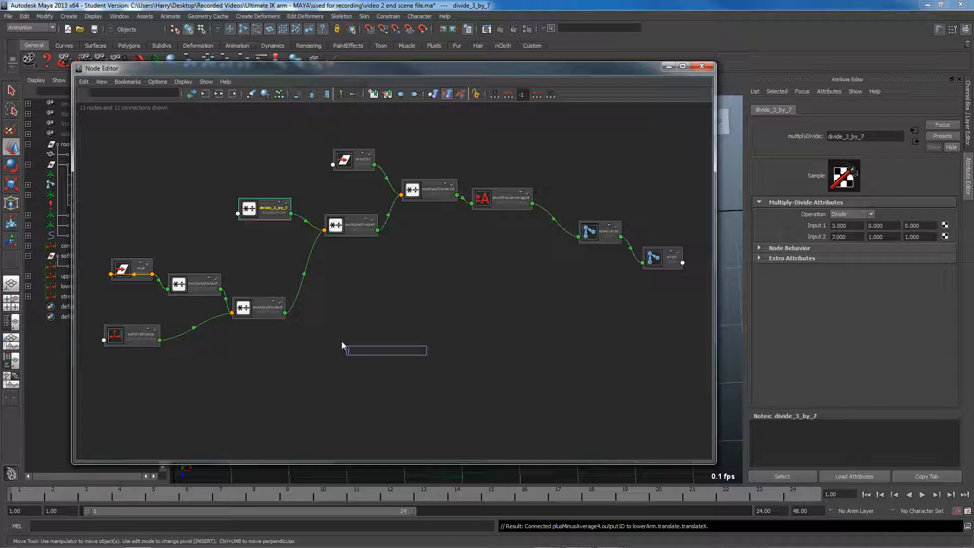
type("multipl")
key("Down")
key("Return")
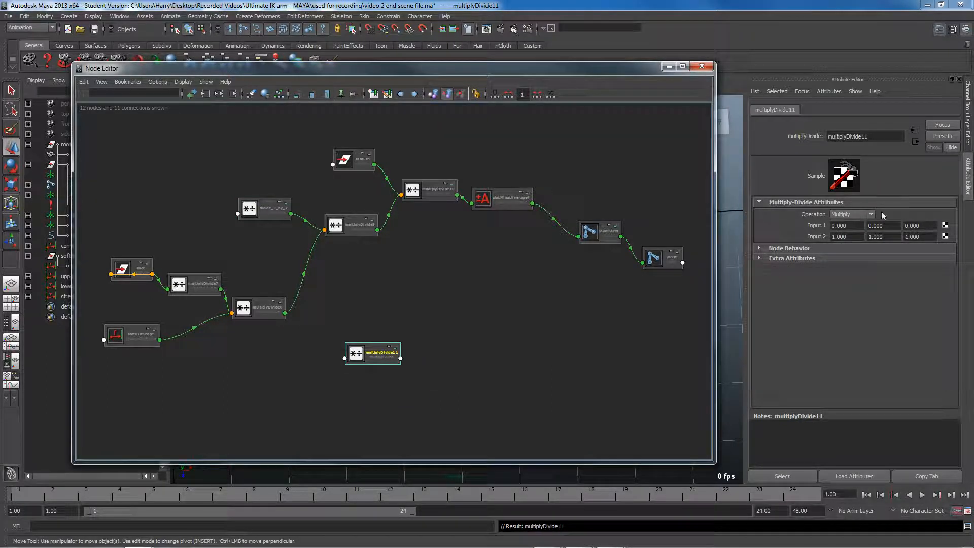
Set the new multiplyDivide node's operation to Divide, with first-component Input 1 of 4 and Input 2 of 7.
left_click(862, 214)
left_click(847, 235)
key("Tab")
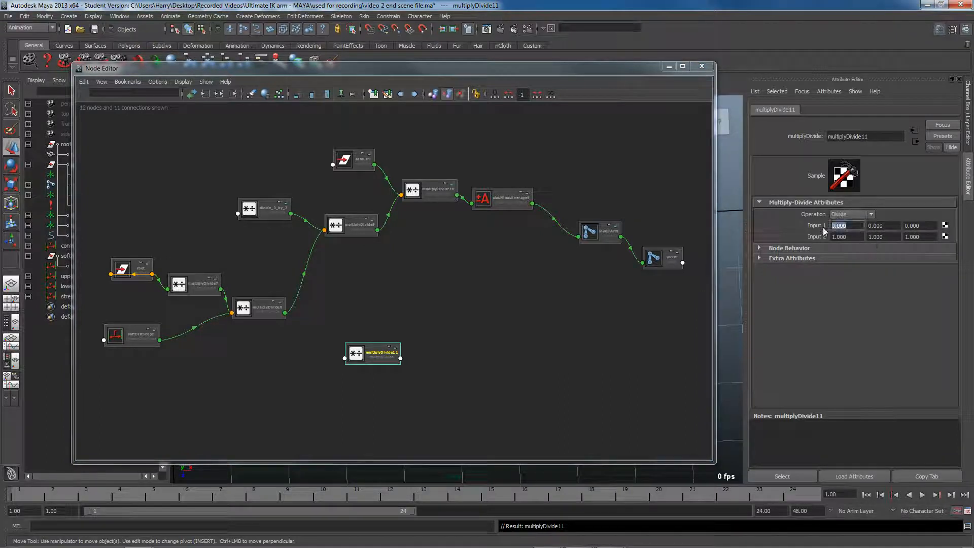
type("4")
key("Tab")
key("Tab")
key("Tab")
type("7")
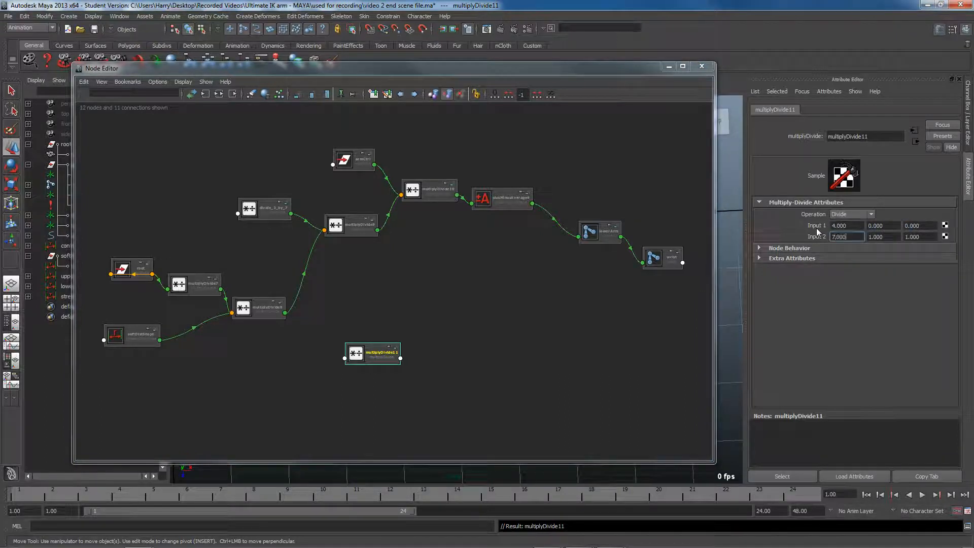
Rename the new dividing node as divide_4_by_7.
left_click(366, 354)
double_click(386, 352)
type("divide")
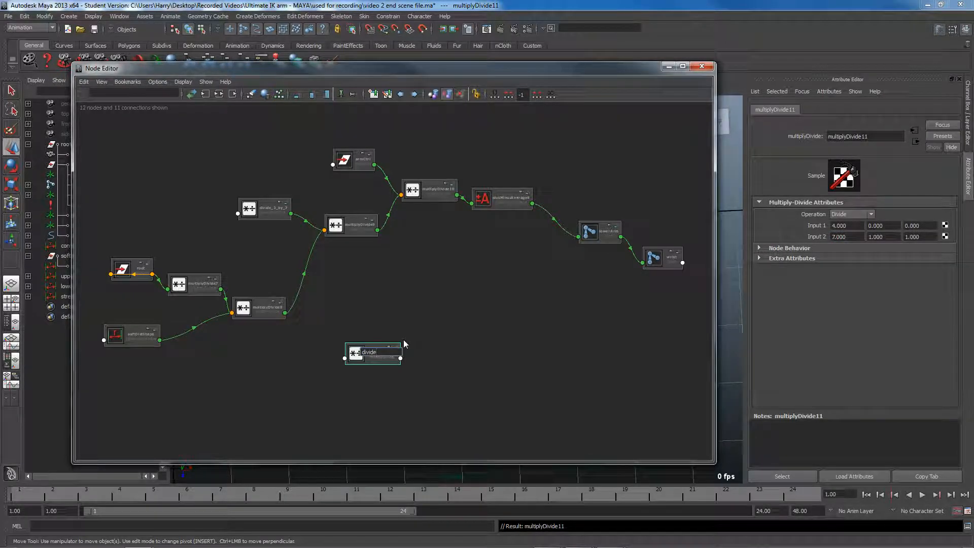
type("_4_")
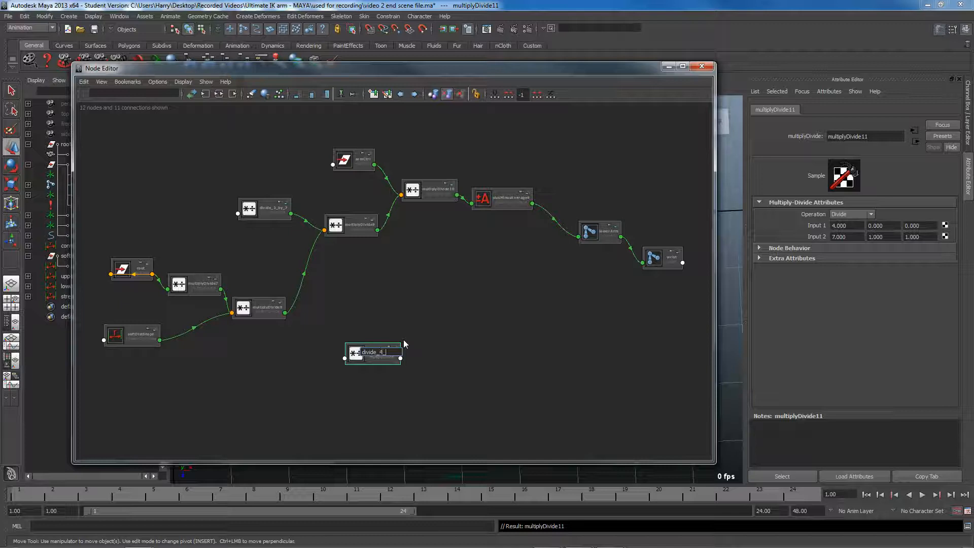
type("by_7")
key("Return")
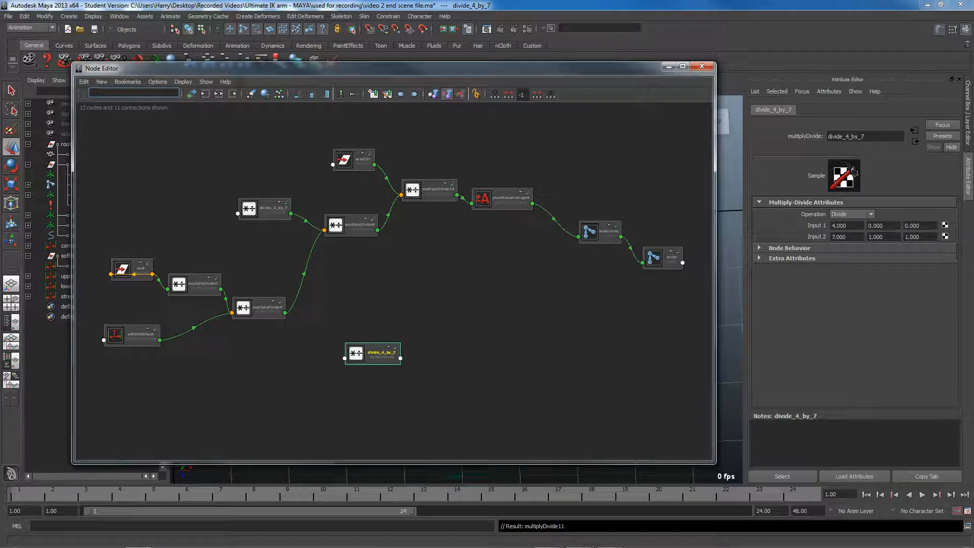
Add another multiplyDivide node beside divide_4_by_7 and move divide_4_by_7 below and before it in the graph.
left_click_drag(373, 348, 353, 352)
key("Tab")
type("multiplyDivide")
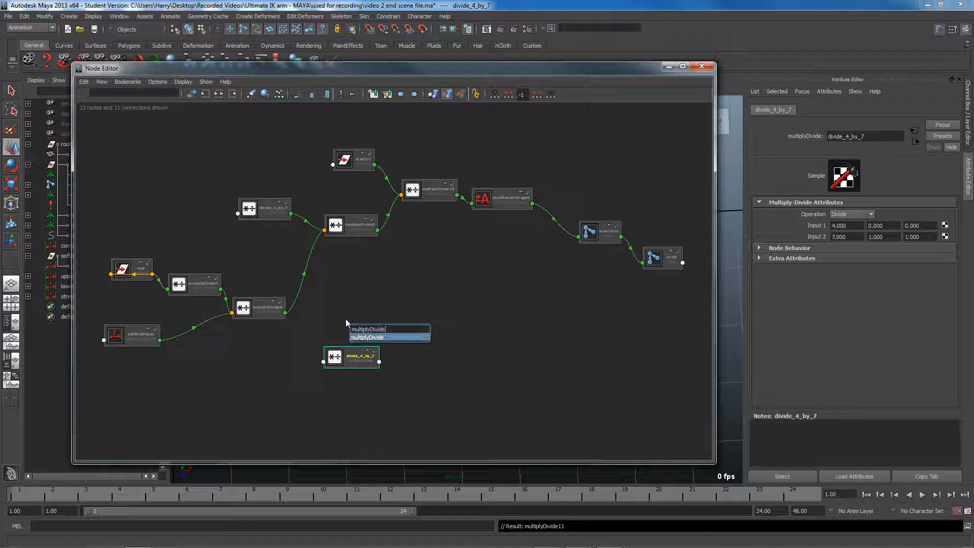
key("Return")
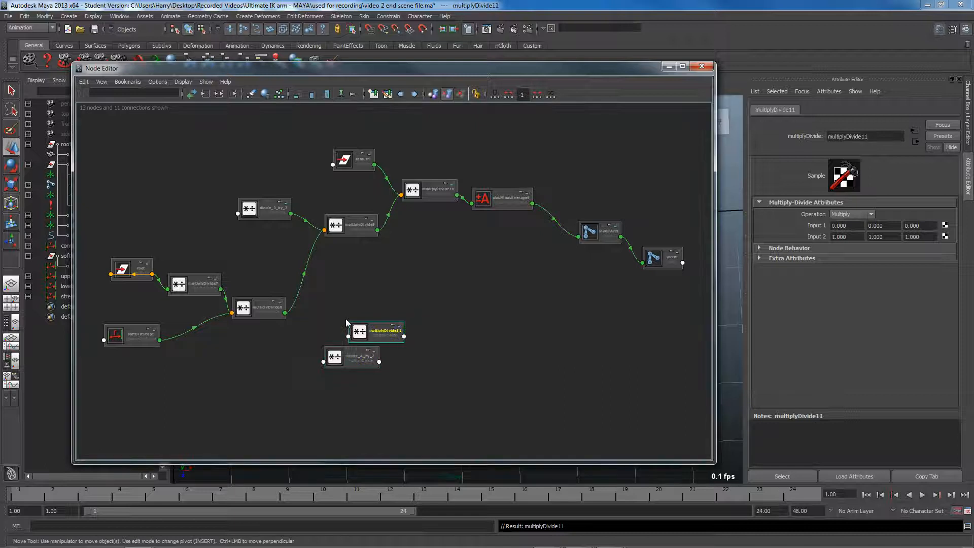
left_click_drag(355, 355, 309, 365)
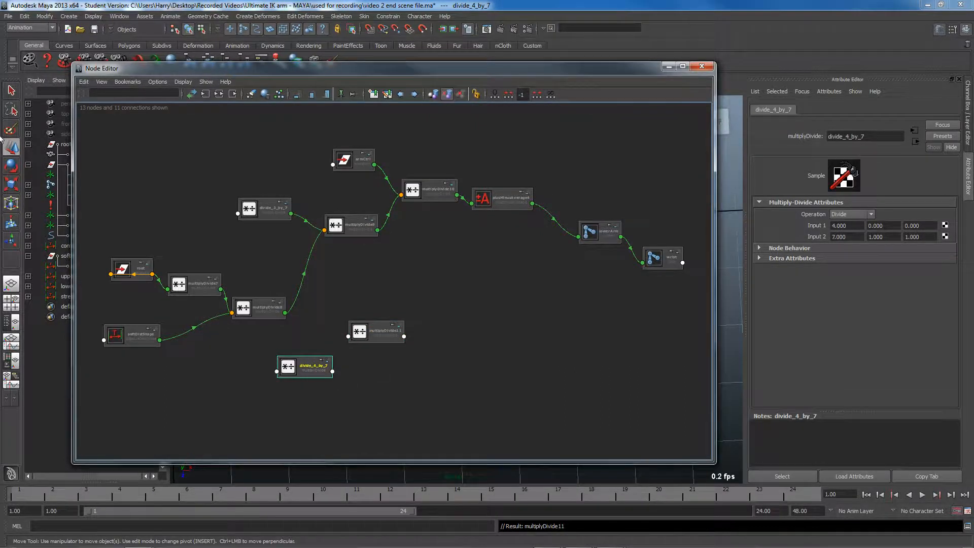
Check the formula in the Word notes, then connect multiplyDivide8's output X to multiplyDivide11's input 1X in Maya.
left_click_drag(0, 68, 522, 49)
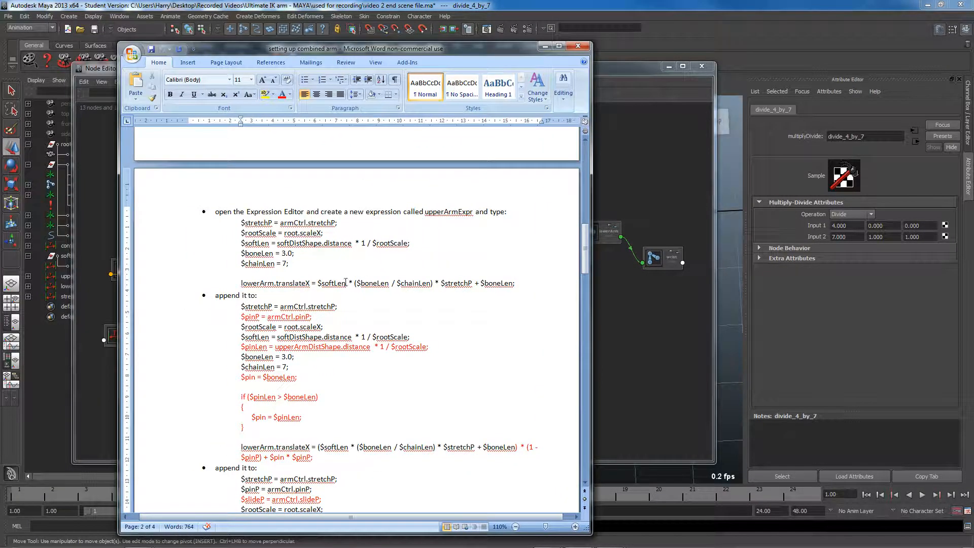
left_click_drag(453, 49, 0, 42)
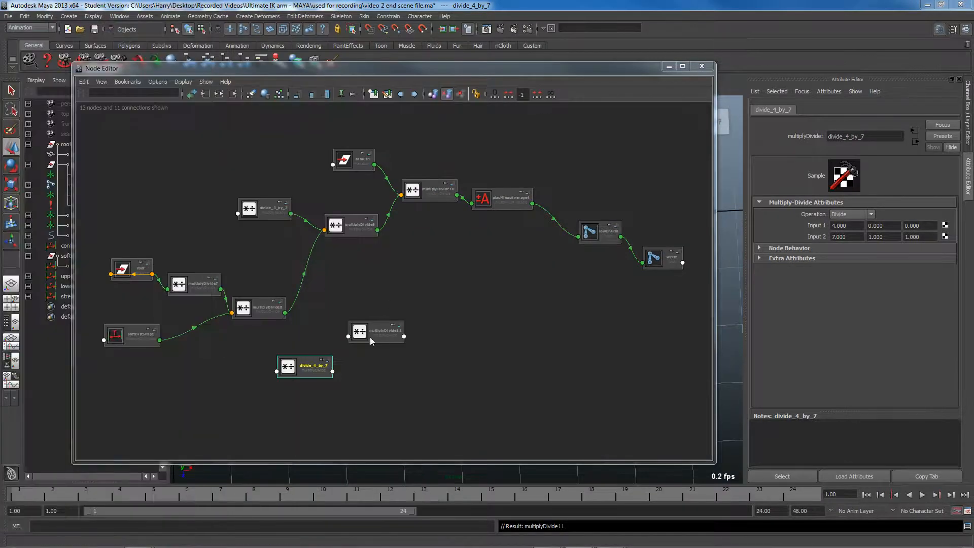
left_click(285, 313)
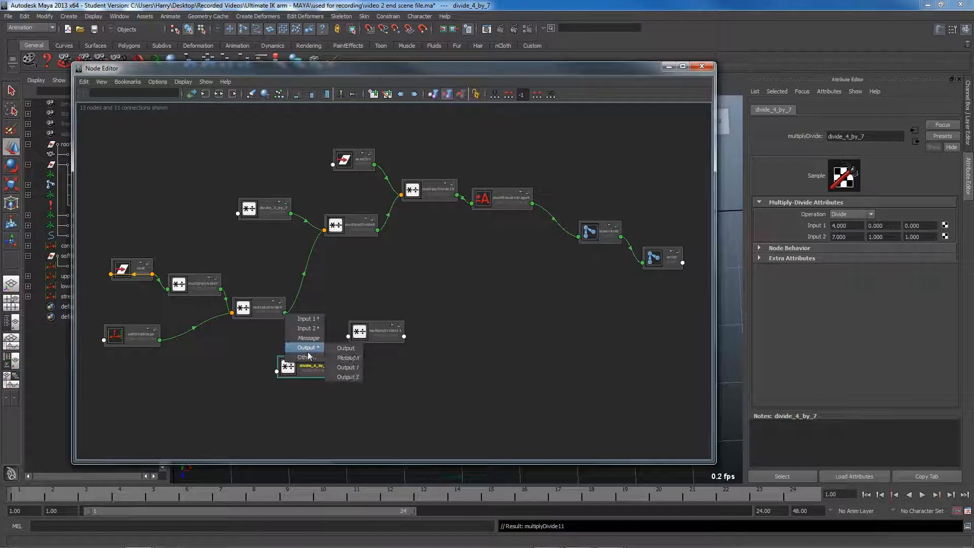
left_click(310, 349)
left_click(348, 337)
mouse_move(370, 343)
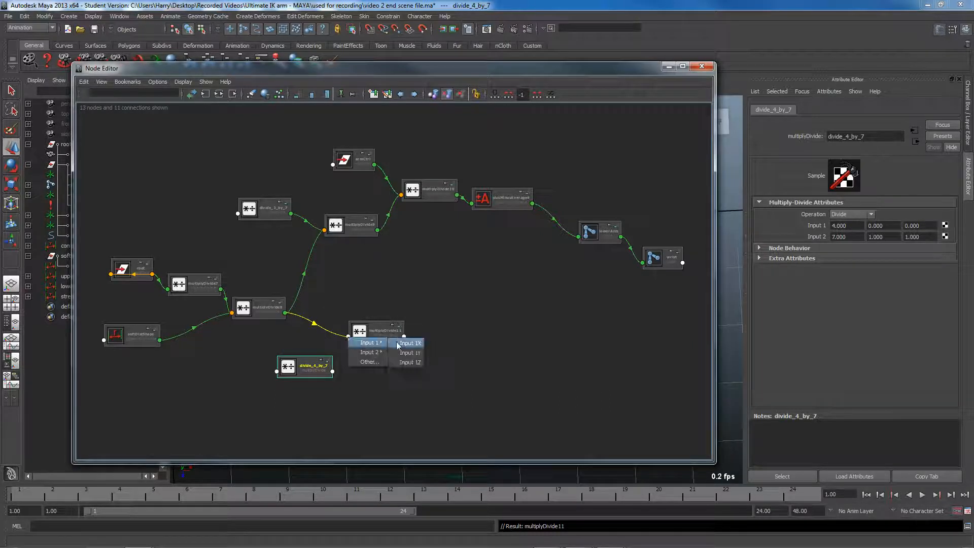
left_click(403, 345)
Connect divide_4_by_7's output X to multiplyDivide11's input 2X and tidy the divide_4_by_7 node's placement.
left_click(332, 371)
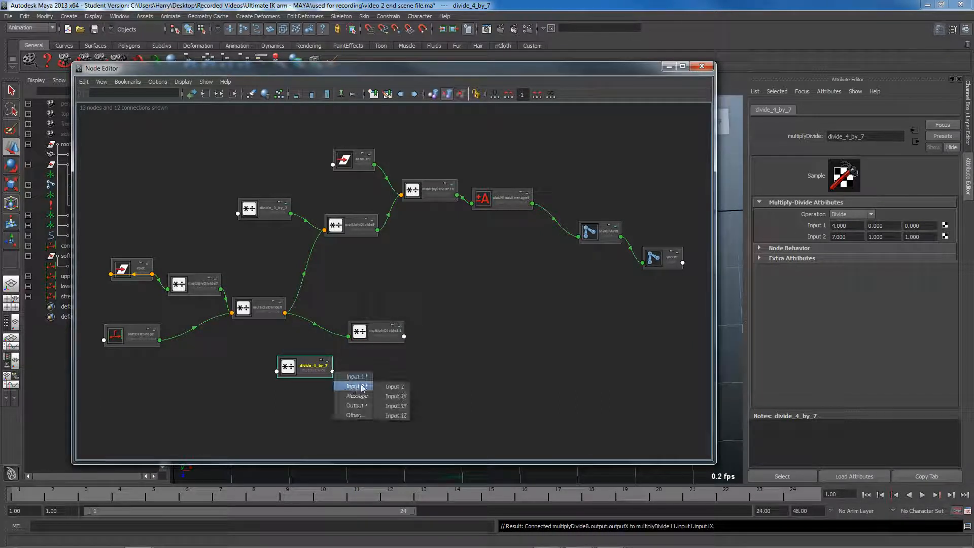
mouse_move(355, 405)
left_click(396, 416)
left_click(348, 336)
mouse_move(373, 352)
left_click(411, 352)
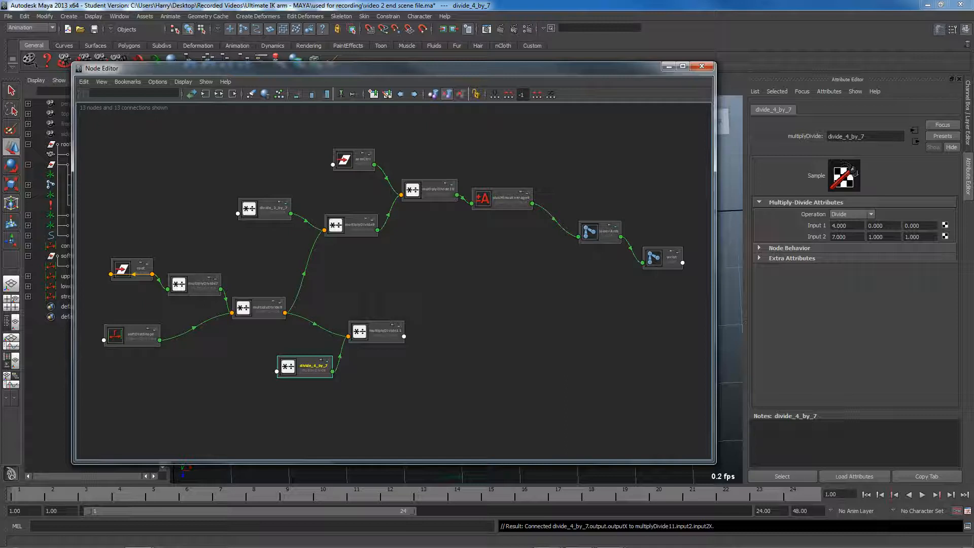
left_click_drag(313, 360, 298, 358)
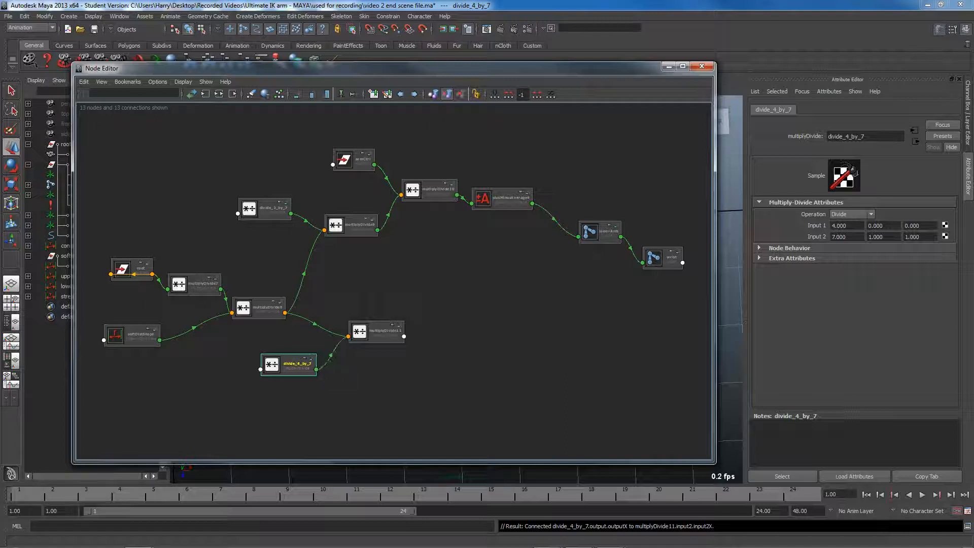
Review the $softLen * ($boneLen / $chainLen) part of the lowerArm.translateX formula in the Word notes and return to Maya.
key("alt+Tab")
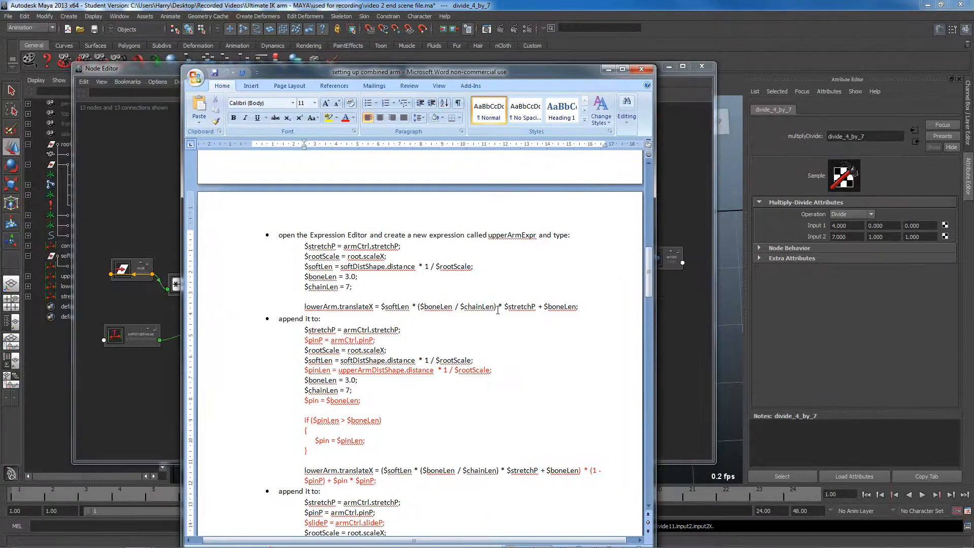
left_click_drag(498, 310, 394, 305)
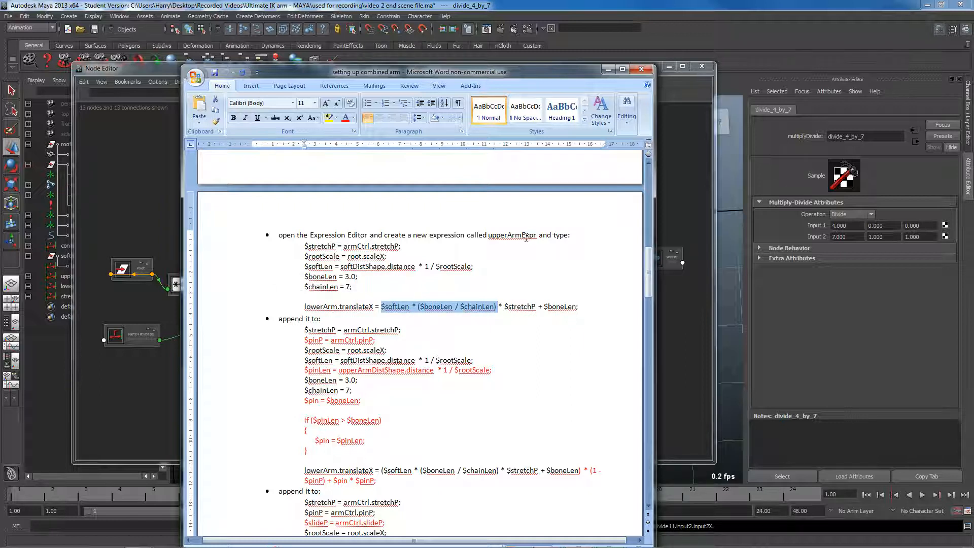
left_click_drag(510, 72, 0, 74)
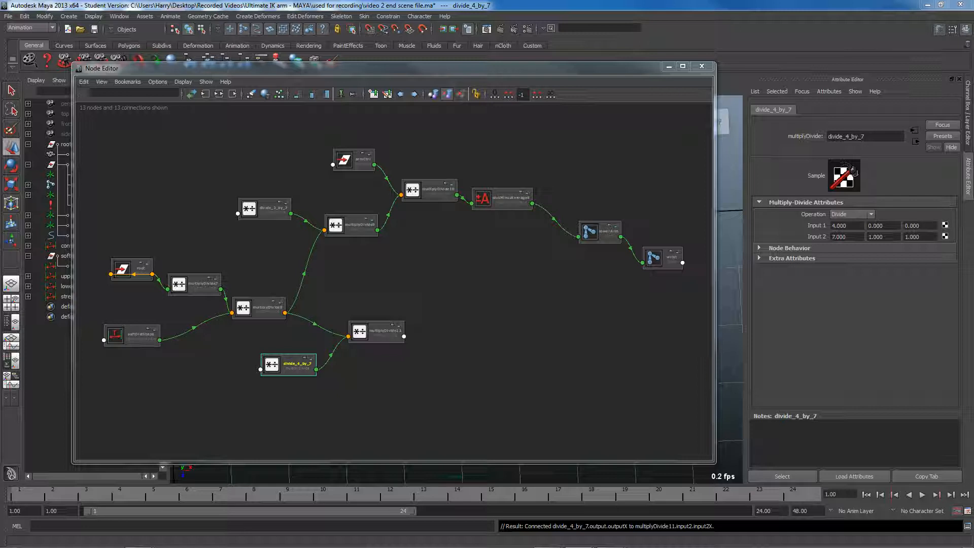
Add a multiplyDivide node after multiplyDivide11 for the stretch multiplication.
key("Tab")
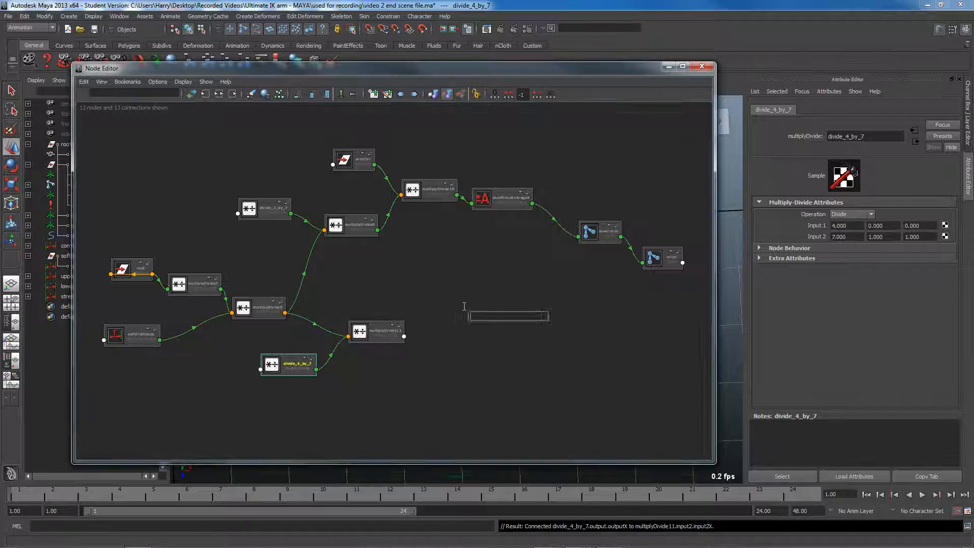
type("multi")
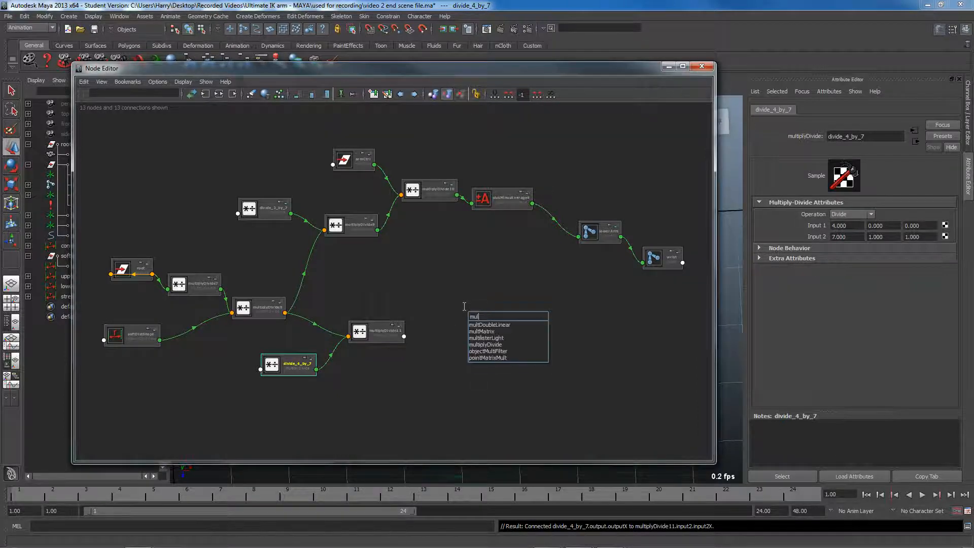
key("Down")
key("Down")
key("Return")
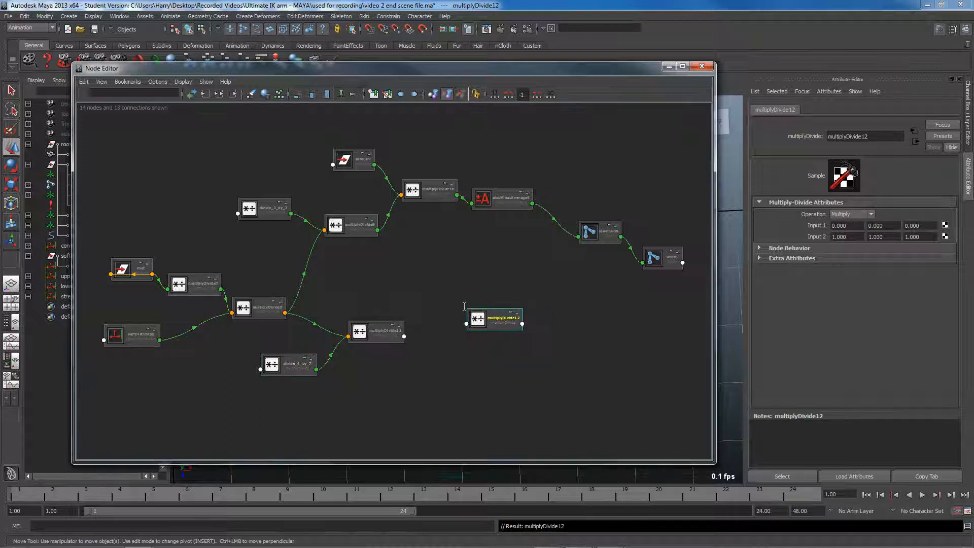
Connect multiplyDivide11's output X to multiplyDivide12's input 1X and move multiplyDivide12 slightly up.
left_click(404, 336)
mouse_move(425, 372)
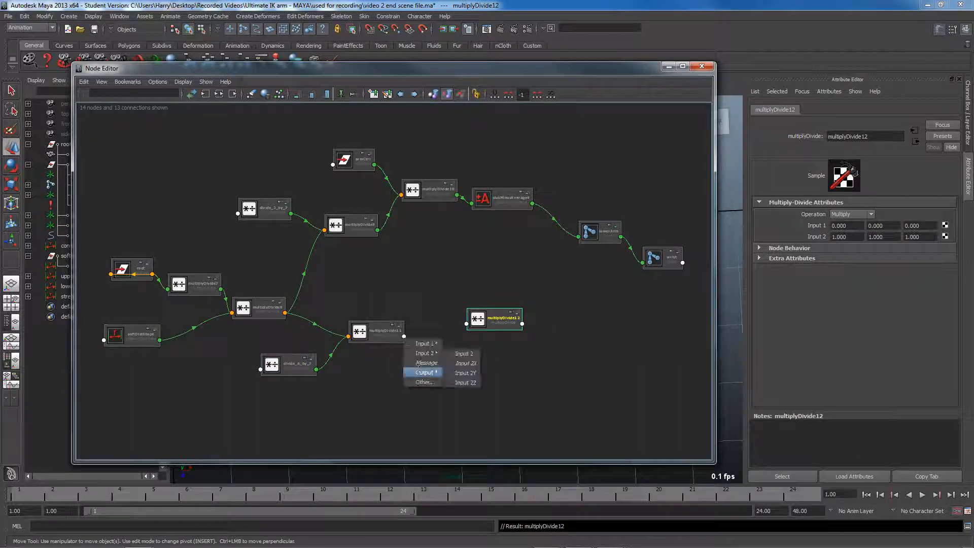
left_click(464, 373)
left_click(467, 324)
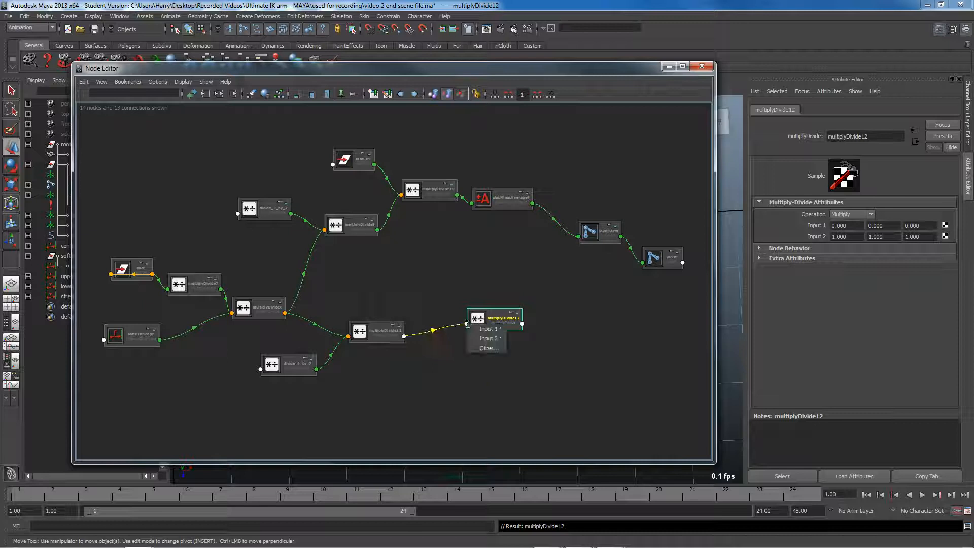
mouse_move(488, 329)
left_click(530, 330)
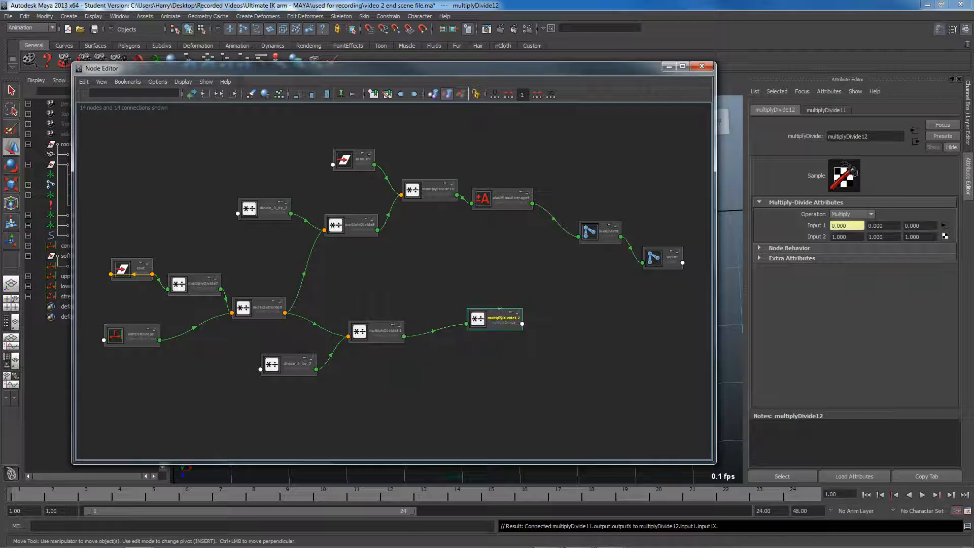
left_click_drag(499, 314, 493, 292)
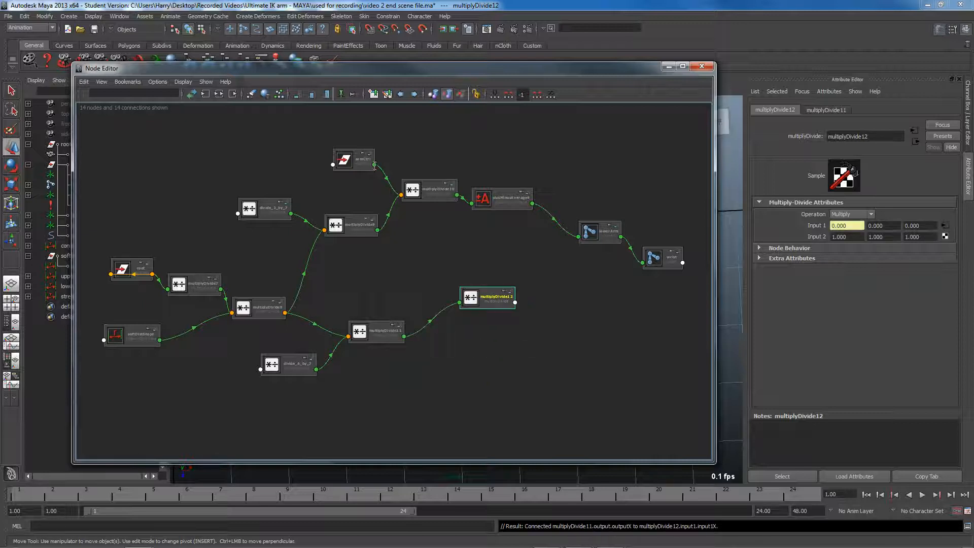
Connect armCtrl's stretchP attribute to multiplyDivide12's input 2X and shift multiplyDivide12 closer to the network.
left_click(374, 165)
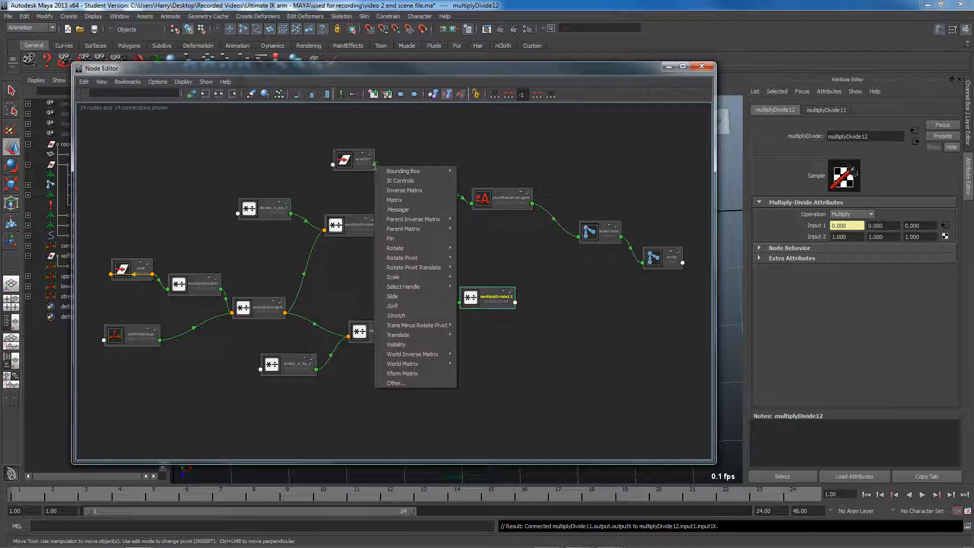
left_click(420, 316)
left_click(460, 304)
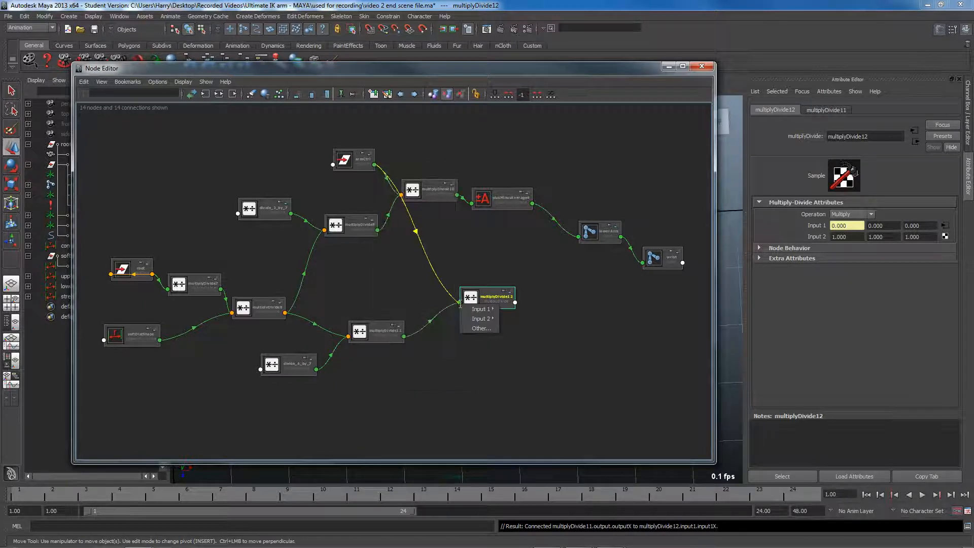
left_click(515, 318)
left_click_drag(493, 290, 481, 274)
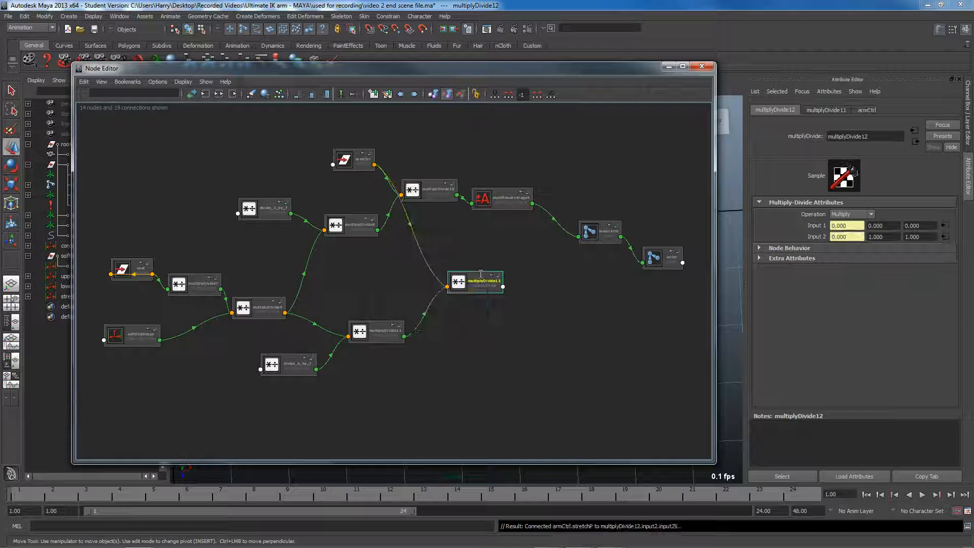
Duplicate plusMinusAverage4, place the copy beyond multiplyDivide12, and set the copy's Input 1D[1] to 4.
middle_click_drag(481, 274, 444, 260, "alt")
left_click(441, 186)
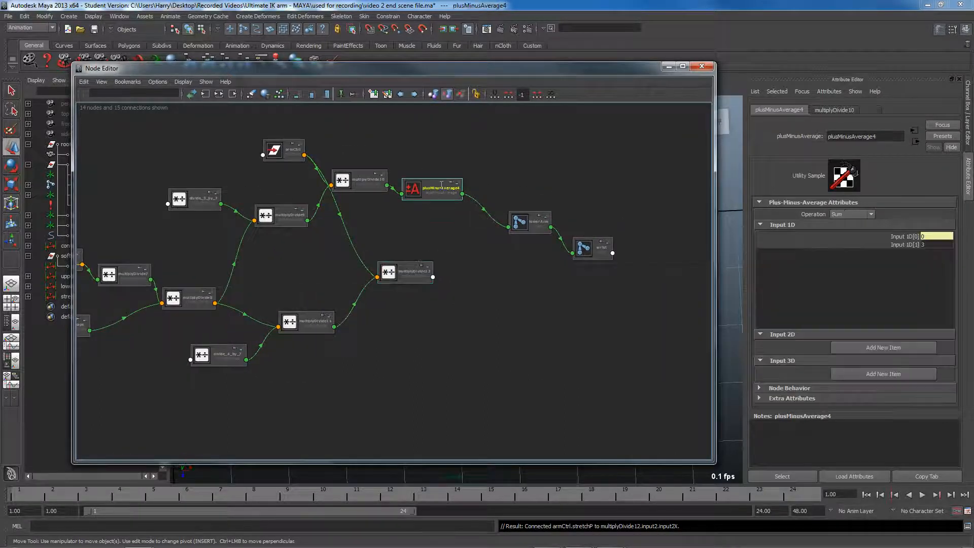
key("ctrl+d")
left_click_drag(460, 313, 478, 298)
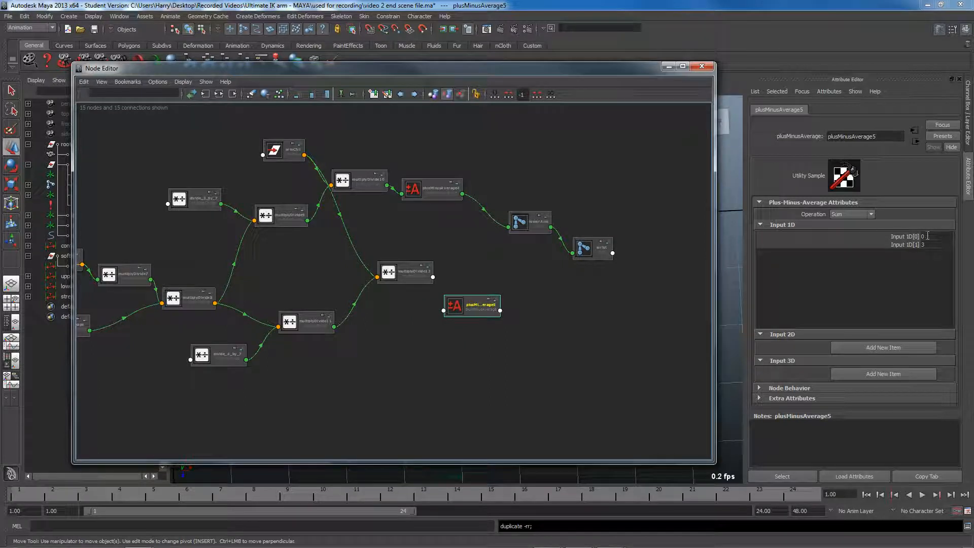
left_click_drag(479, 299, 507, 297)
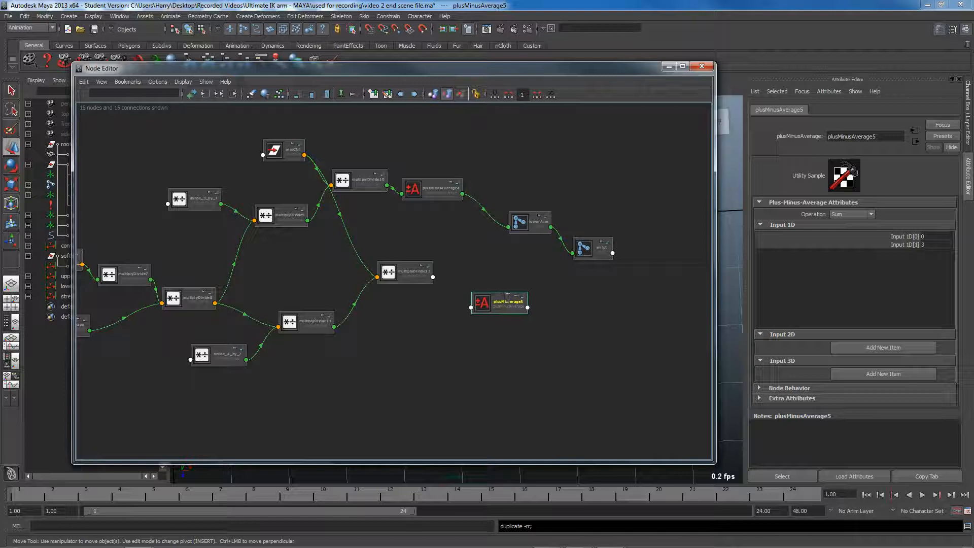
left_click(924, 244)
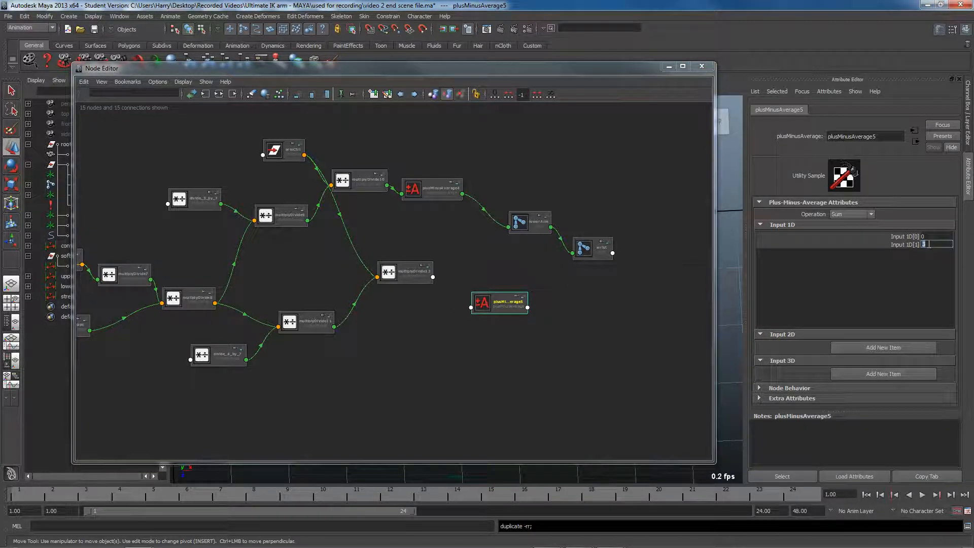
type("4")
key("Return")
Switch to the Word notes and examine the stretch product and bone length terms of the lowerArm.translateX expression, then return to Maya.
left_click_drag(0, 54, 460, 61)
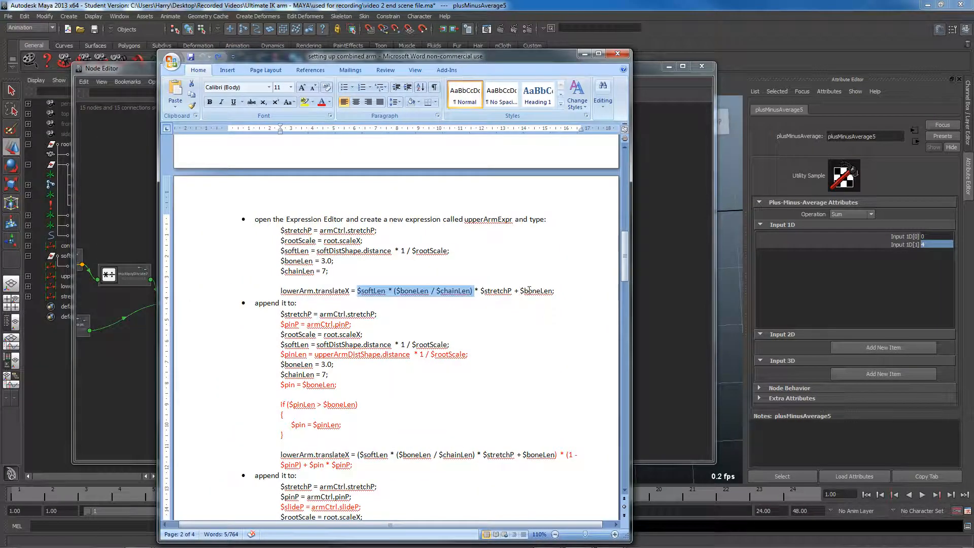
left_click_drag(514, 291, 359, 287)
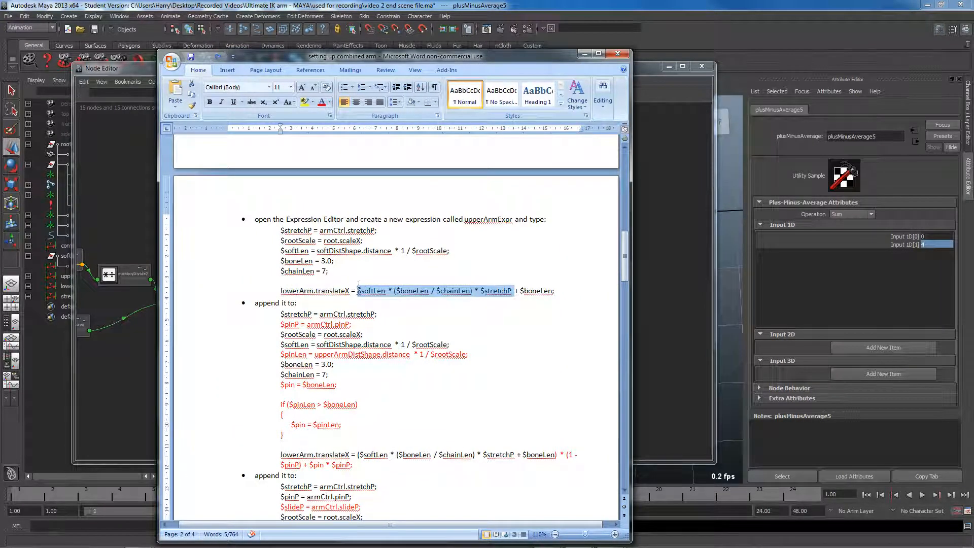
left_click_drag(520, 291, 553, 292)
left_click(534, 293)
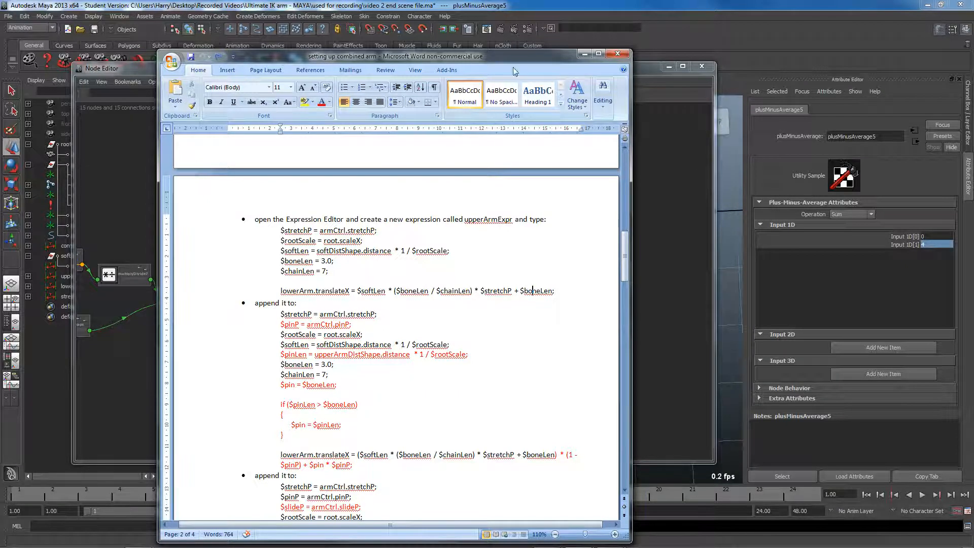
left_click_drag(459, 57, 446, 73)
left_click(575, 55)
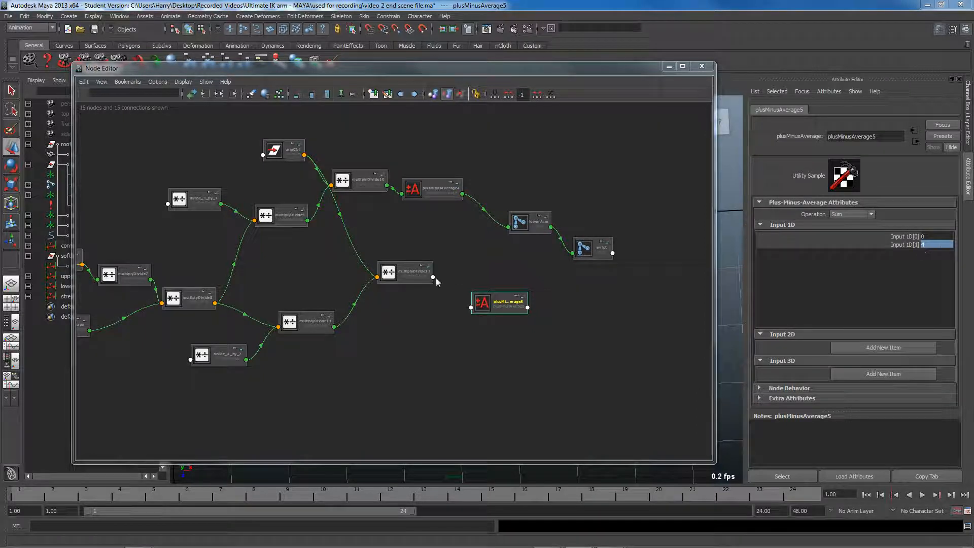
Connect multiplyDivide12's output X to plusMinusAverage5's Input 1D[0] and move plusMinusAverage5 slightly up.
left_click(433, 277)
mouse_move(454, 313)
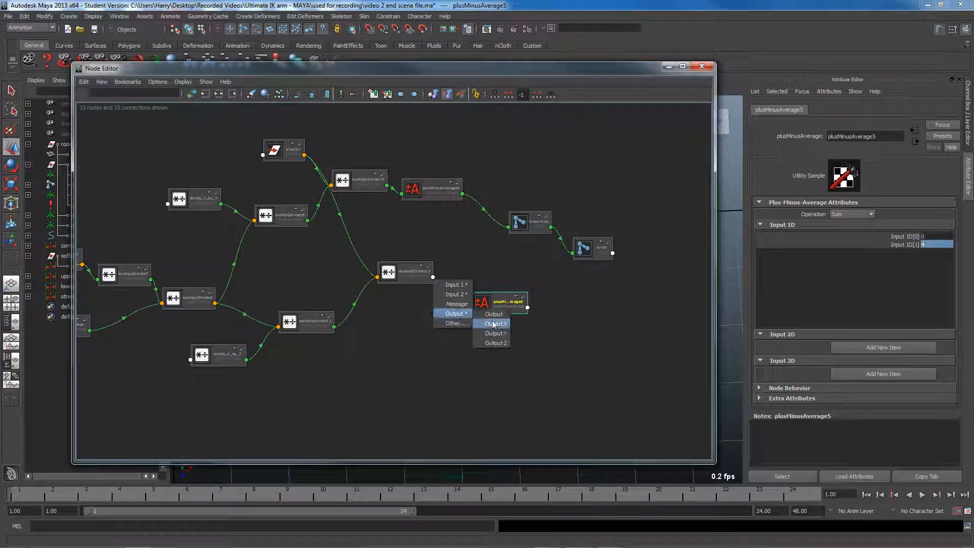
left_click(493, 324)
left_click(472, 309)
mouse_move(487, 315)
left_click(532, 315)
left_click_drag(523, 312, 525, 293)
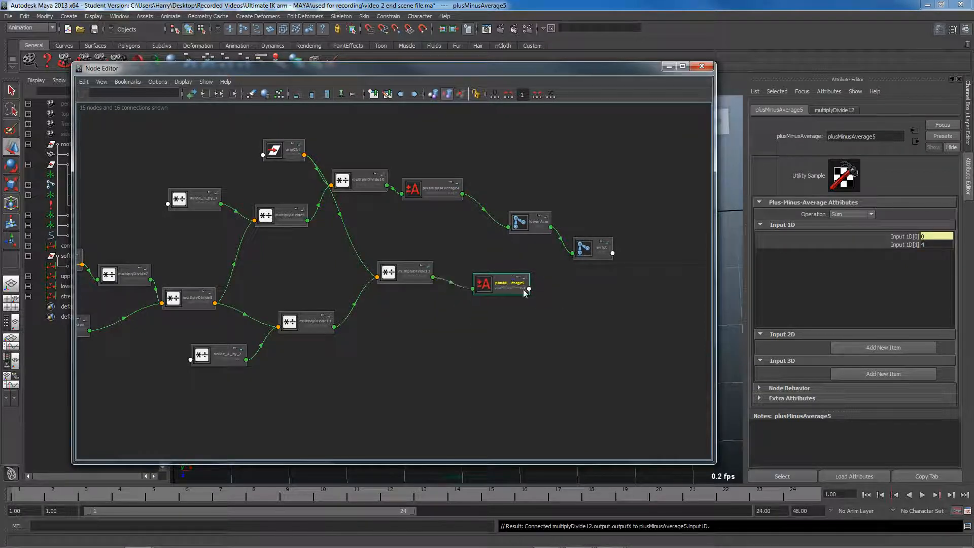
Connect plusMinusAverage5's output 1D to the wrist joint's translateX.
left_click(529, 289)
left_click(550, 331)
left_click(574, 254)
mouse_move(604, 278)
left_click(644, 296)
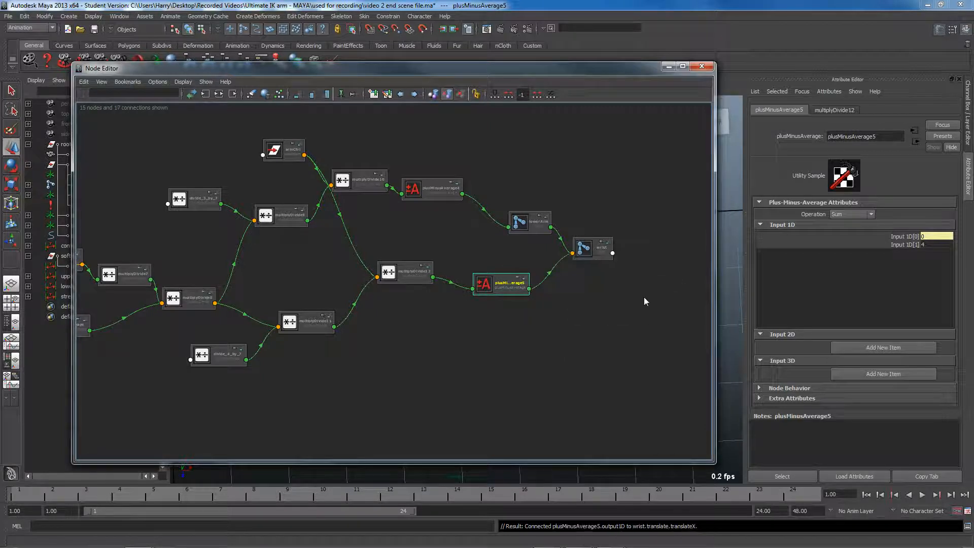
Minimize the Node Editor, select armCtrl with its channels displayed, and move it along X to about -0.362.
left_click(668, 68)
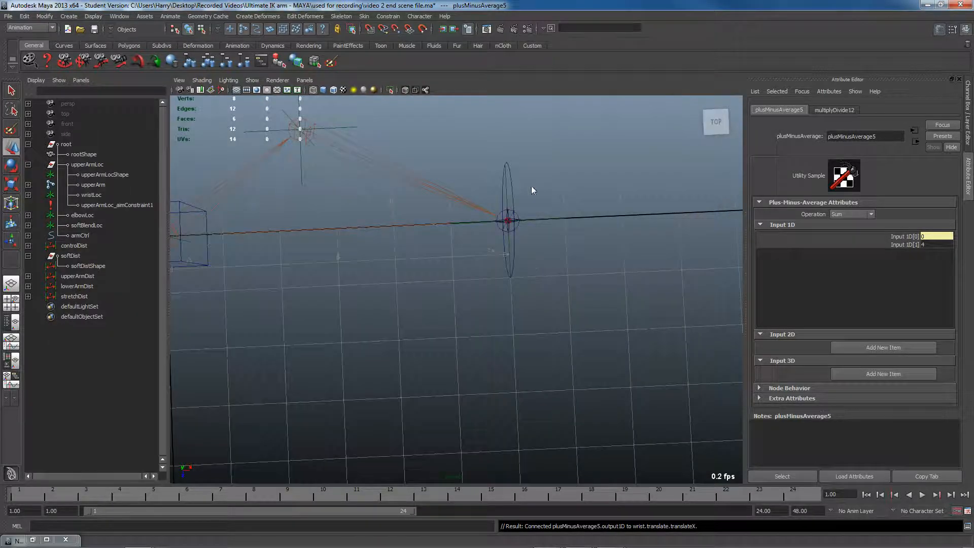
left_click(510, 178)
middle_click_drag(510, 178, 585, 252, "alt")
right_click_drag(618, 295, 548, 294, "alt")
left_click_drag(548, 293, 539, 292, "alt")
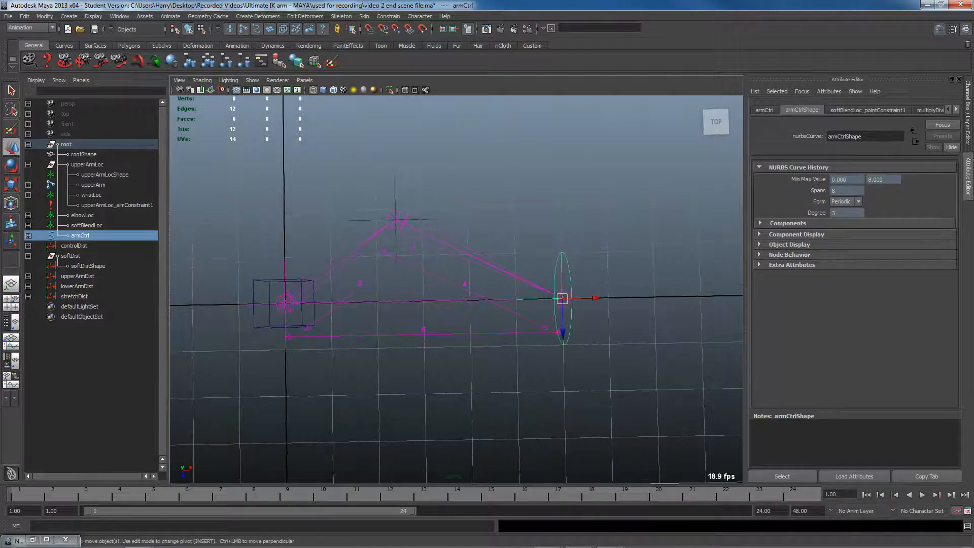
left_click(969, 138)
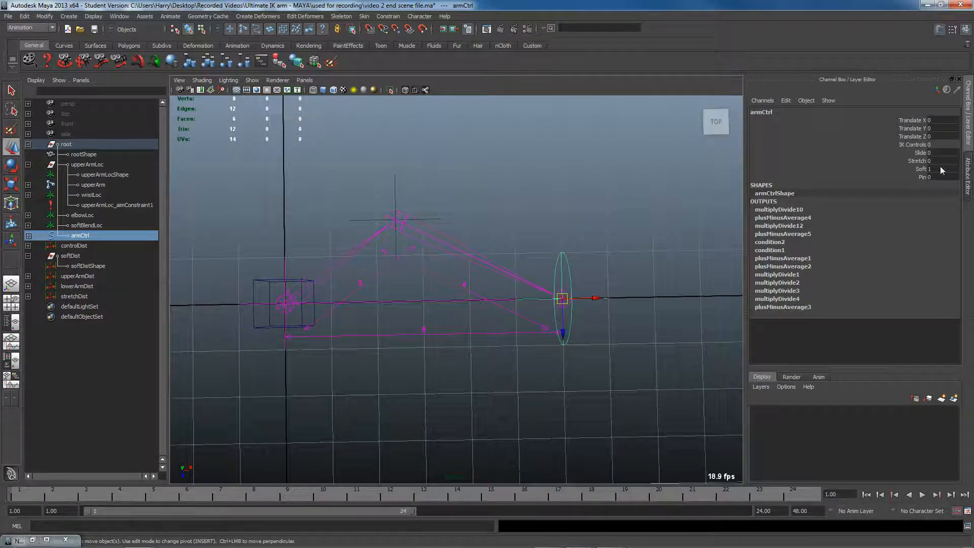
middle_click_drag(593, 335, 580, 337, "alt")
mouse_move(583, 299)
left_mouse_down()
mouse_move(796, 294)
mouse_move(565, 298)
left_mouse_up()
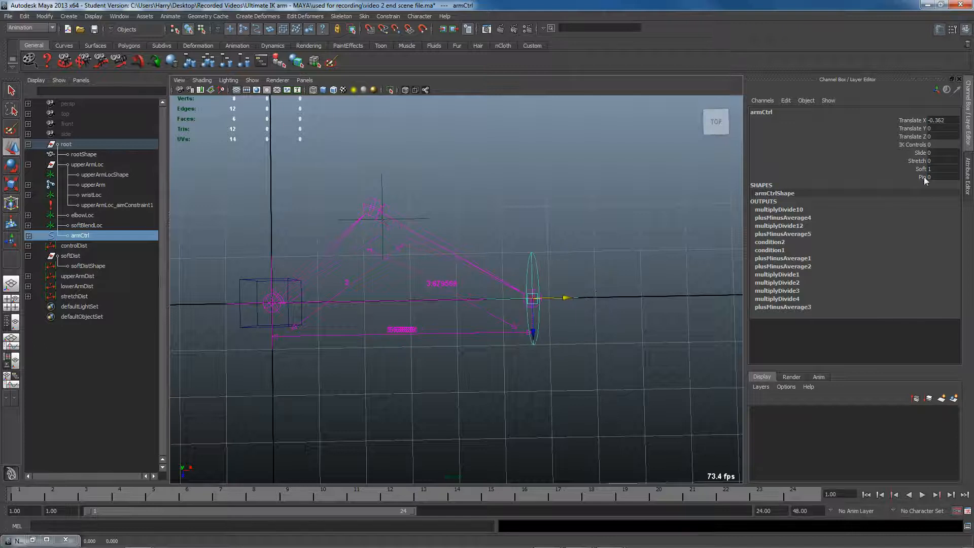
Set armCtrl's Soft to 0.5 and Stretch to 1, and pull the control out along X to about 2.912.
left_click(936, 170)
left_click(935, 162)
type("1")
key("Return")
middle_click_drag(621, 298, 574, 301, "alt")
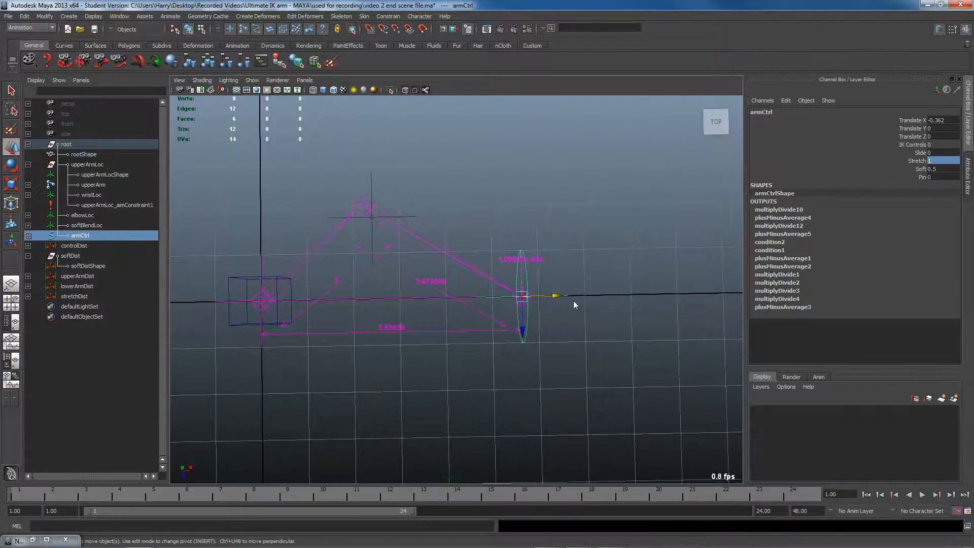
left_click_drag(555, 296, 710, 308)
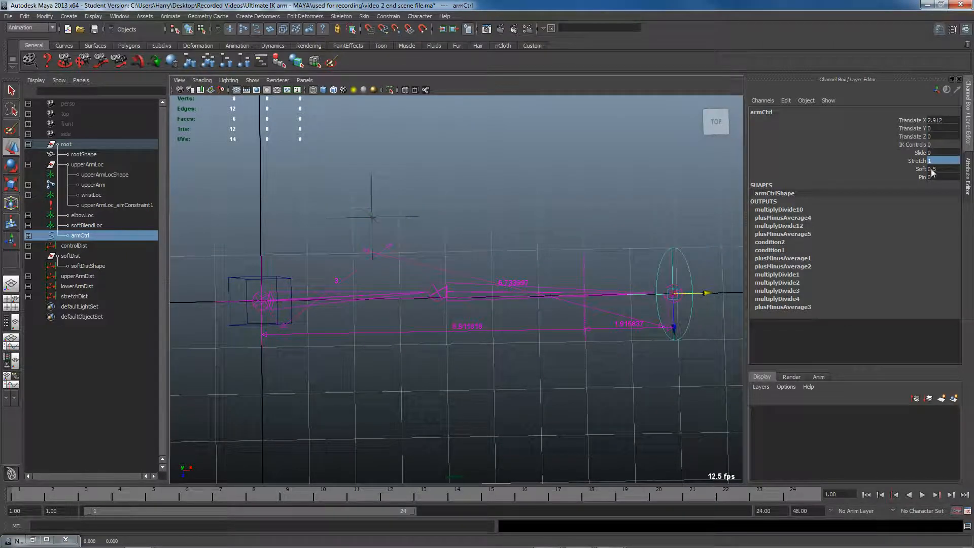
Set armCtrl's Stretch to 0 and move the control back along X to about -0.264.
type("0.57")
key("Return")
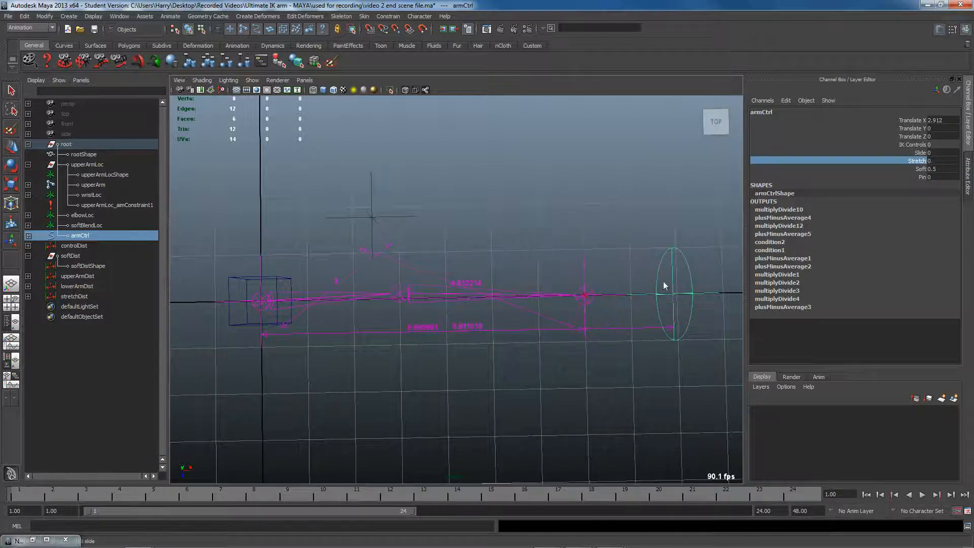
key("w")
left_click_drag(700, 298, 527, 297)
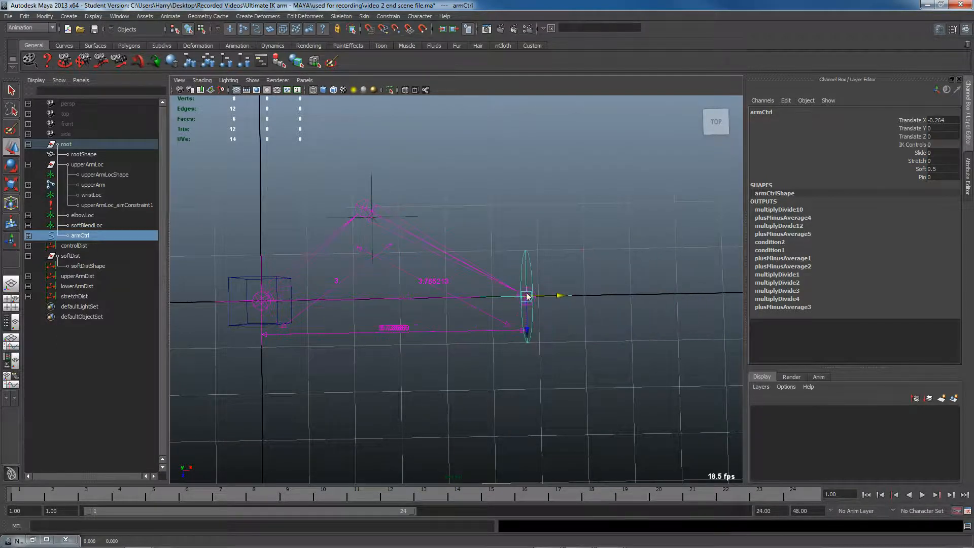